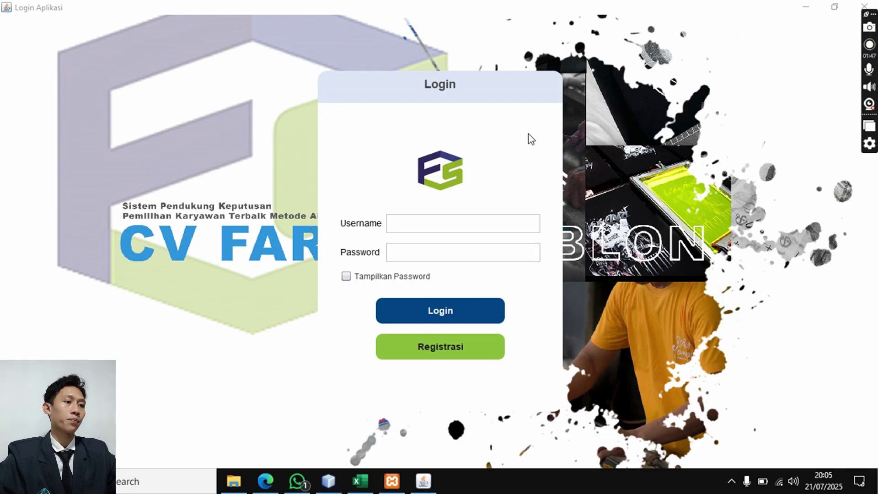
- Sign in with the admin username and password, checking it via Tampilkan Password, and acknowledge Login Sukses
left_click(425, 220)
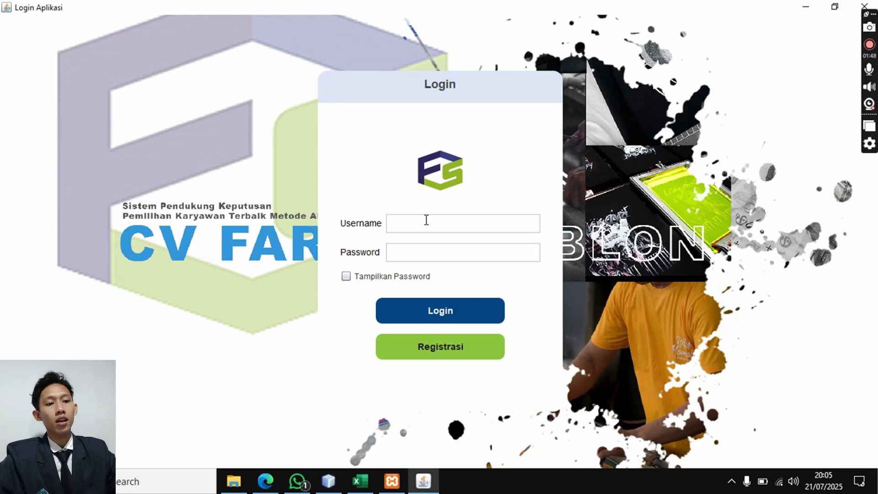
type("isk")
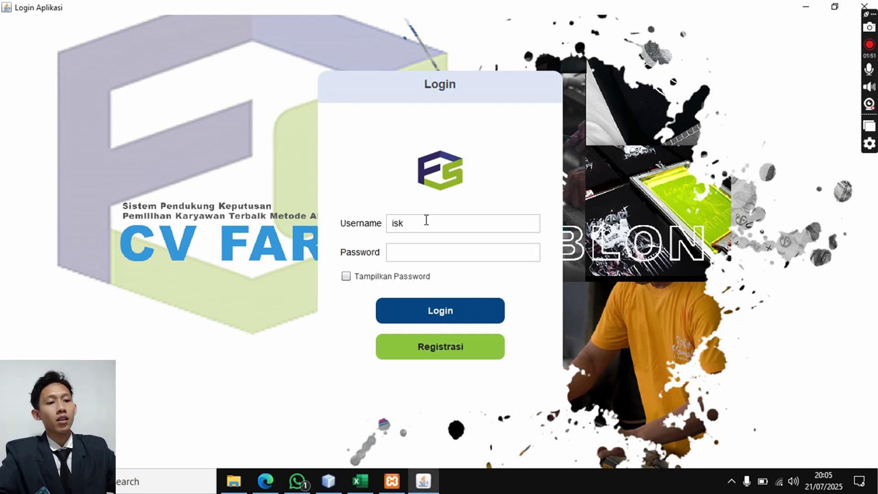
left_click(419, 248)
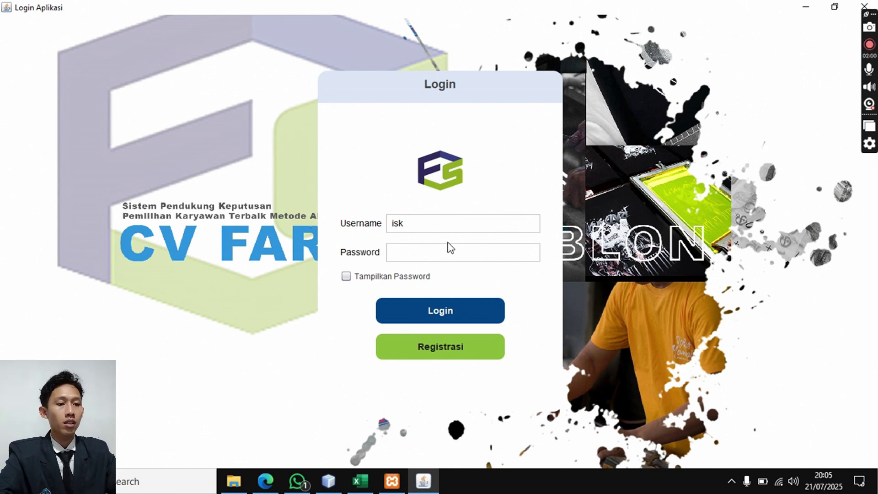
type("********")
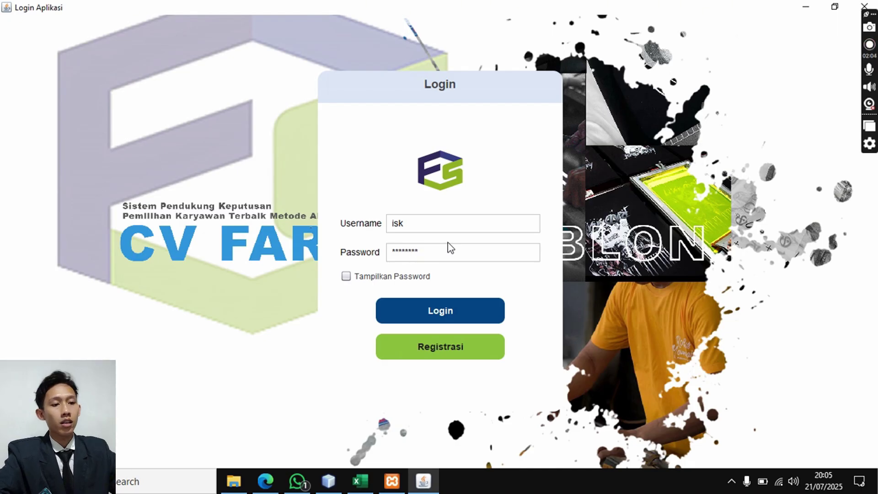
left_click(351, 276)
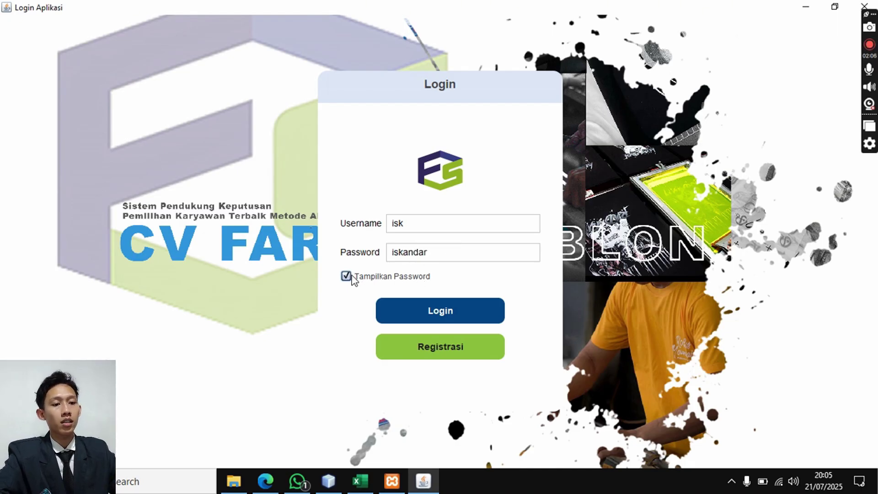
left_click(346, 277)
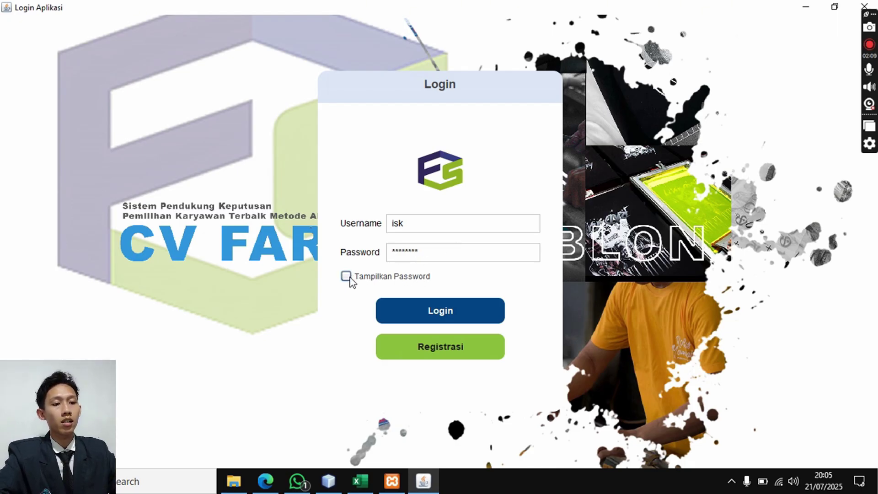
left_click(440, 312)
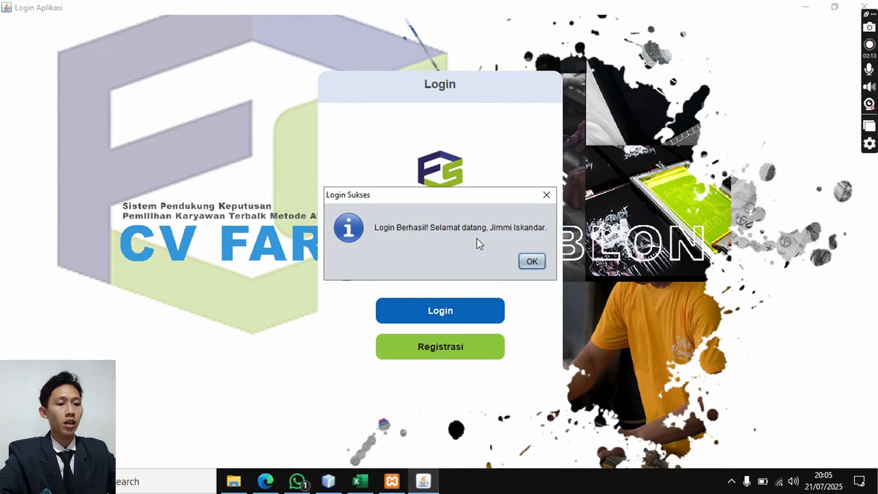
left_click(532, 261)
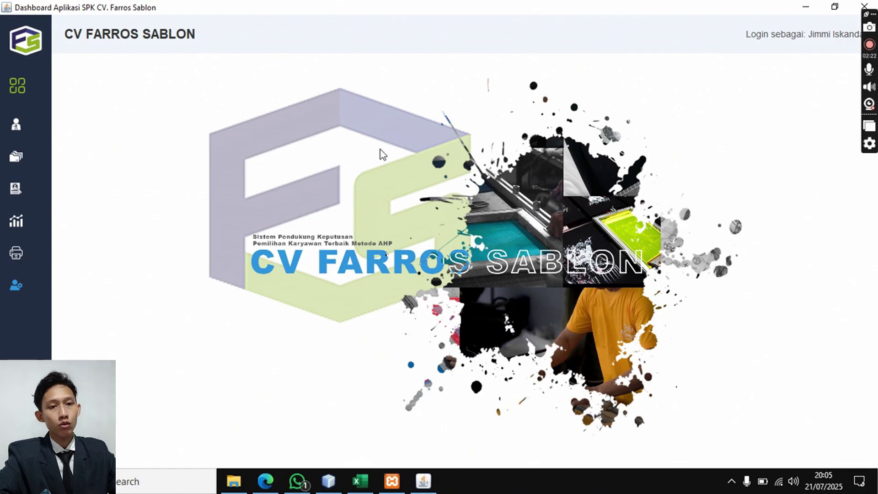
- Expand the sidebar menu and go to the Karyawan employee data page
left_click(17, 86)
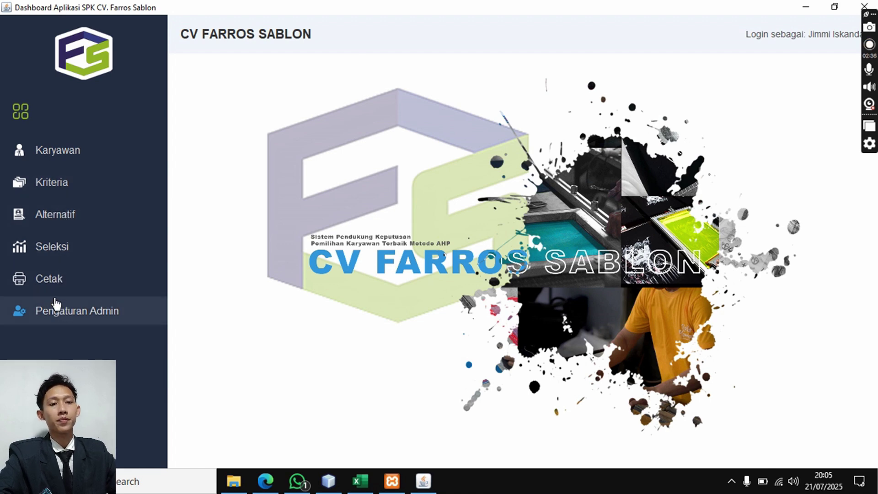
left_click(97, 154)
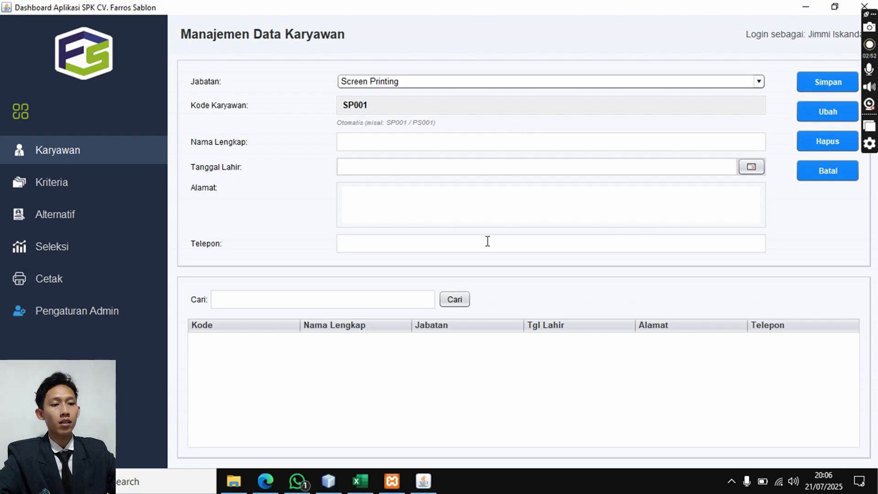
left_click(360, 480)
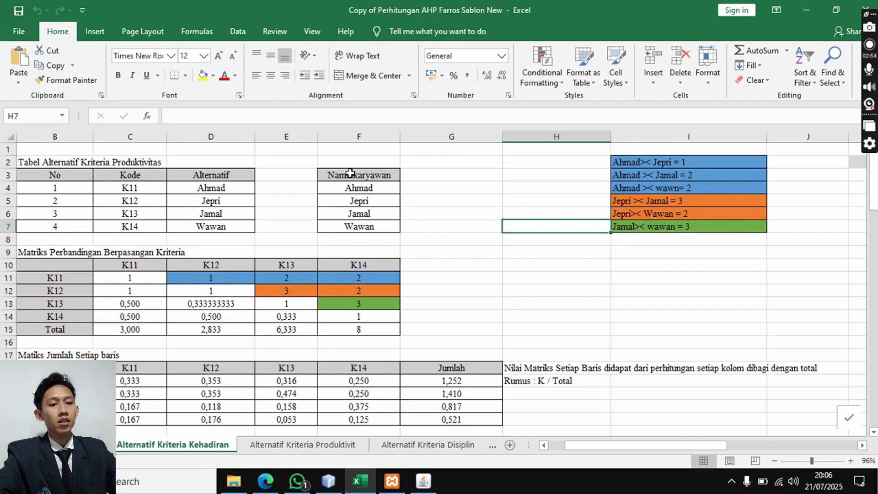
left_click_drag(313, 151, 400, 239)
left_click(368, 190)
left_click(371, 204)
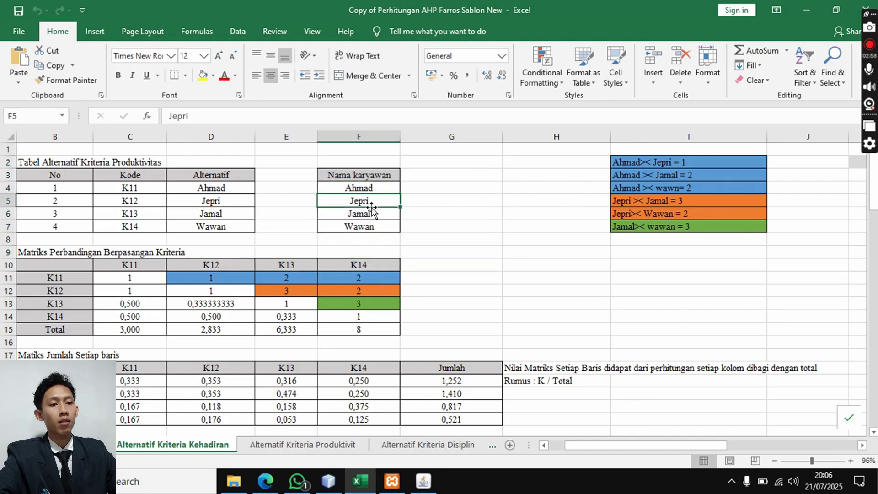
left_click(373, 214)
left_click(374, 230)
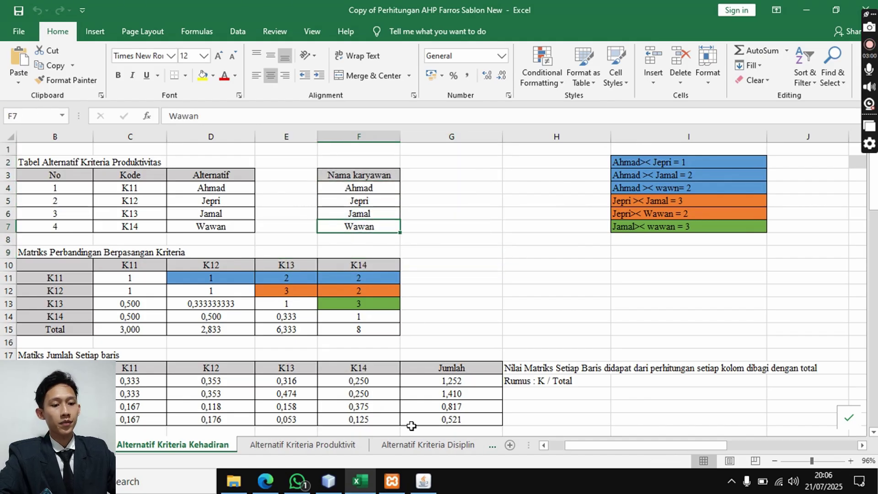
left_click(421, 479)
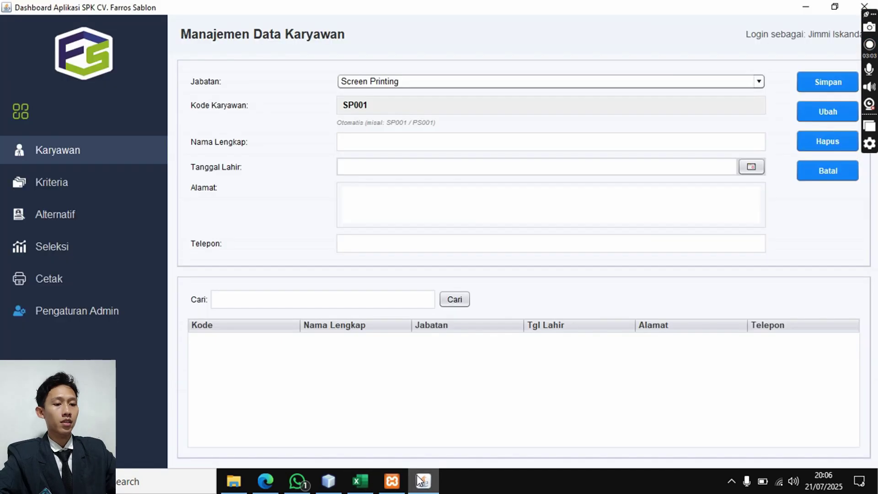
- Save employee SP001 with full name, birth date 16 July 2025, address and phone
left_click(374, 143)
type("ahmad")
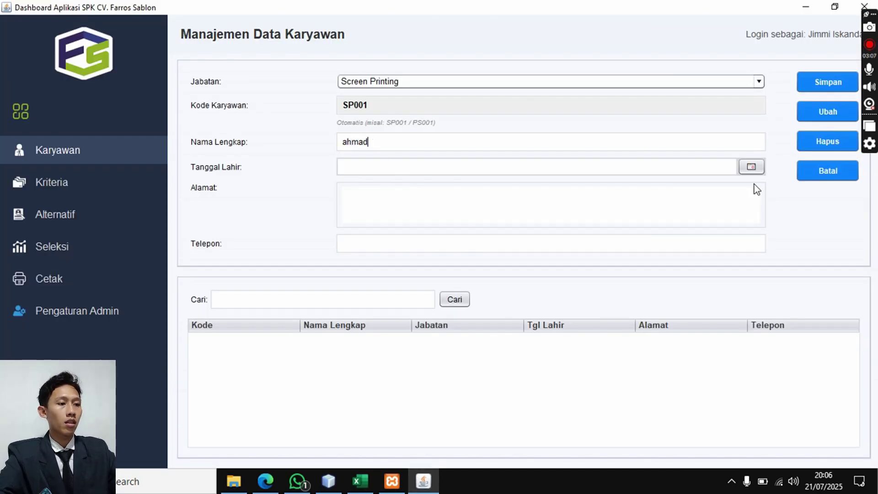
left_click(751, 166)
left_click(643, 254)
left_click(361, 201)
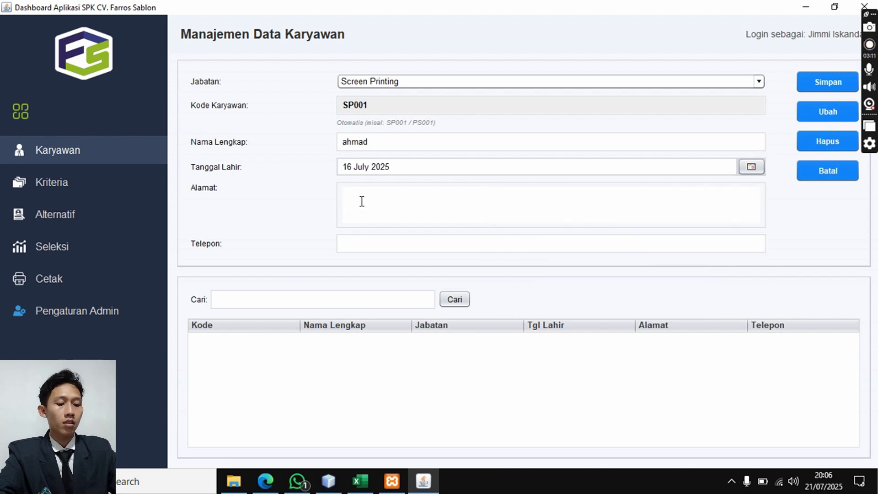
type("sumurkidang")
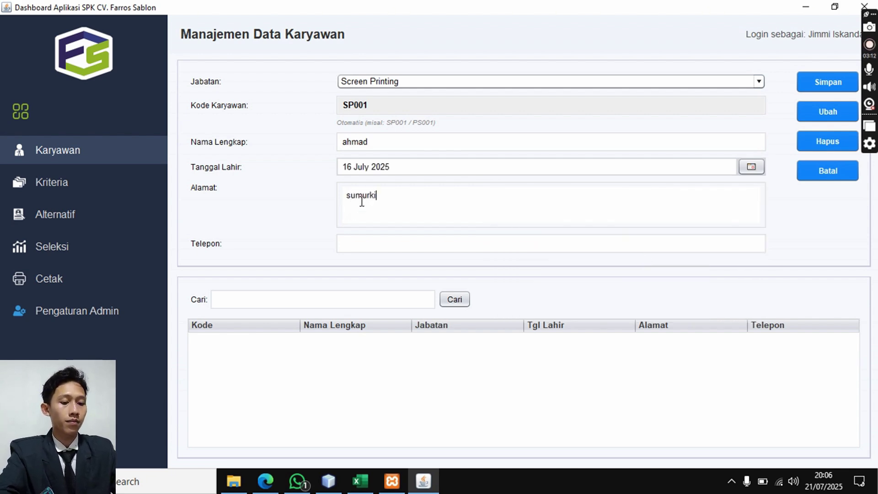
left_click(371, 237)
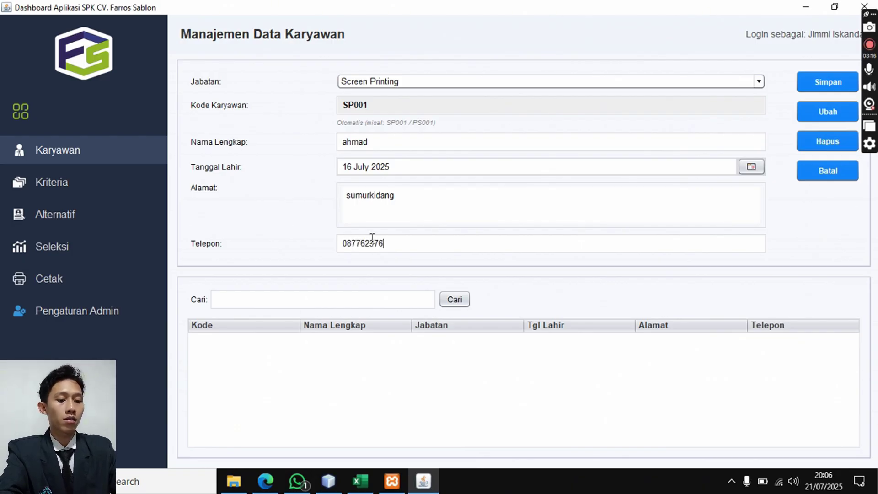
left_click(827, 83)
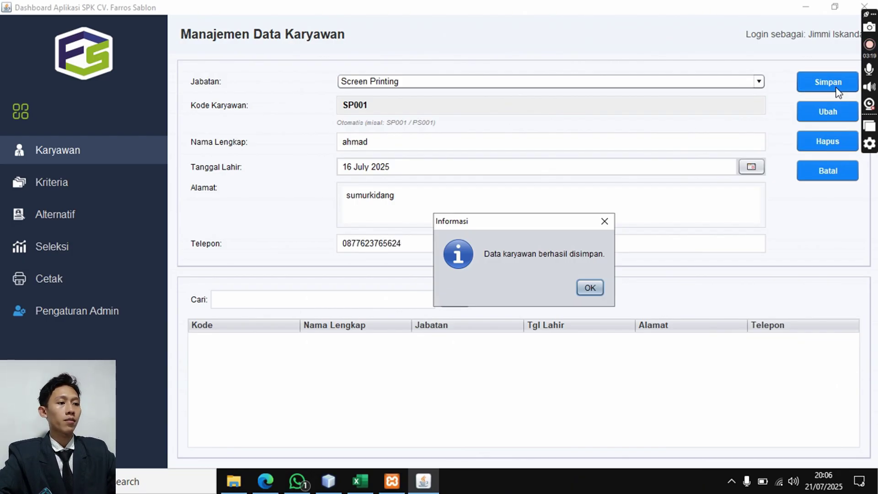
left_click(602, 288)
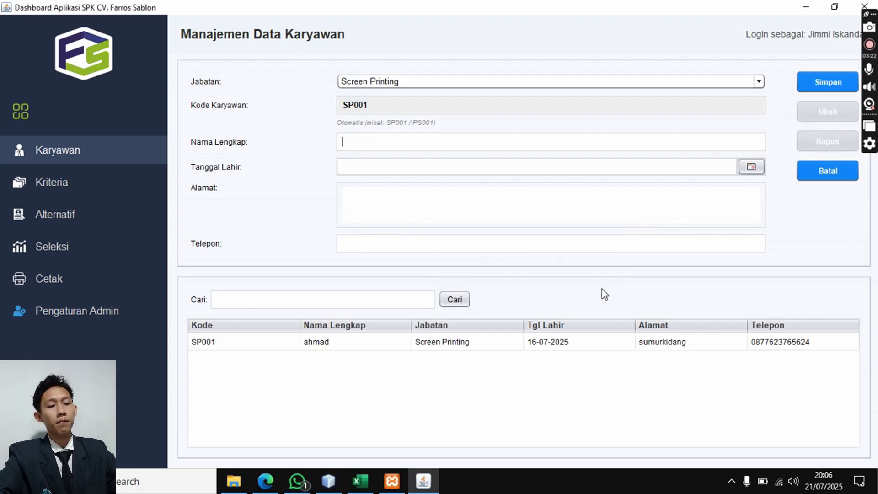
left_click(327, 350)
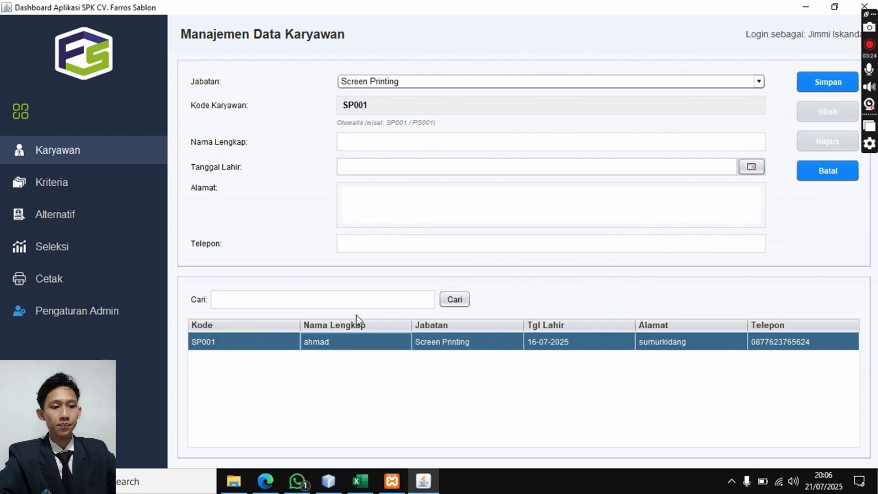
- Review the employee names in column F of the Excel AHP workbook
left_click(370, 481)
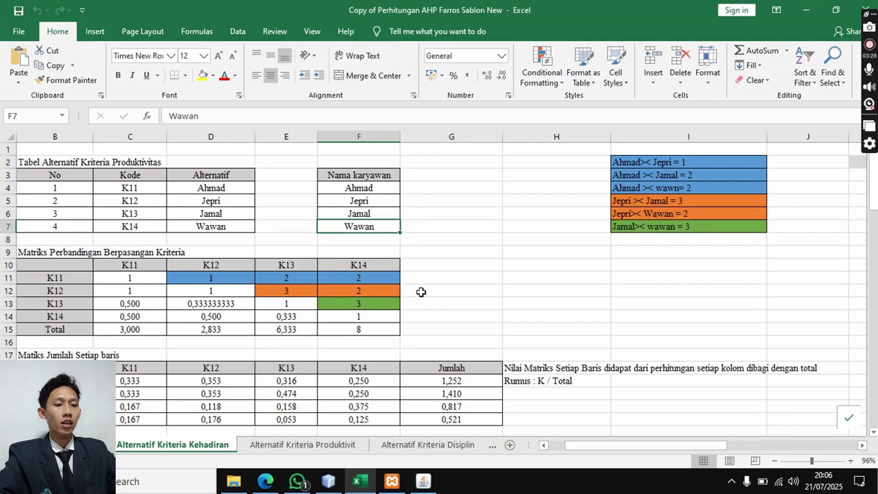
left_click(364, 188)
left_click(363, 200)
left_click(364, 213)
left_click(366, 225)
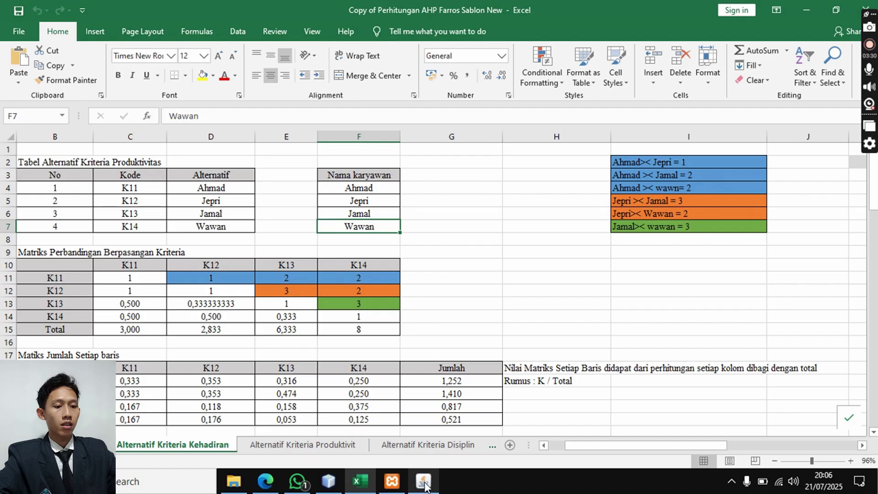
left_click(423, 480)
- Enter the next employee's name, birth date 18 July 2025, address and phone; saving hits a duplicate-code error
left_click(396, 147)
type("jepri")
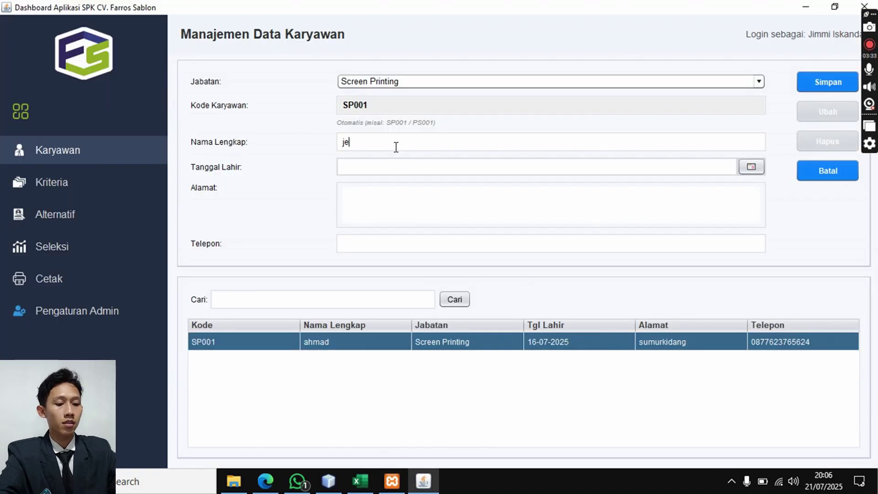
left_click(396, 162)
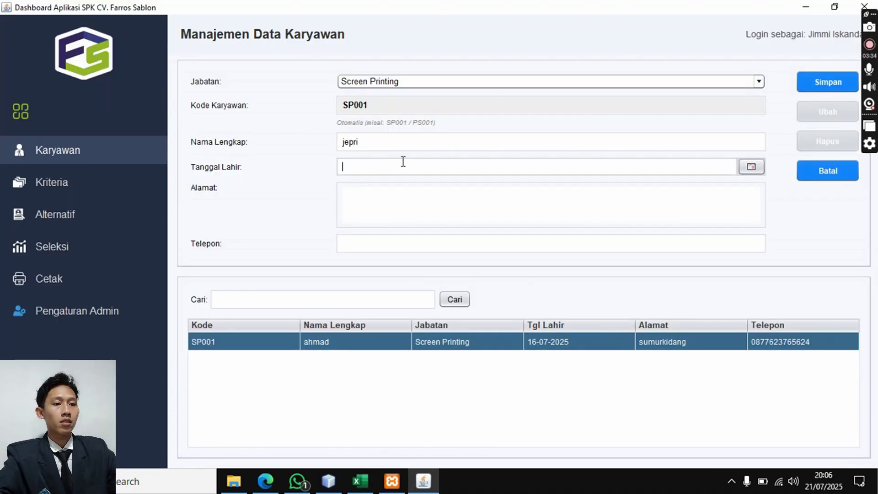
left_click(751, 167)
left_click(725, 257)
left_click(517, 195)
type("tangerang")
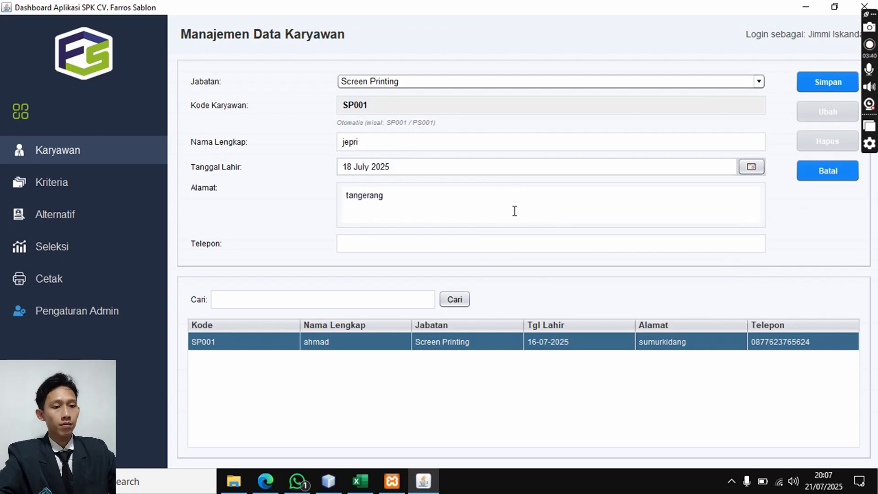
left_click(515, 240)
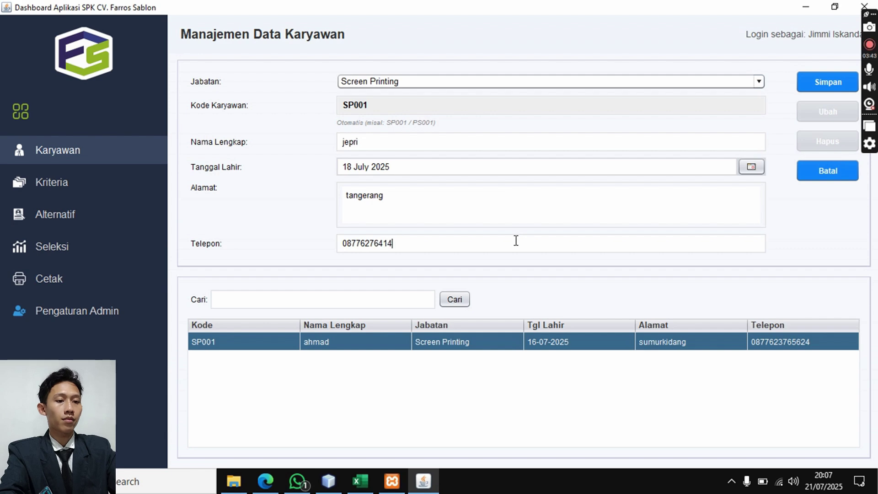
left_click(813, 82)
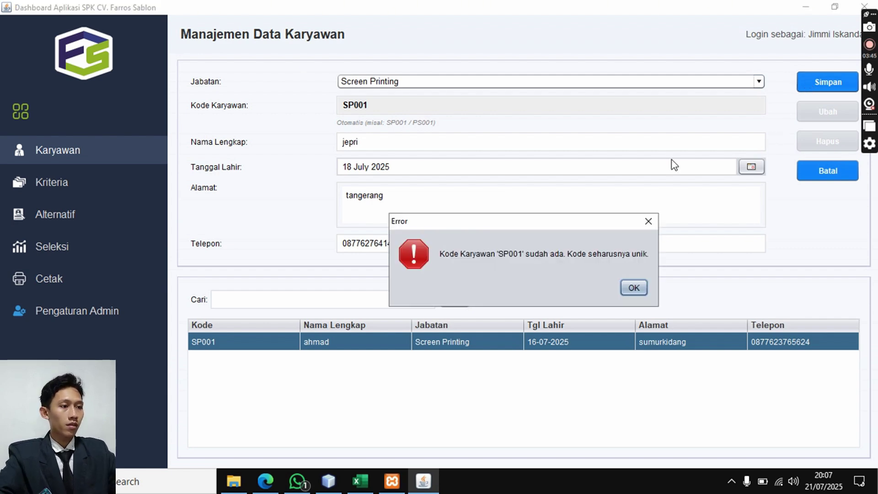
left_click(626, 288)
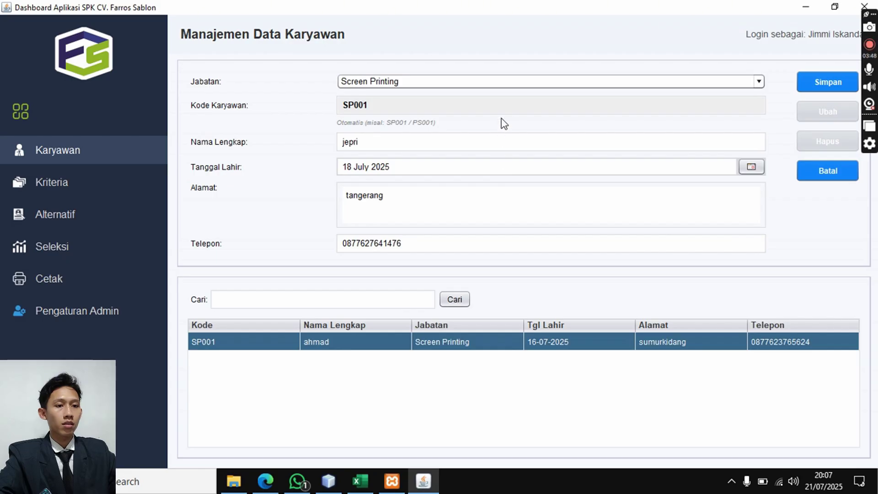
- Switch Jabatan to Printing Support and back to Screen Printing to regenerate code SP002
left_click(515, 86)
left_click(514, 103)
left_click(513, 87)
left_click(512, 95)
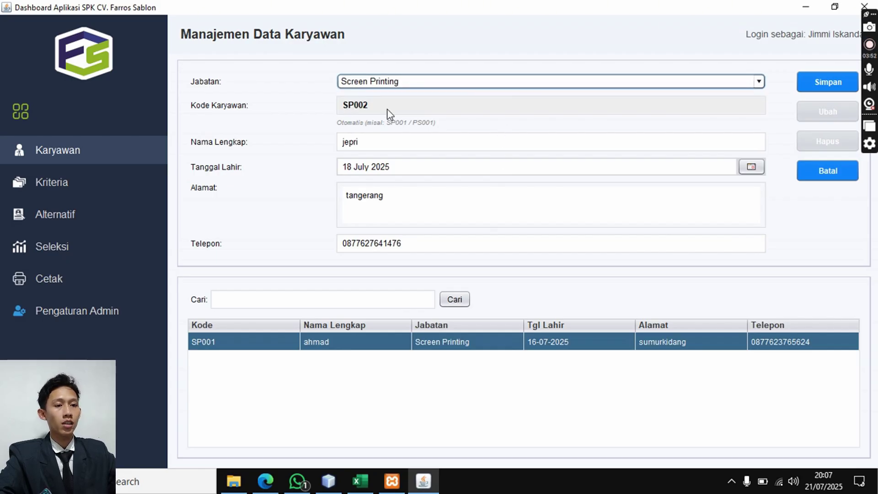
left_click(407, 83)
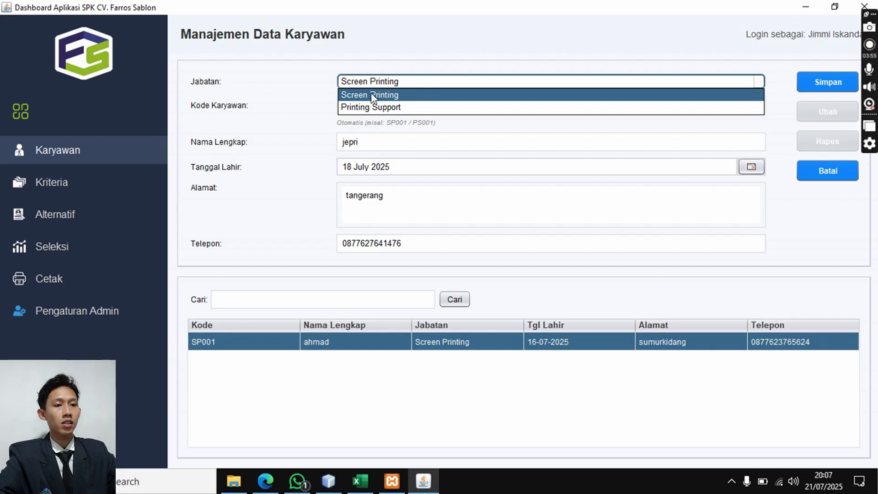
left_click(367, 108)
left_click(438, 86)
left_click(435, 94)
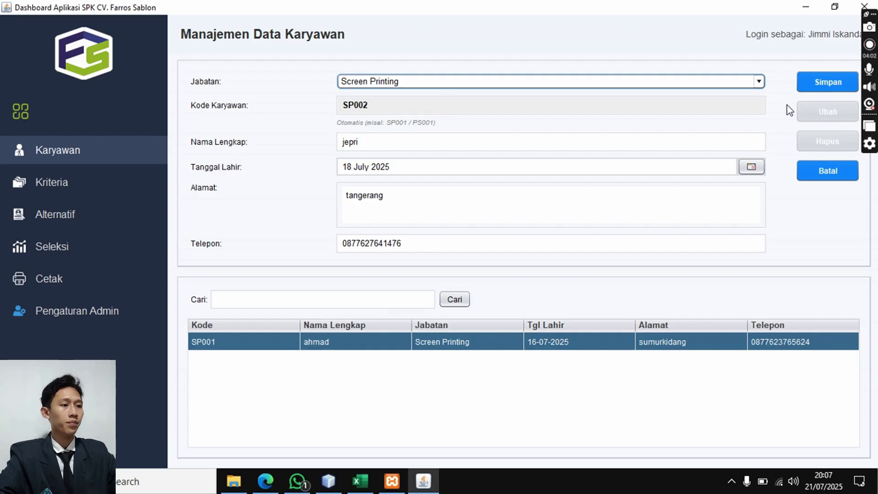
- Save employee SP002 and keep Screen Printing as the position
left_click(806, 90)
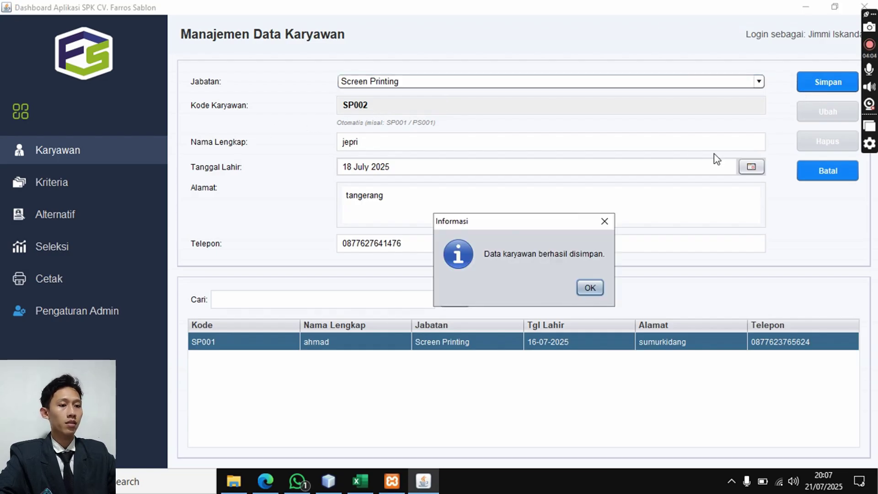
left_click(589, 287)
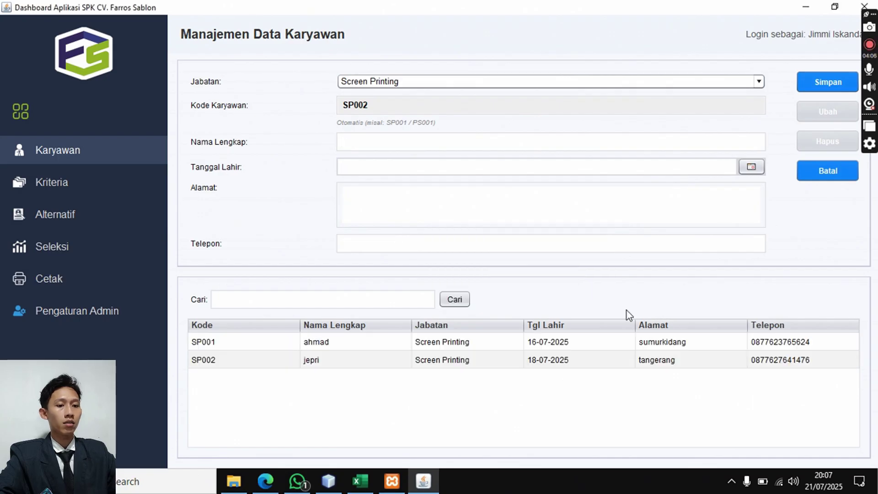
left_click(533, 81)
left_click(535, 95)
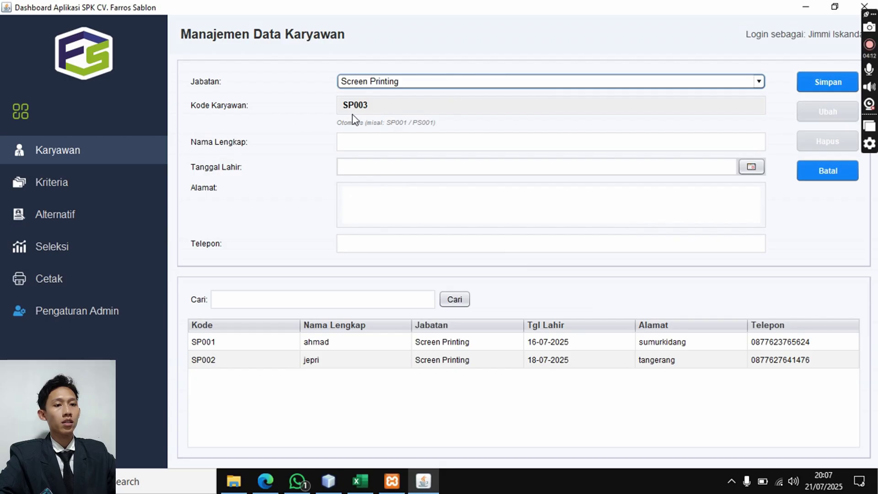
- Save employee SP003 with full name, birth date 12 July 2025, address and phone
left_click(362, 170)
left_click(362, 144)
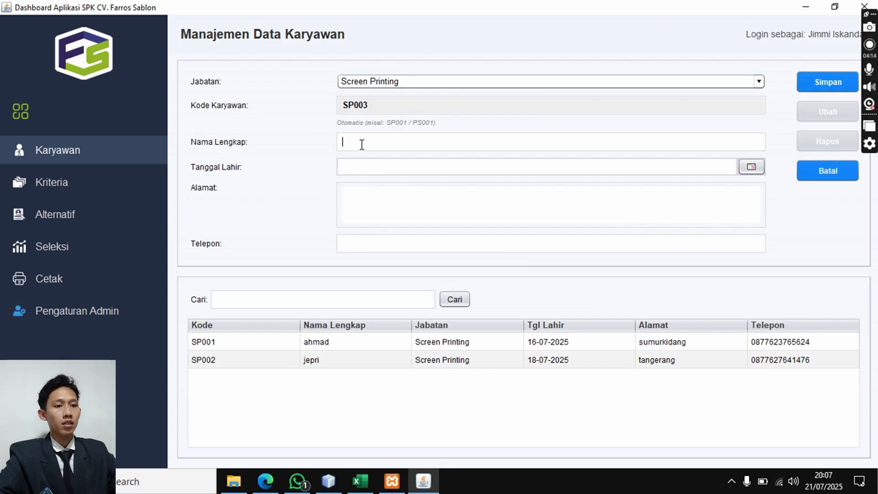
type("jamal")
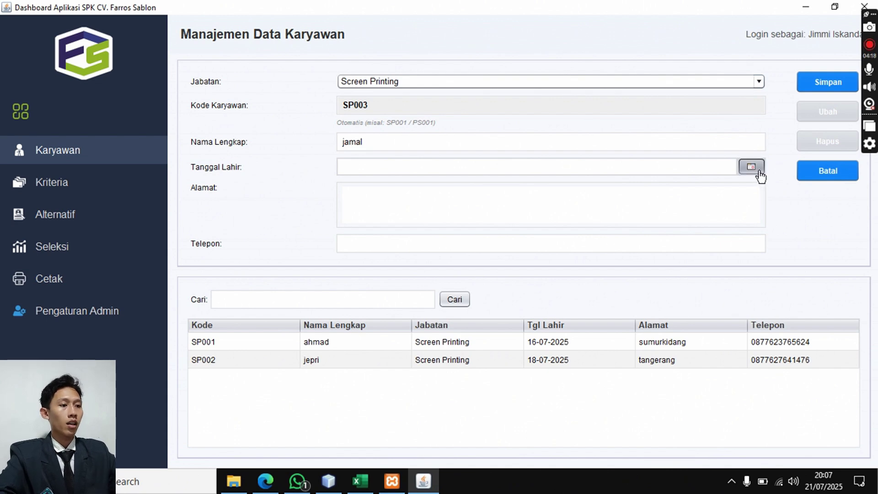
left_click(759, 176)
left_click(747, 238)
left_click(354, 204)
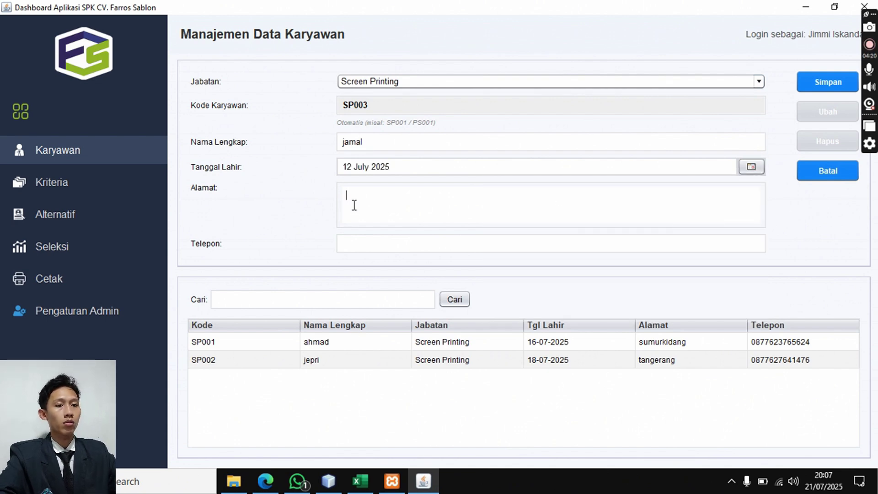
type("sumurkidang")
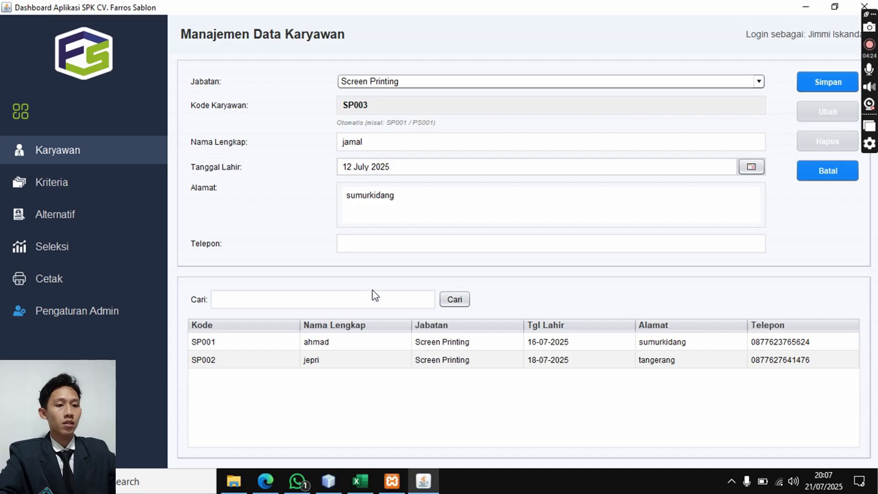
left_click(374, 249)
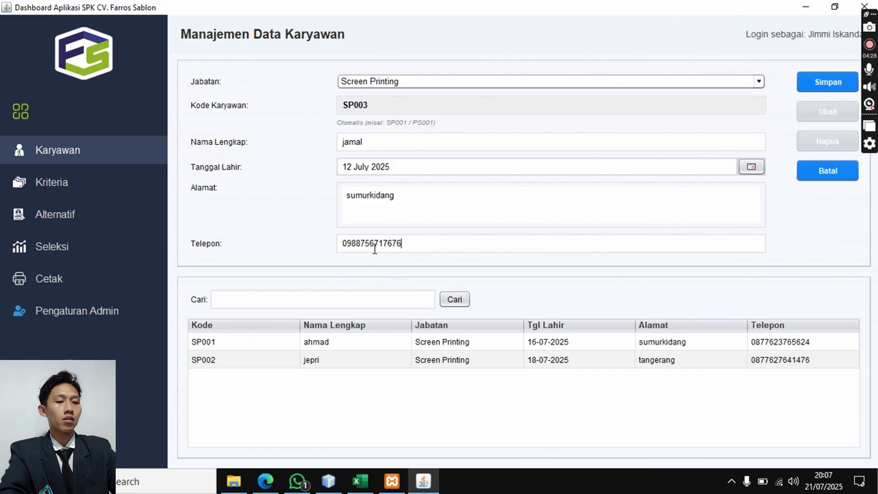
left_click(813, 82)
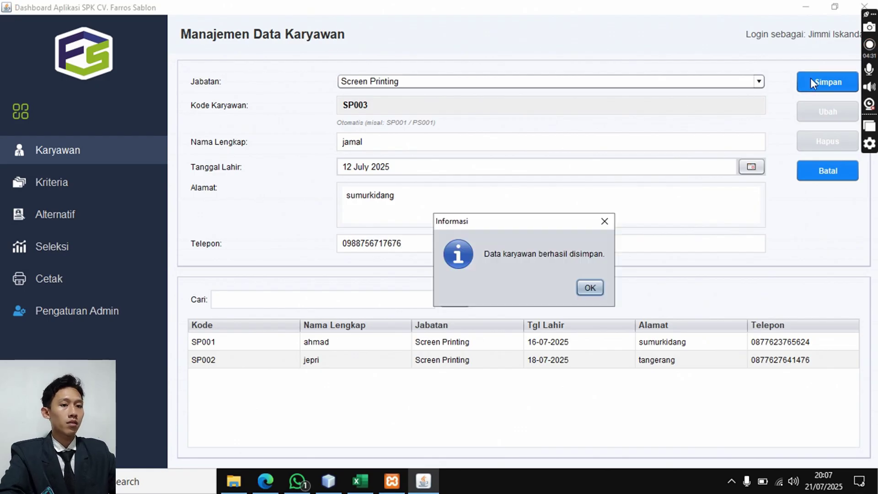
left_click(589, 288)
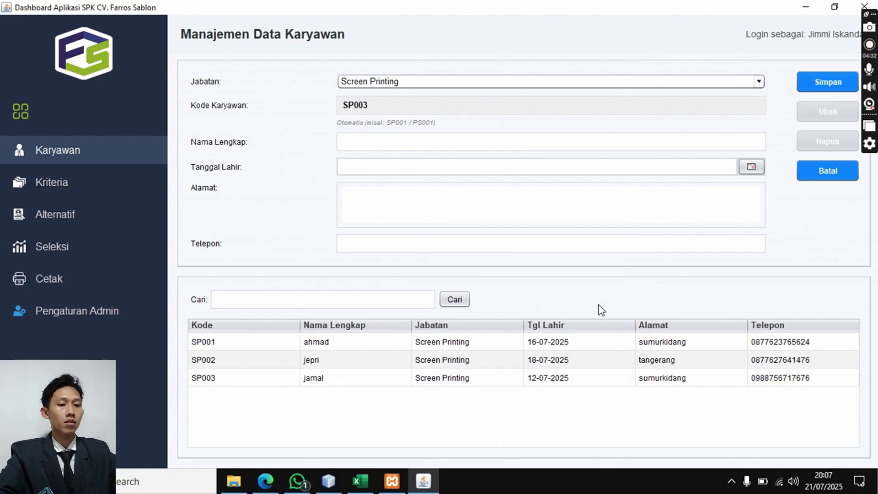
left_click(473, 81)
- Set Jabatan to Screen Printing, enter the employee's full name and birth date 10 July 2025
left_click(477, 107)
left_click(478, 84)
left_click(481, 99)
left_click(492, 139)
type("wawan")
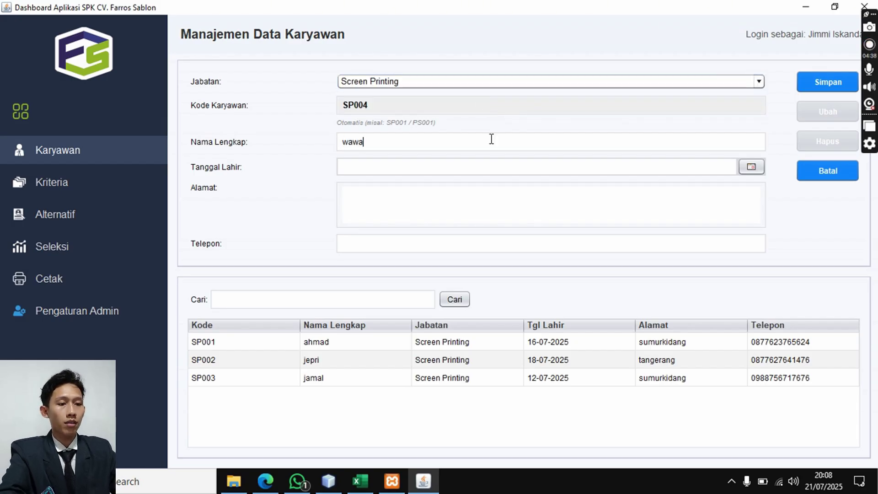
left_click(749, 166)
left_click(676, 247)
- Enter the address, correcting a typo, and the phone number, then save employee SP004
left_click(515, 205)
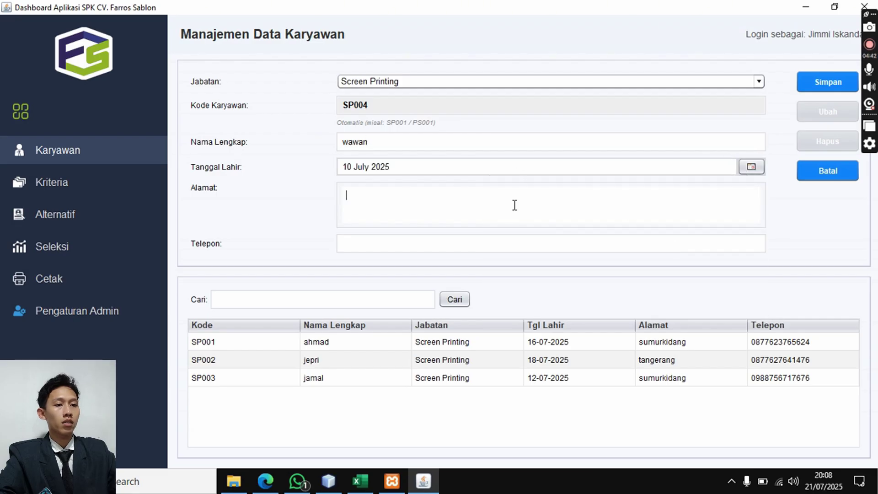
type("tangernag")
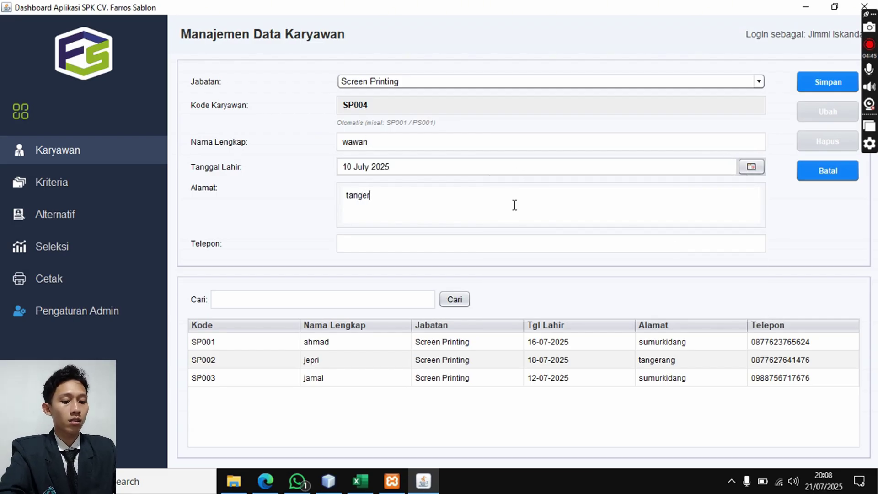
key("BackSpace")
key("BackSpace")
key("BackSpace")
type("ang")
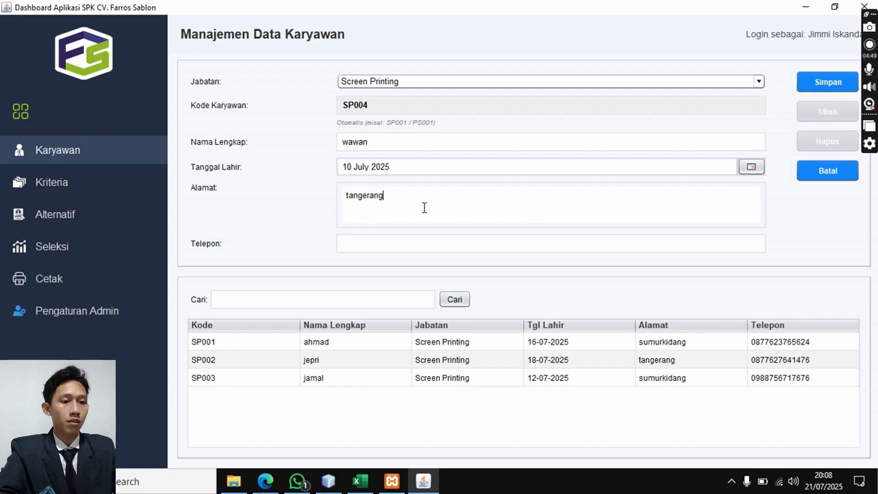
left_click(414, 244)
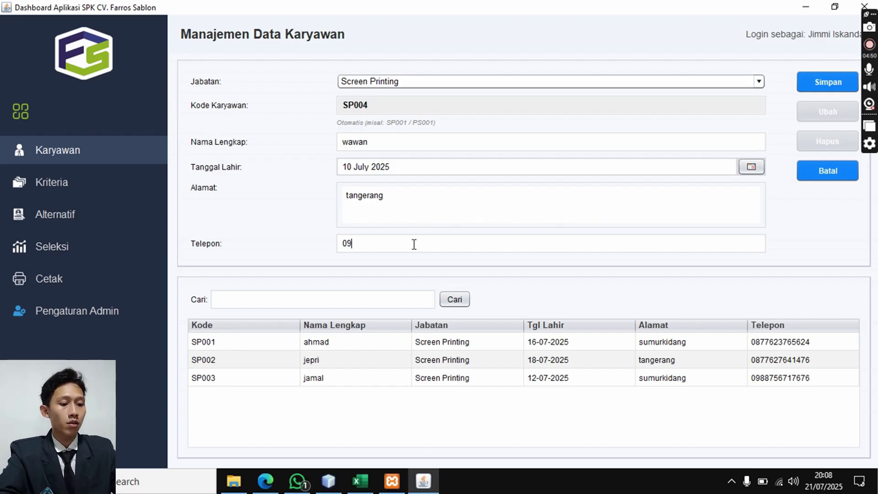
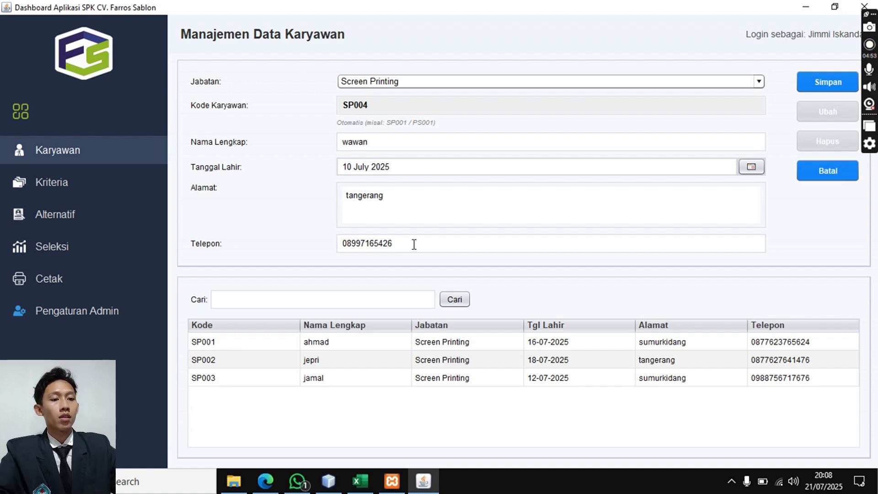
left_click(829, 82)
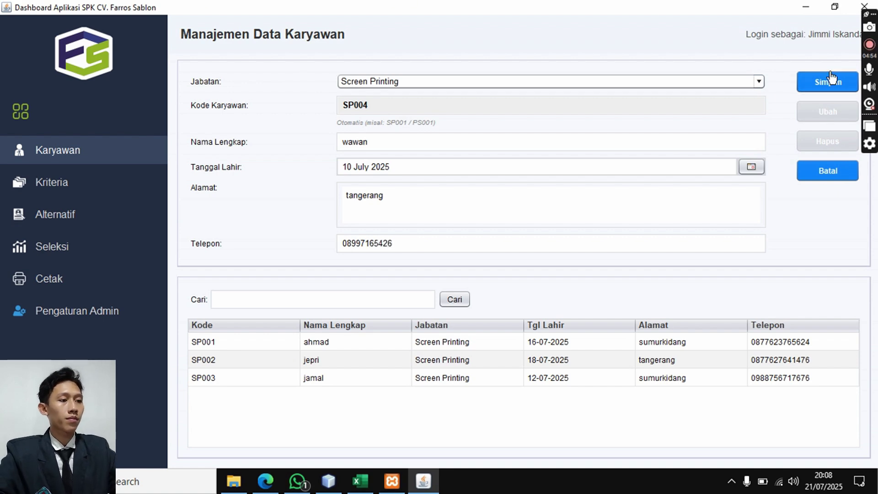
left_click(590, 288)
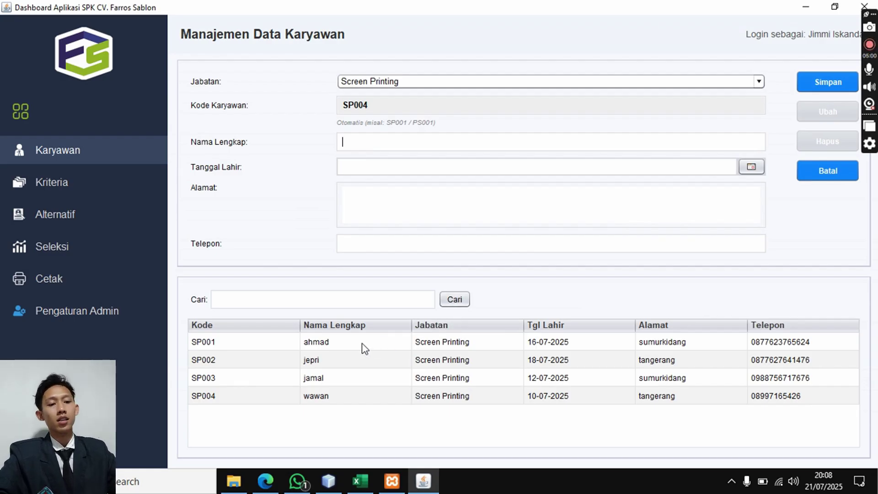
- Correct employee SP003's full name and save the update
left_click(319, 350)
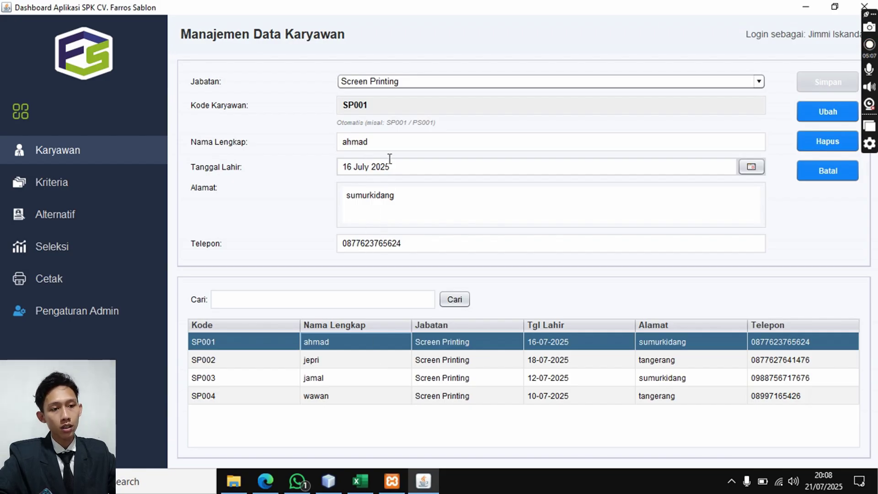
left_click(326, 359)
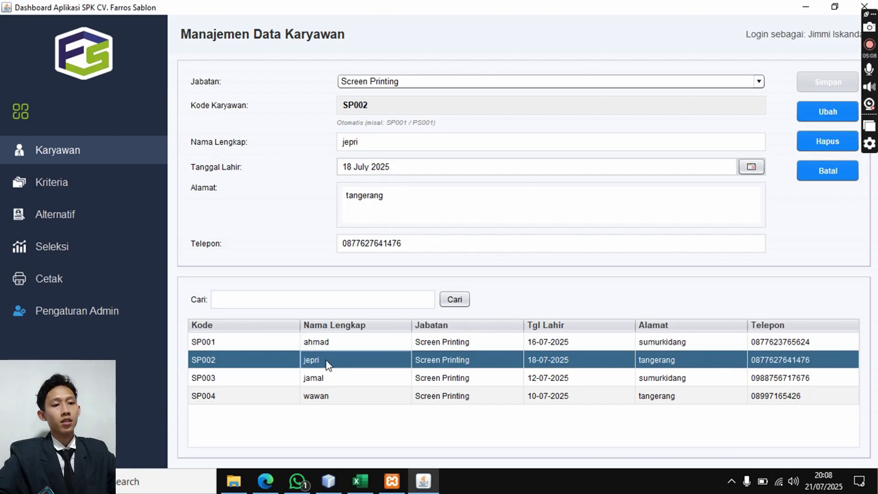
left_click(317, 380)
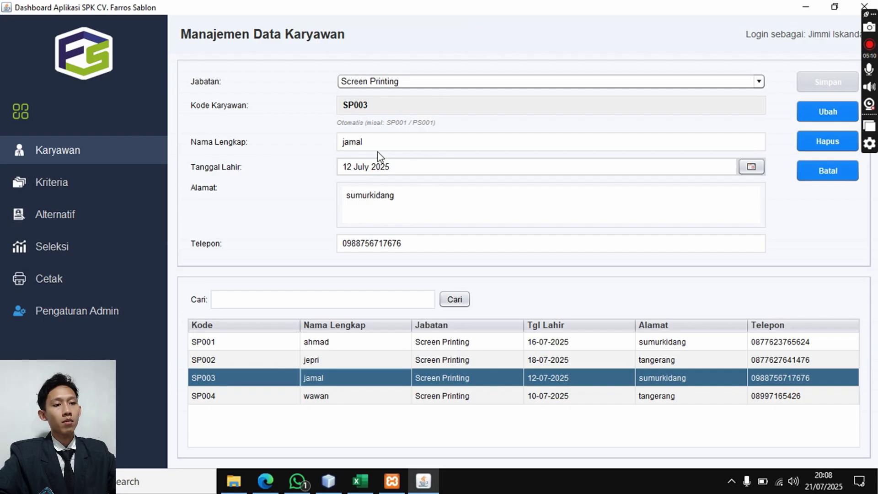
type("y")
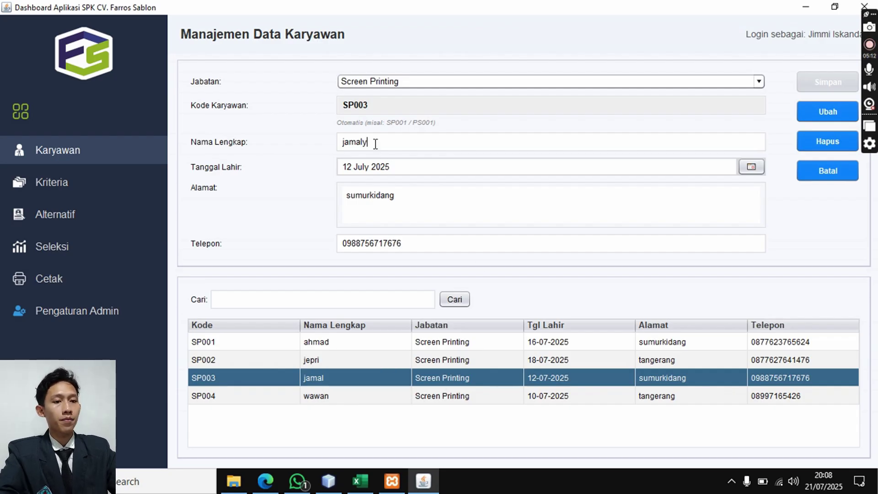
left_click(840, 115)
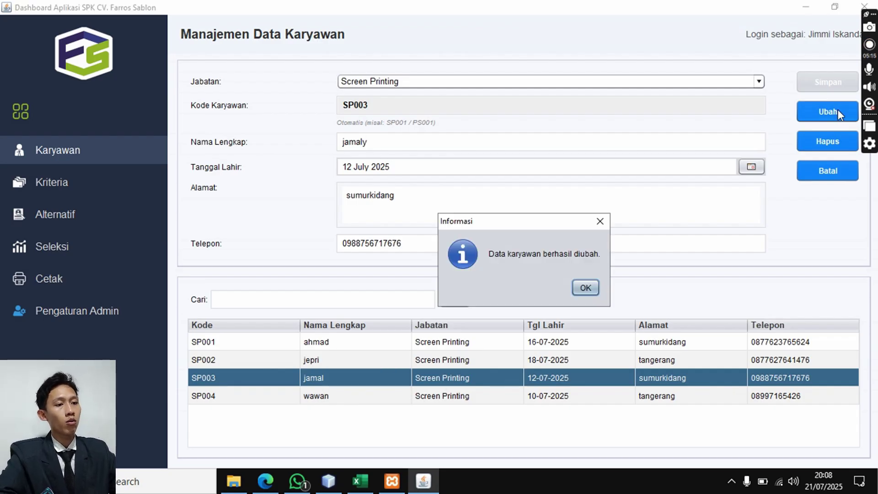
left_click(582, 288)
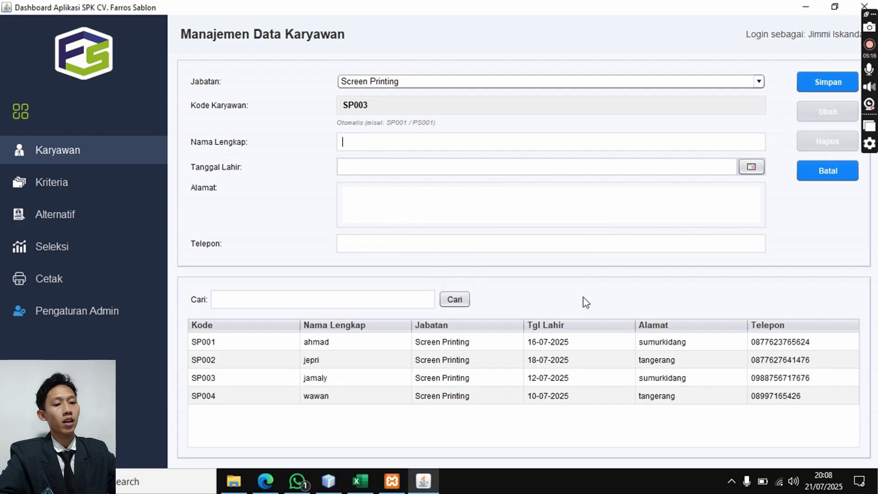
- Delete employee SP004 from the table after confirming the deletion
left_click(413, 142)
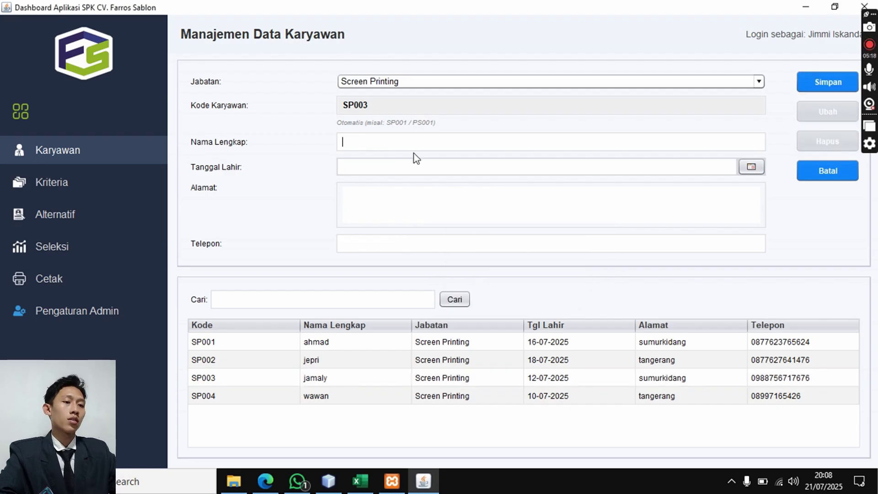
left_click(371, 398)
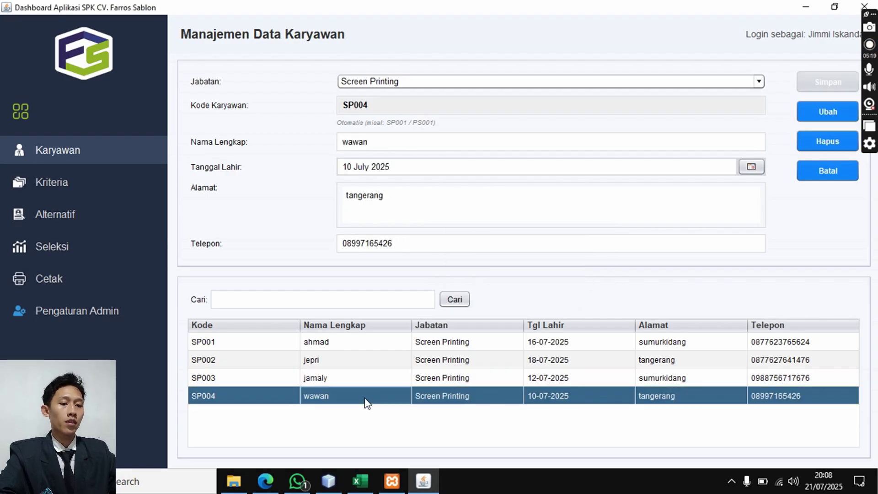
left_click(828, 143)
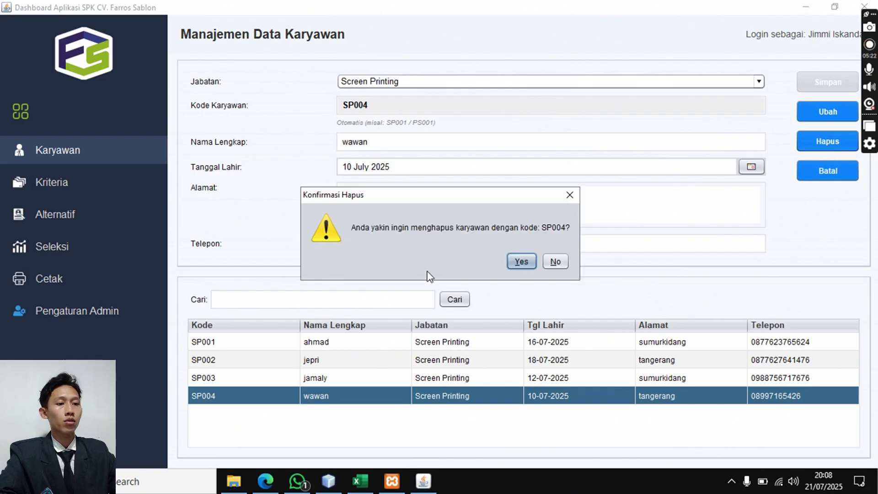
left_click(521, 263)
left_click(586, 288)
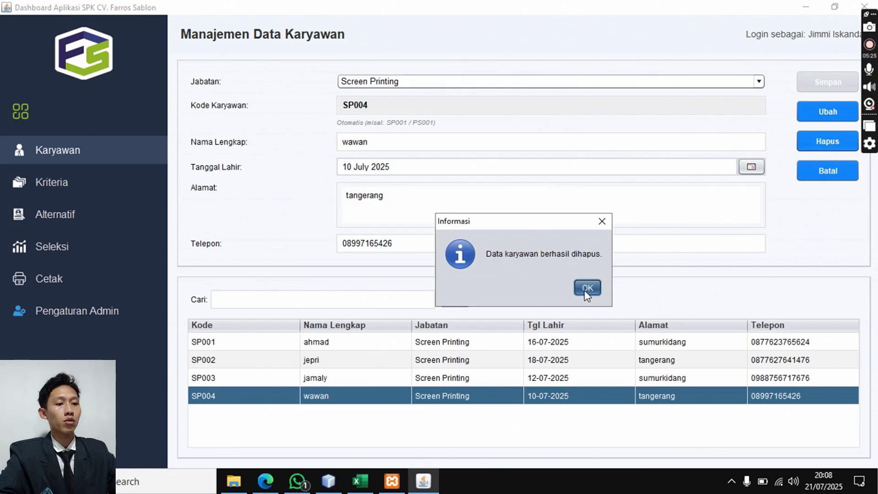
left_click(443, 151)
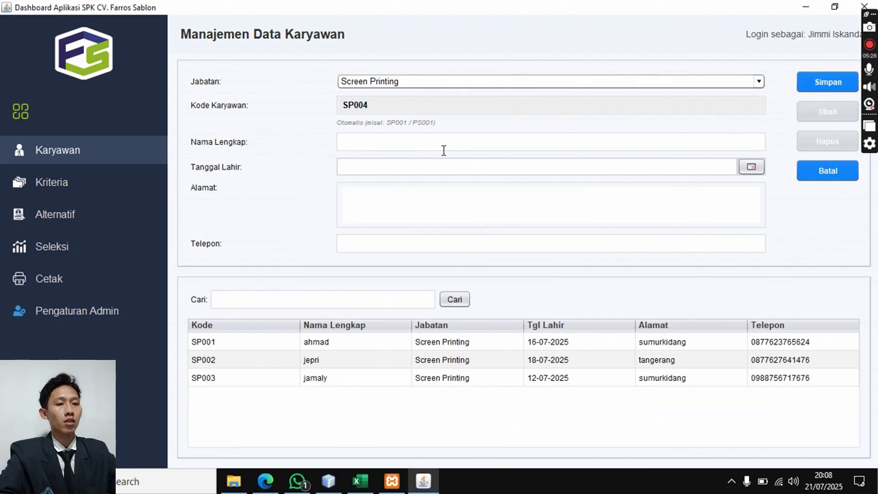
- Re-save employee SP004 with birth date 10 July 2025, then go to the Kriteria page
type("wawan")
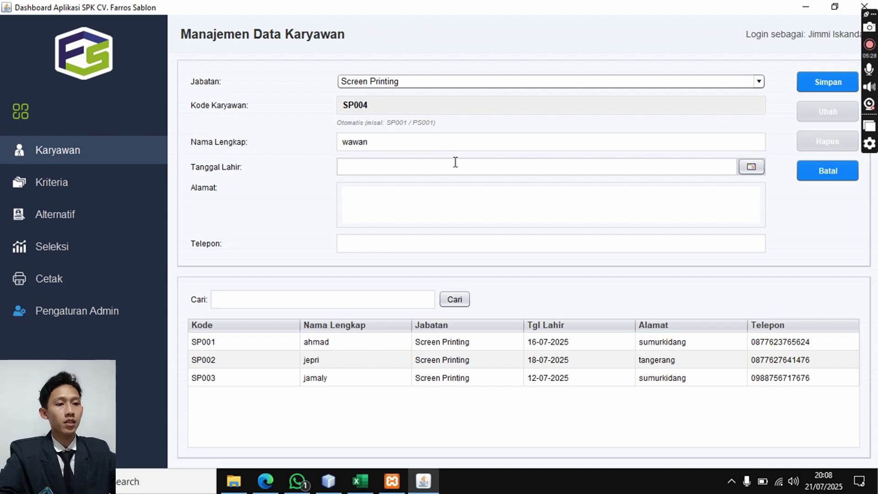
left_click(753, 169)
left_click(675, 241)
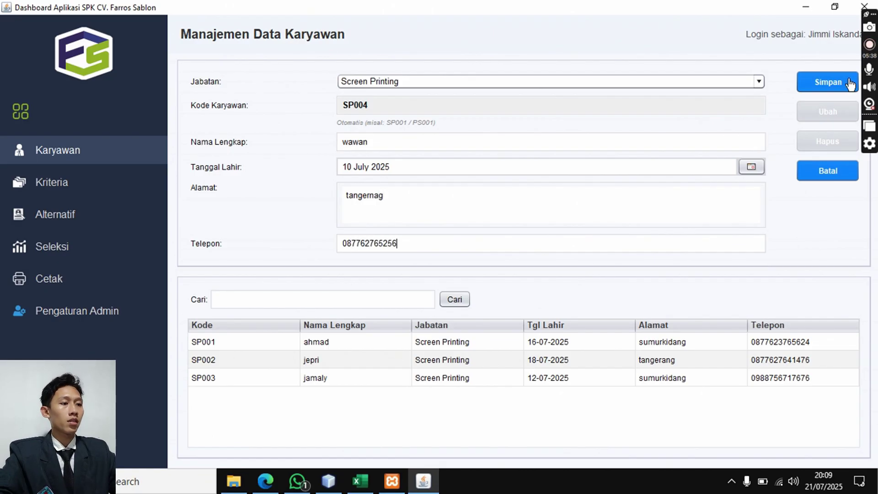
left_click(831, 87)
left_click(601, 287)
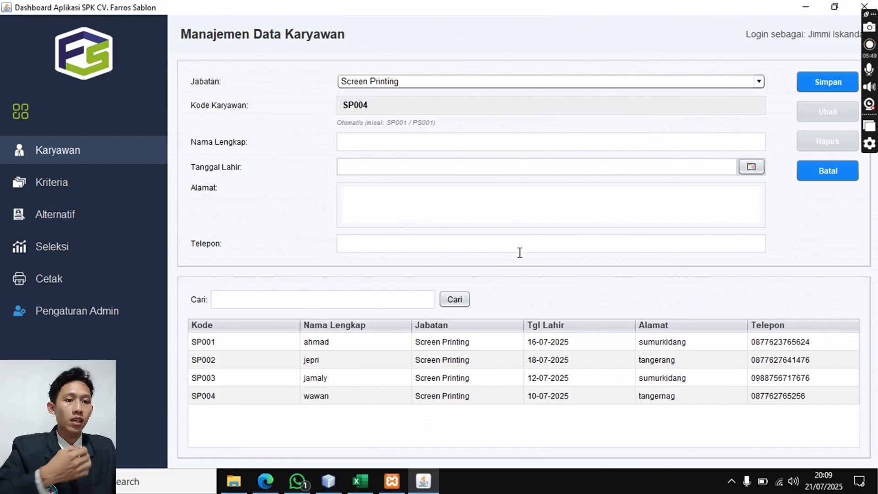
left_click(147, 188)
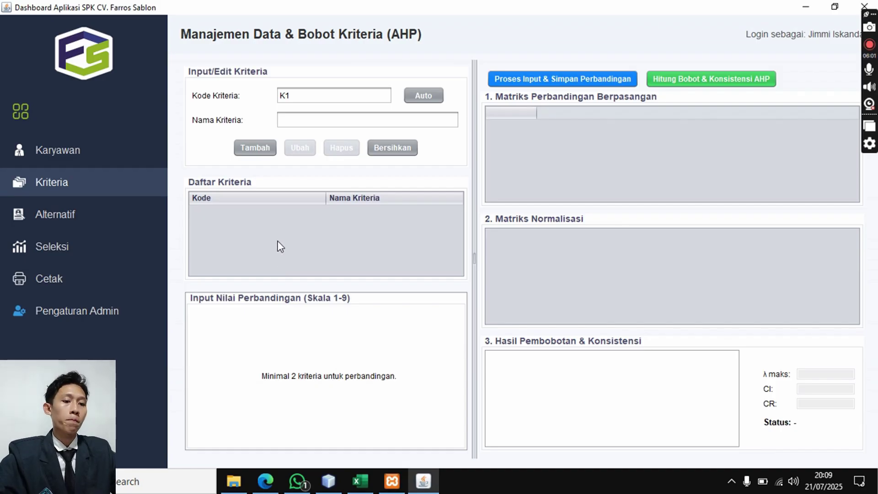
- Check the criteria names on Excel's Tabel Kriteria sheet and add criterion K1 Kehadiran
left_click(361, 481)
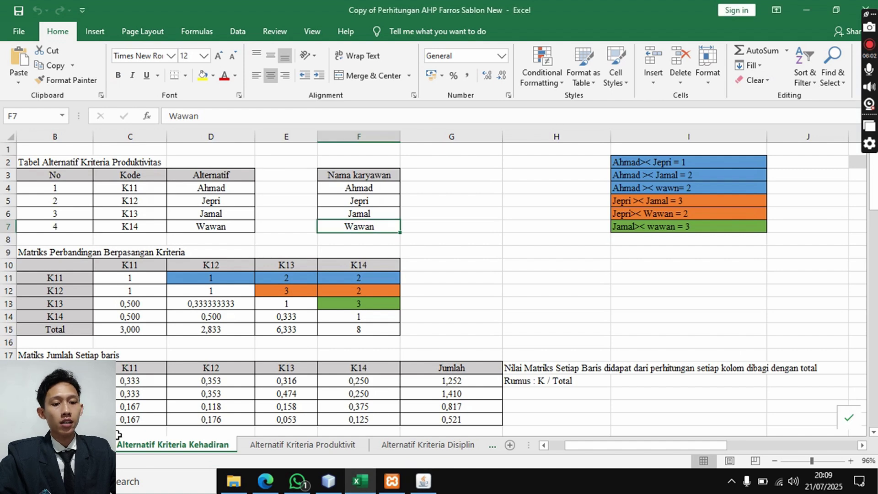
key("ctrl+Page_Up")
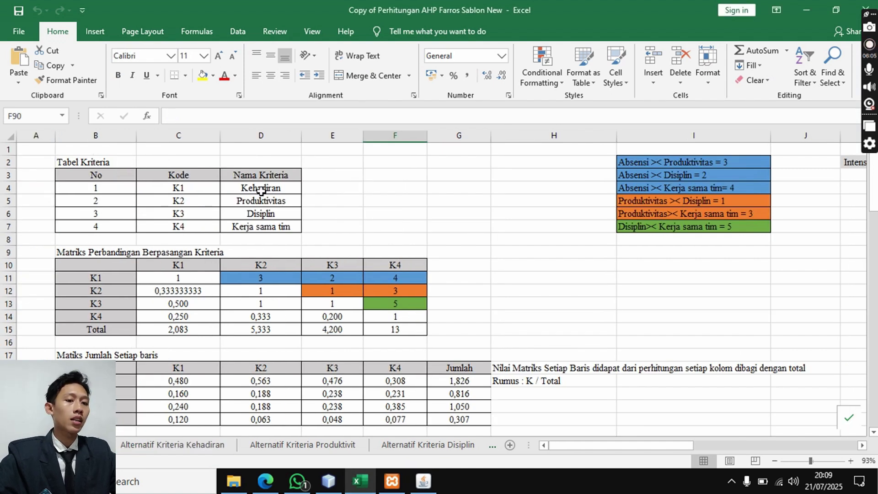
left_click(260, 190)
left_click(263, 213)
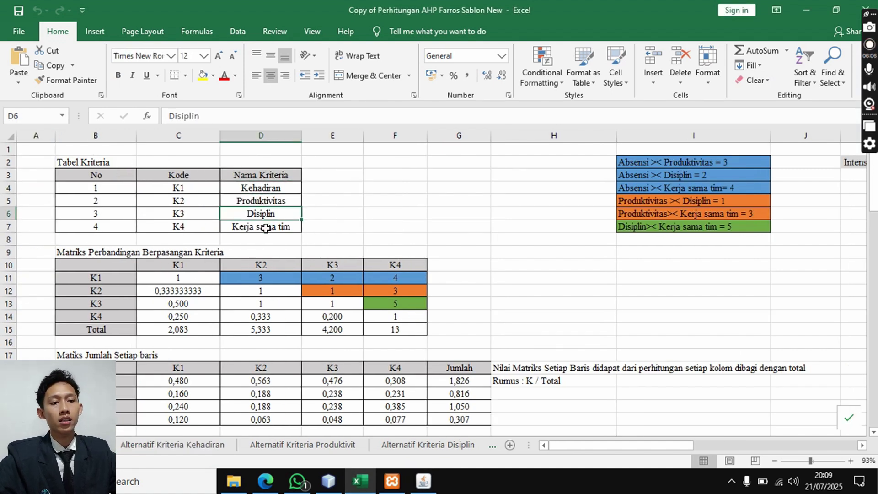
left_click(266, 229)
left_click(423, 481)
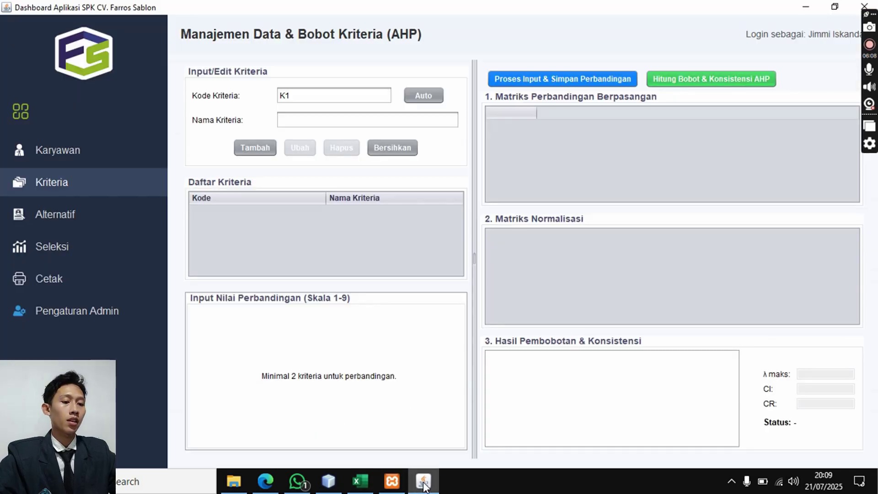
left_click(317, 124)
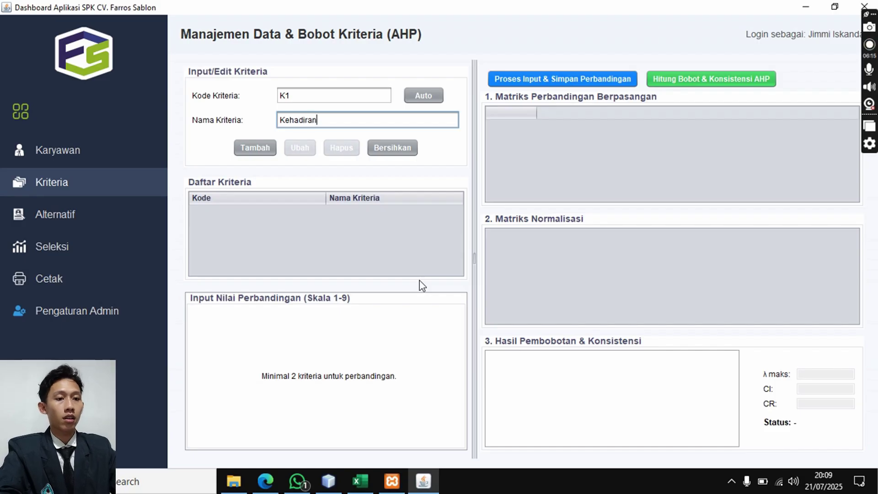
left_click(273, 152)
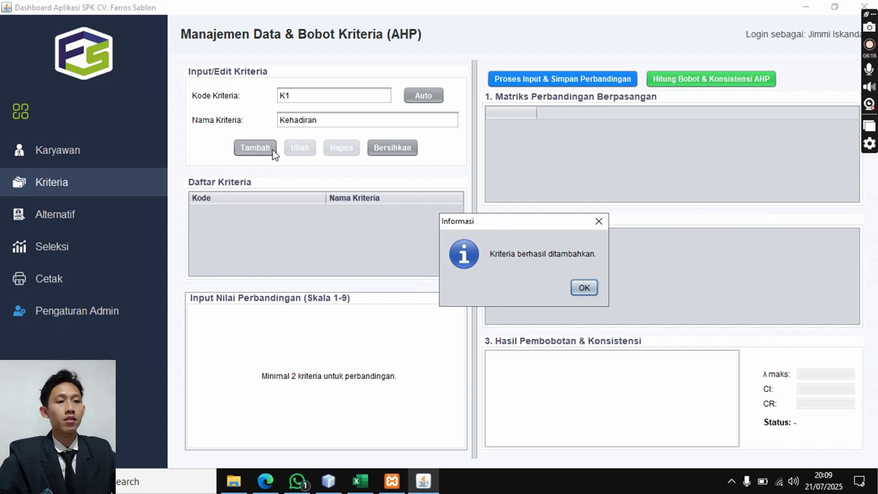
left_click(584, 288)
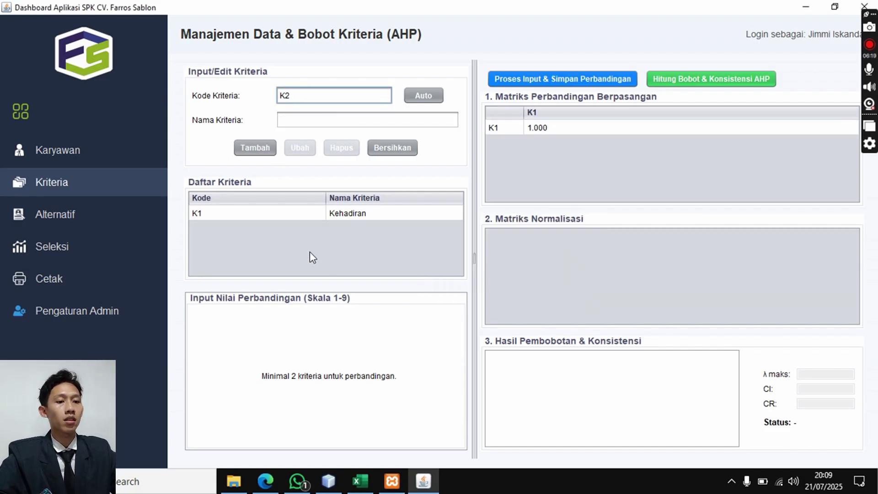
- Load K1 into the form, generate the next code with Auto, and clear the form
left_click(277, 217)
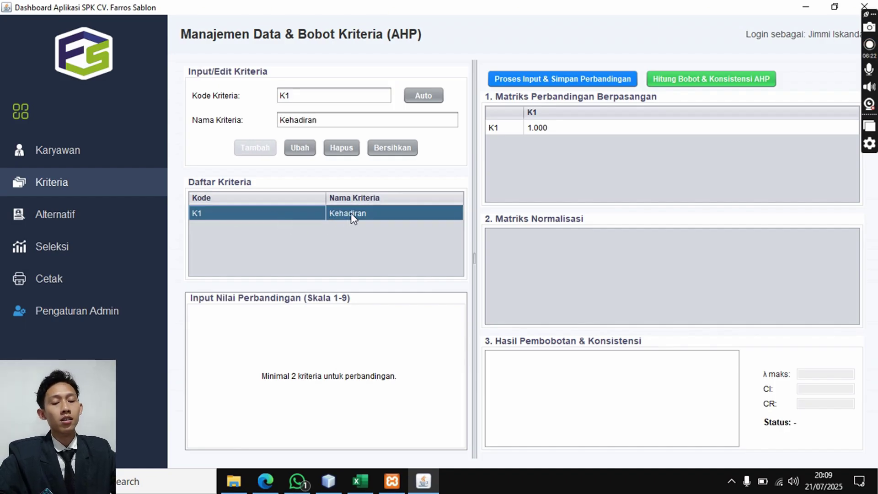
left_click(411, 98)
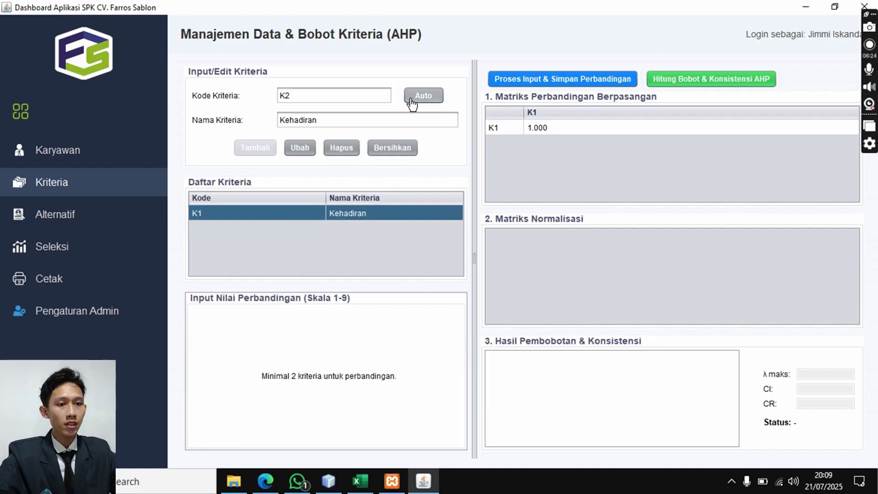
left_click(299, 97)
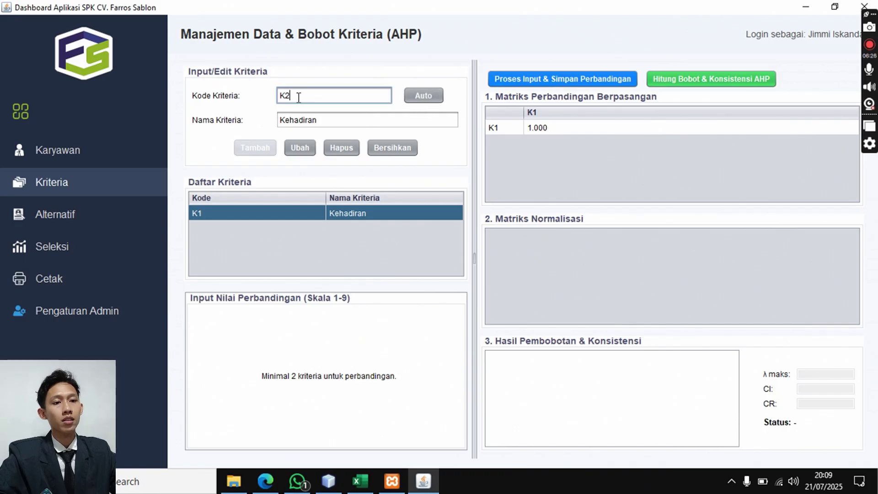
left_click(334, 126)
left_click(378, 153)
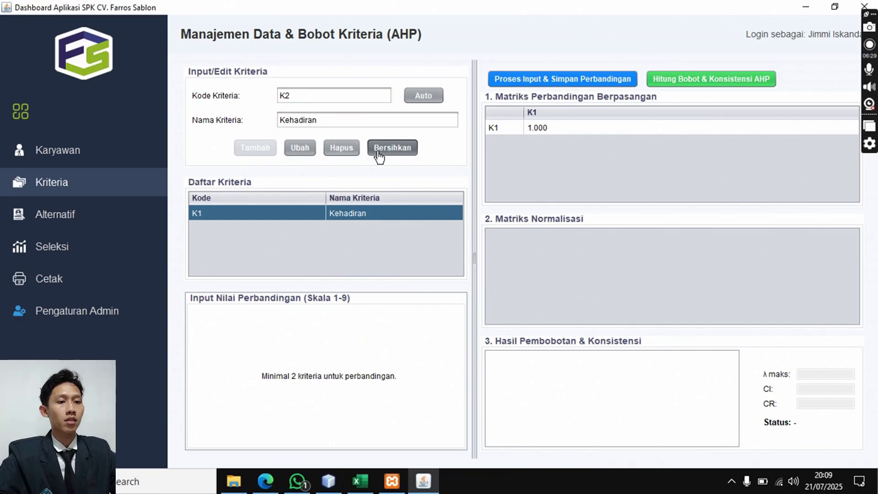
left_click(331, 126)
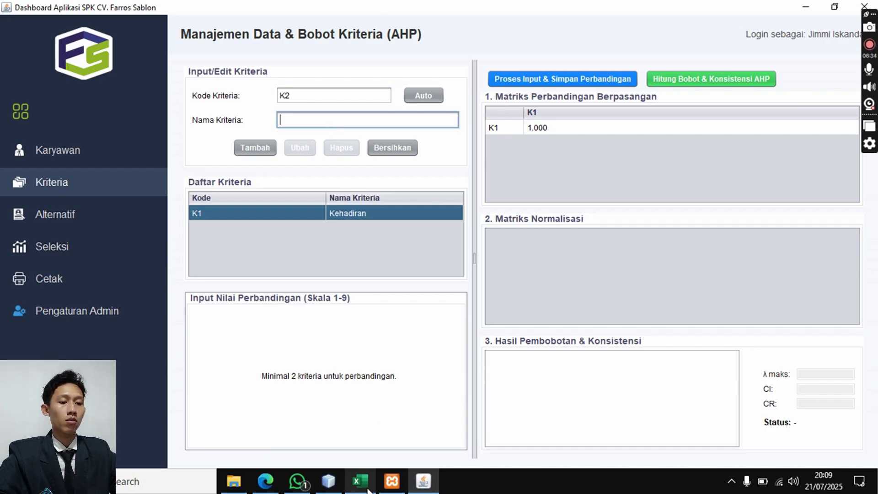
- Check Produktivitas in the Excel workbook and add criterion K2 produktifitas
left_click(360, 481)
left_click(254, 202)
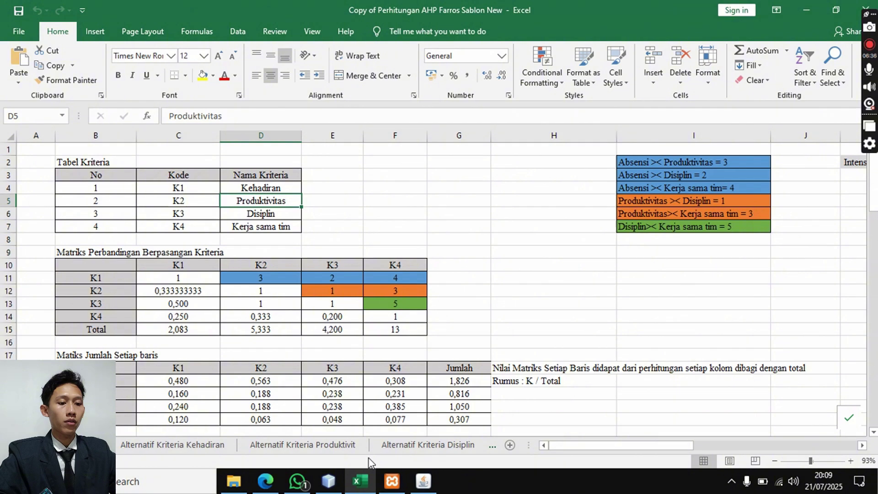
left_click(423, 480)
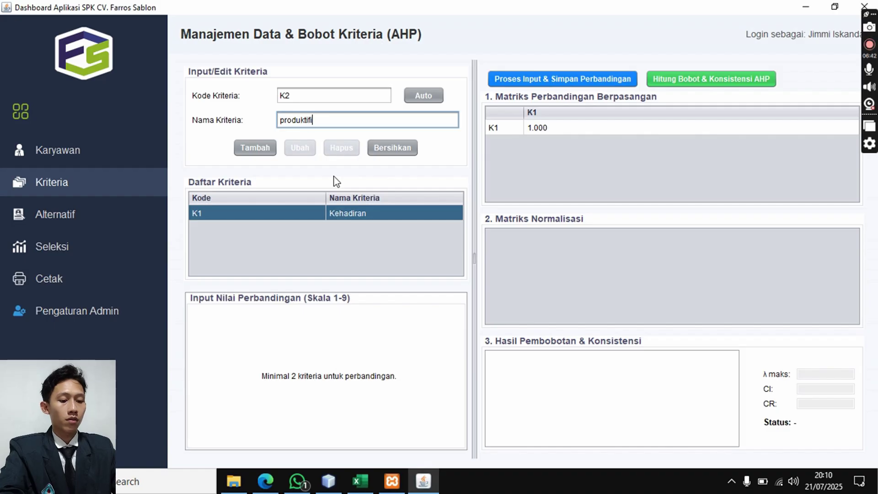
left_click(272, 147)
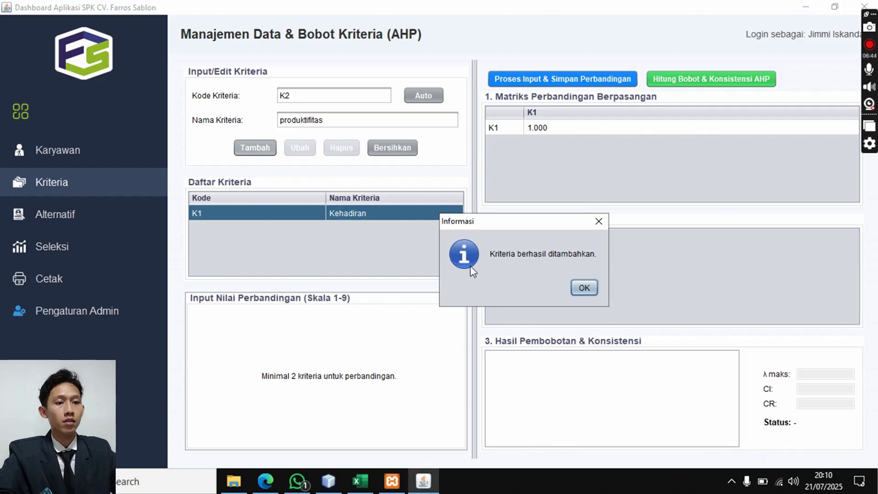
left_click(581, 289)
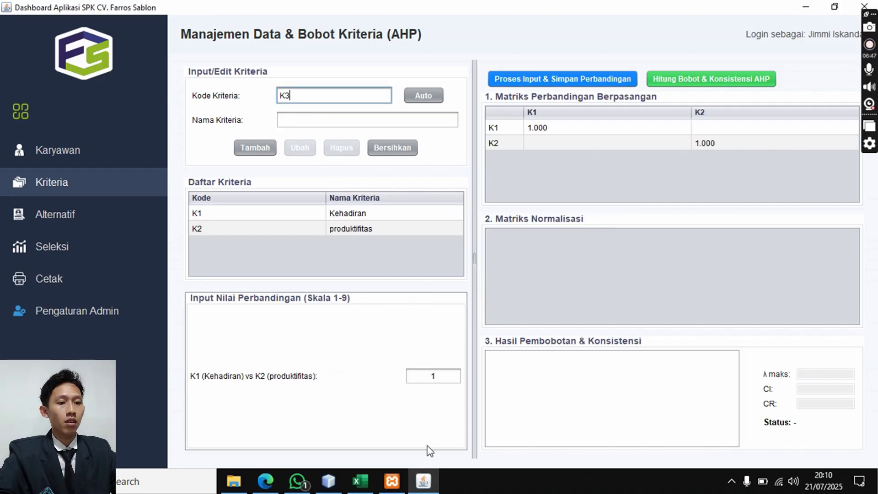
- Add criterion K3 disiplin
left_click(369, 487)
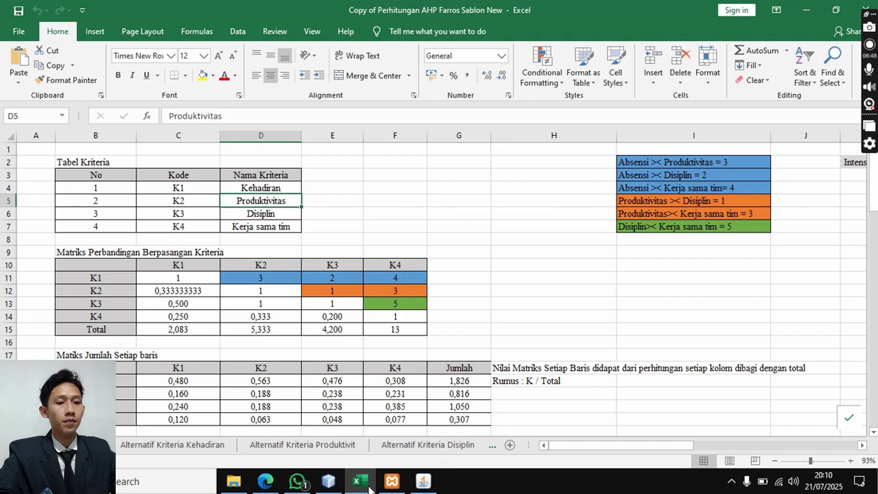
left_click(368, 488)
left_click(361, 124)
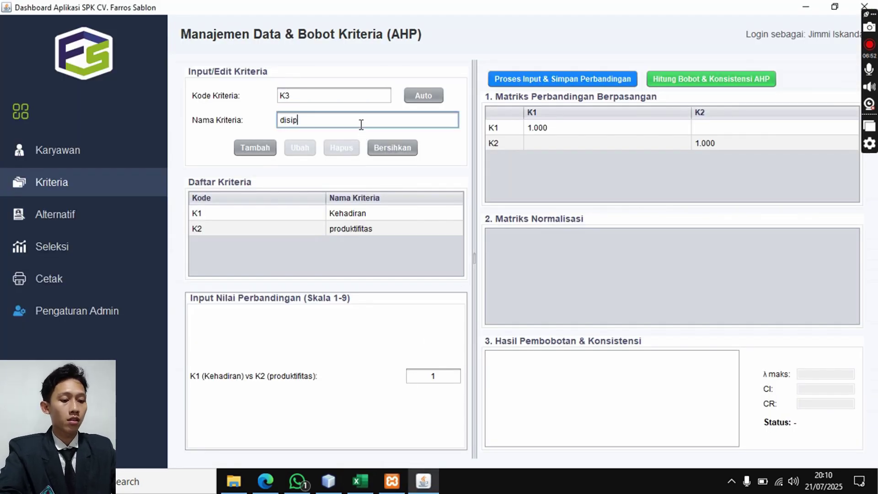
left_click(253, 148)
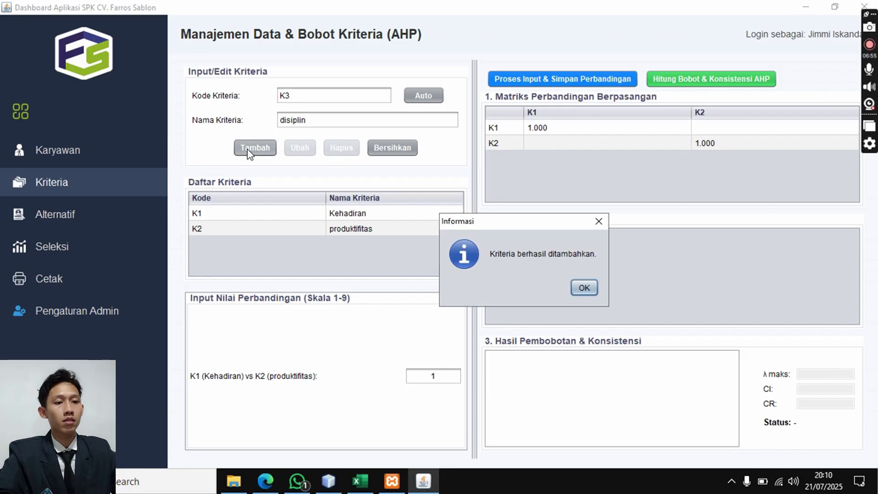
left_click(585, 287)
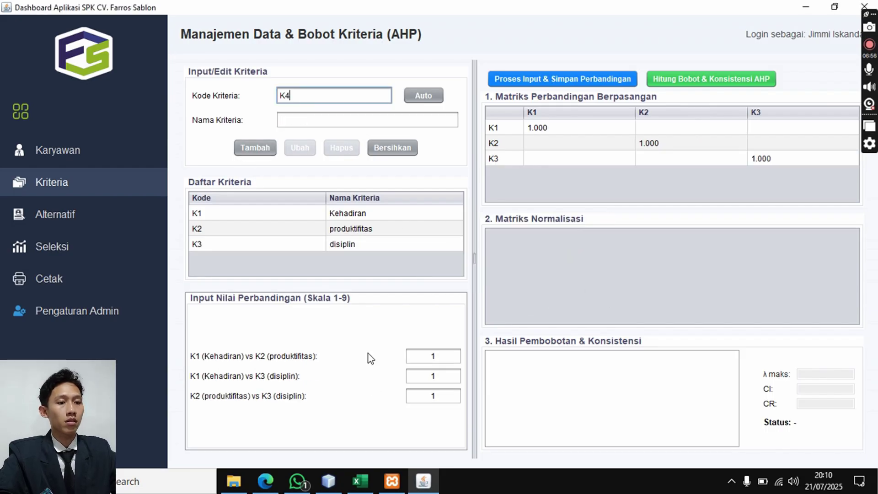
- Add criterion K4 kerja sama tim
left_click(366, 475)
key("alt+Tab")
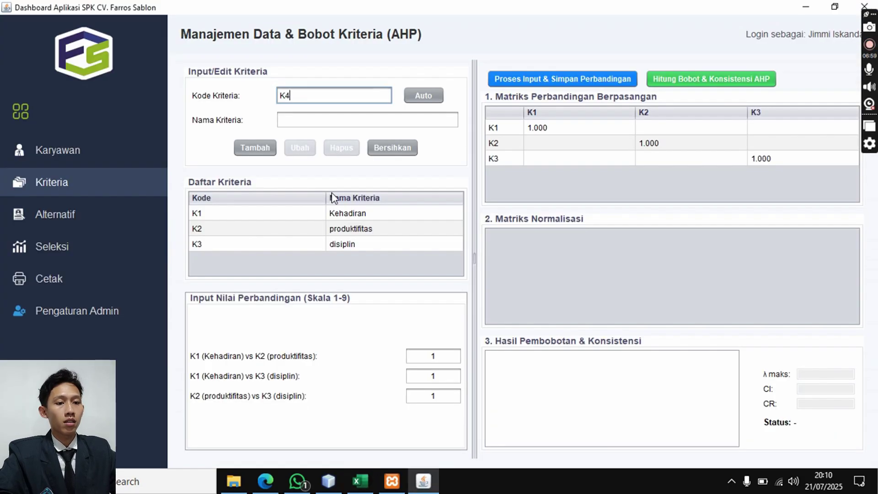
left_click(331, 123)
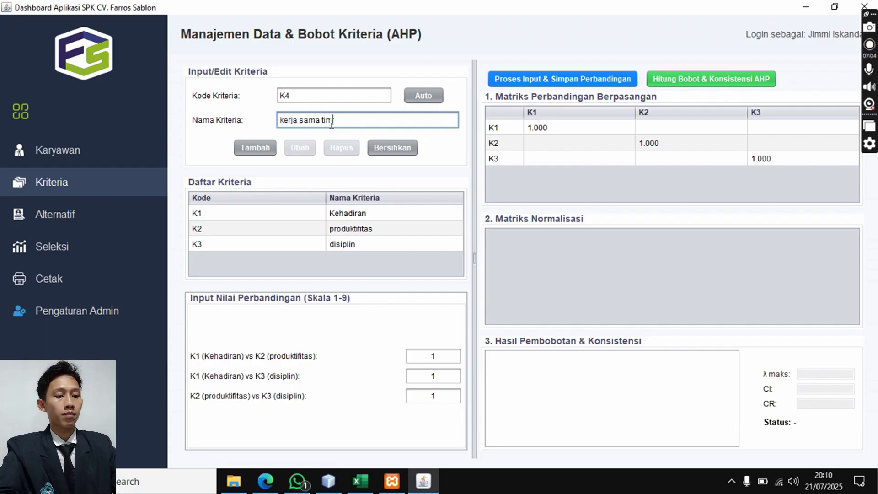
left_click(260, 150)
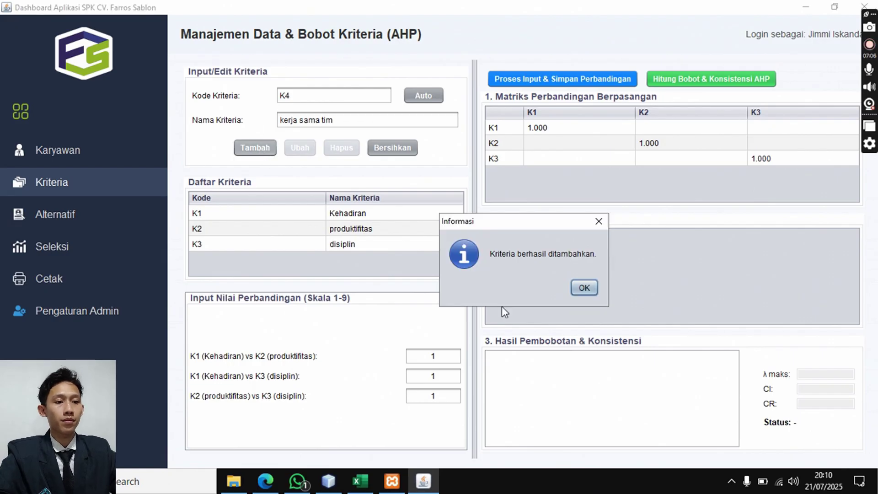
left_click(583, 288)
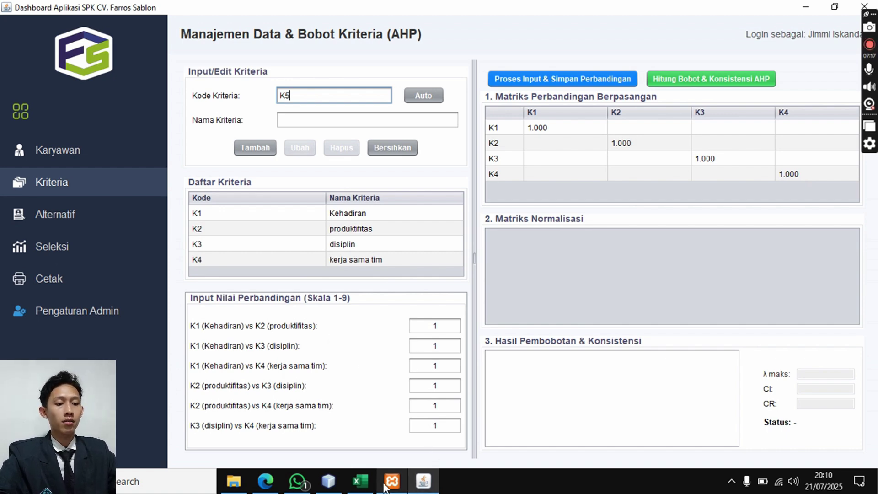
- Review Excel's criteria comparisons: K1–K2 3, K1–K3 2, K1–K4 4, K2–K3 1, K2–K4 3, K3–K4 5
left_click(361, 480)
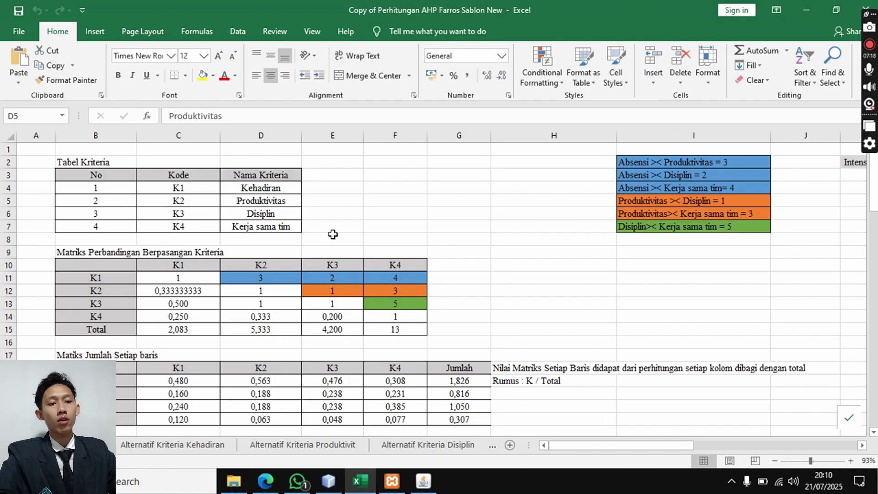
scroll(340, 223, "down", 1)
scroll(332, 225, "up", 1)
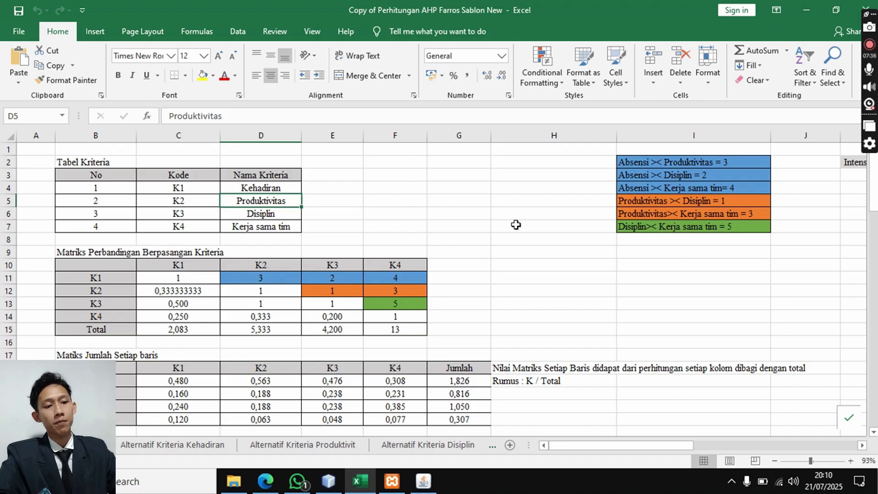
left_click(278, 282)
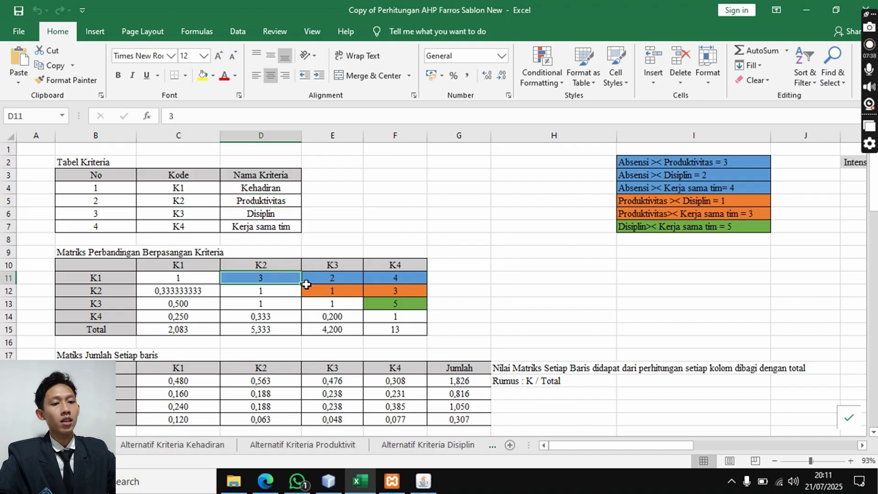
left_click(330, 278)
left_click(390, 278)
left_click(354, 291)
left_click(384, 289)
left_click(386, 303)
mouse_move(423, 483)
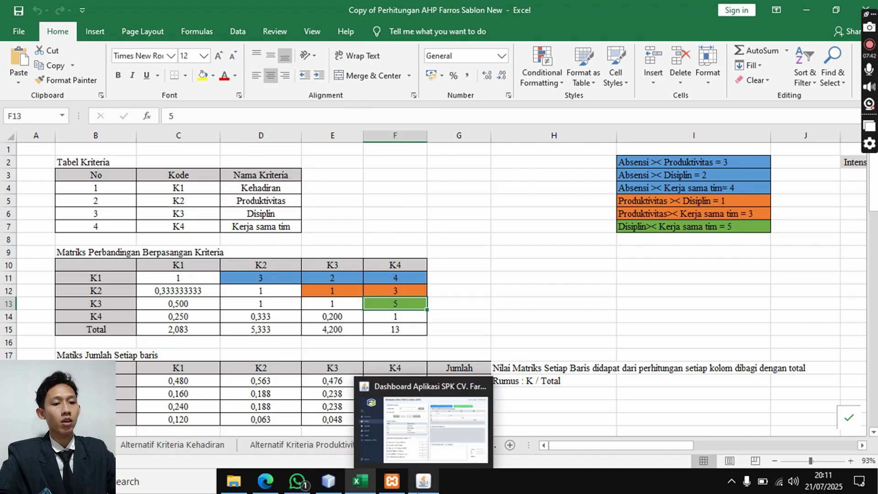
left_click(367, 379)
- Enter 3, 2, 4, 1, 3, 5 into the Input Nilai Perbandingan fields, cross-checking Excel
double_click(444, 325)
type("3")
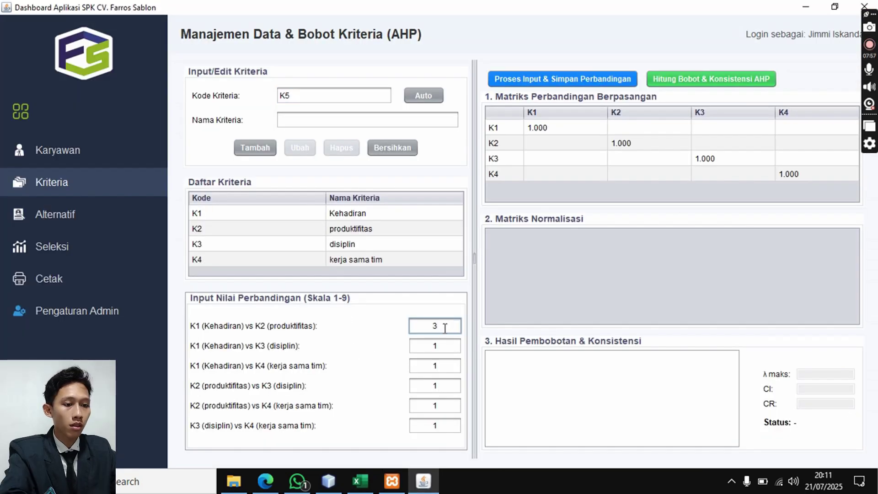
left_click(373, 486)
left_click(374, 486)
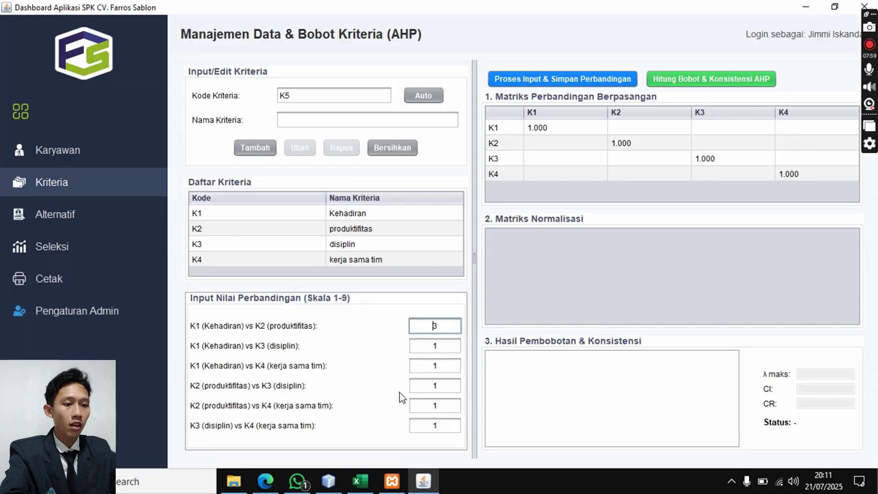
double_click(447, 343)
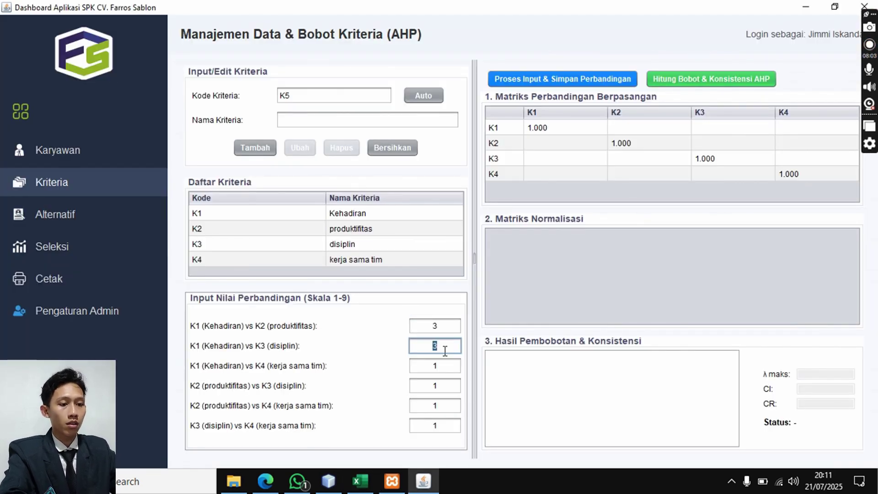
double_click(448, 367)
type("4")
left_click(361, 481)
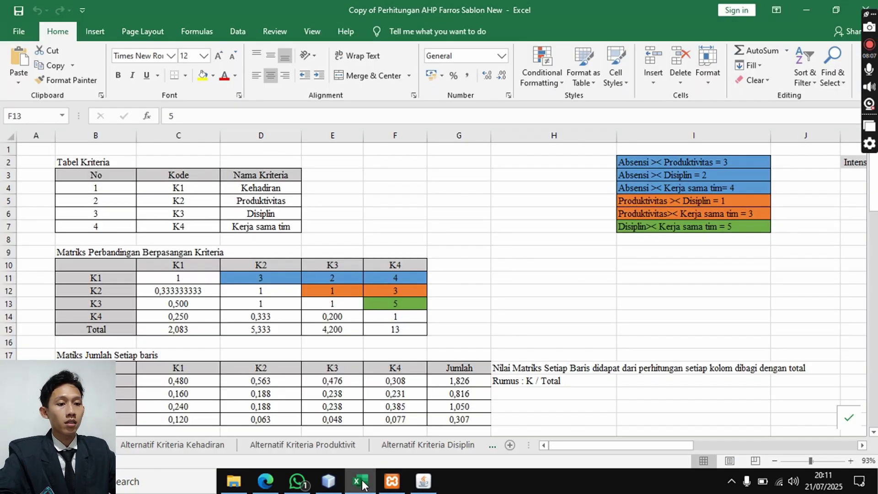
left_click(361, 482)
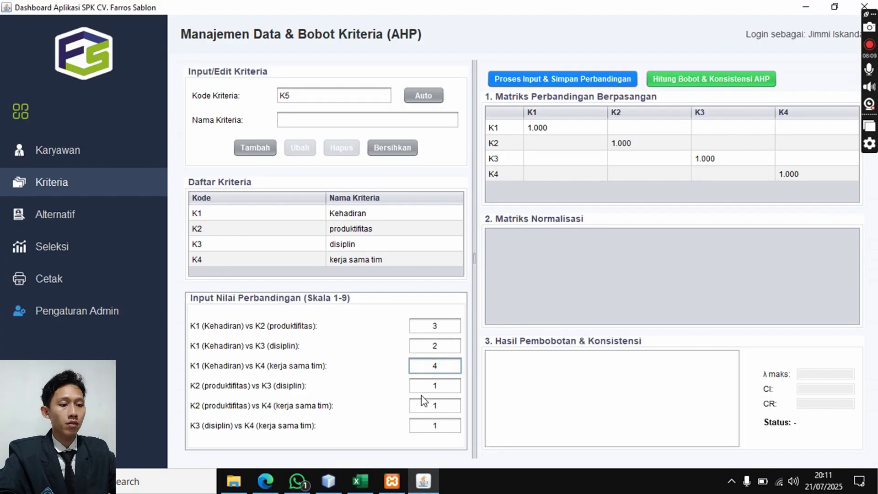
double_click(442, 406)
double_click(450, 427)
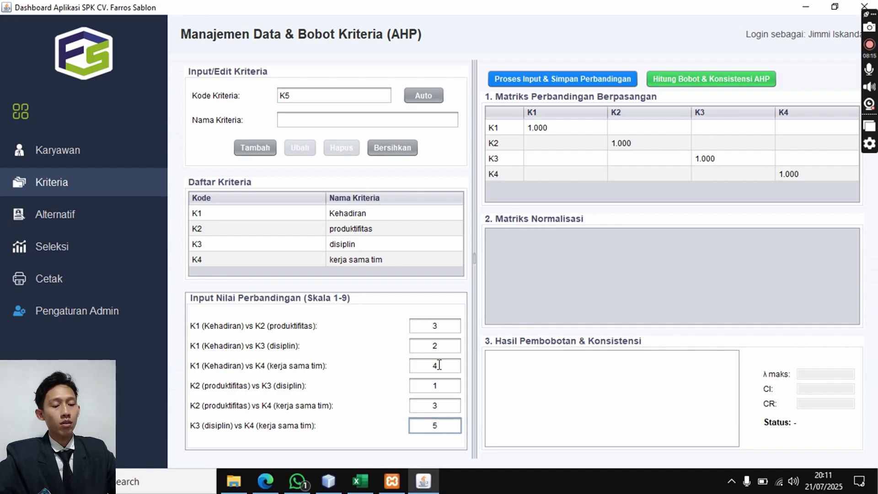
- Save the comparisons and compute weights 0.457, 0.204, 0.263, 0.077 with CR 0.045
left_click(533, 85)
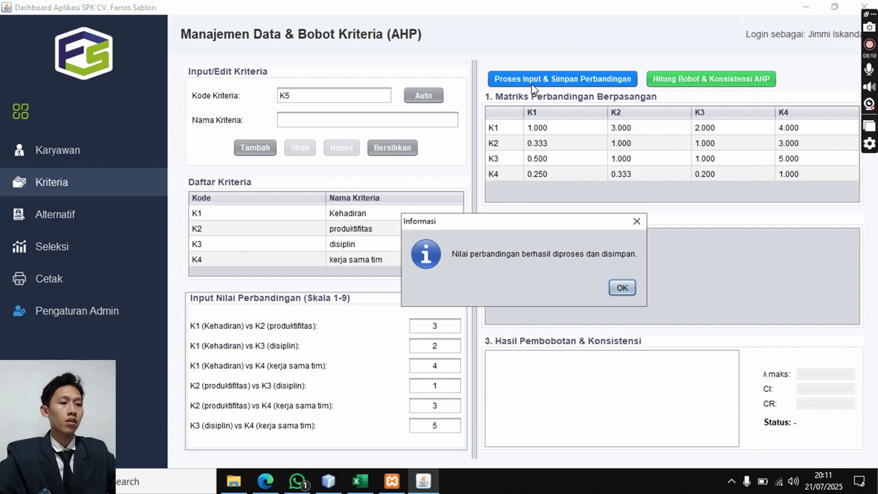
left_click(621, 287)
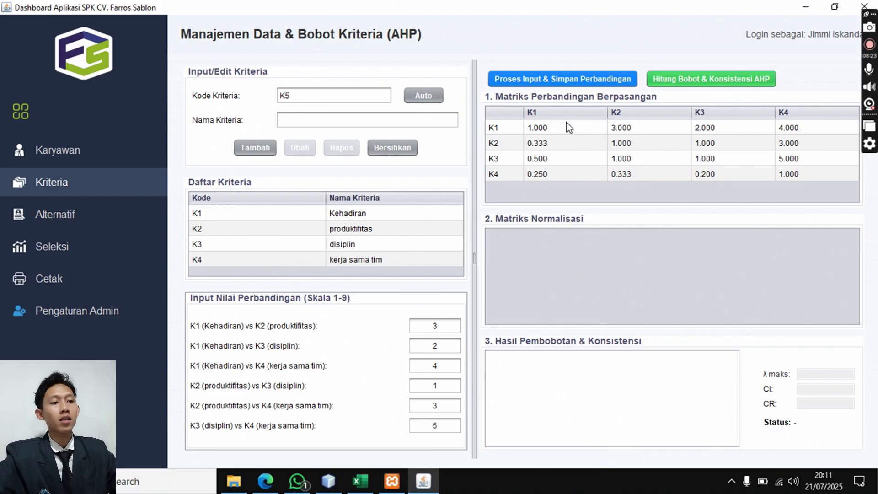
left_click(684, 83)
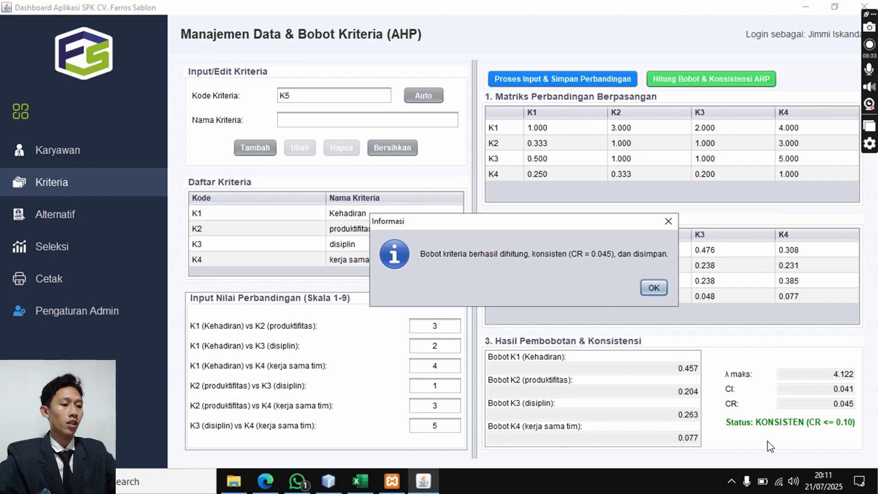
left_click(654, 287)
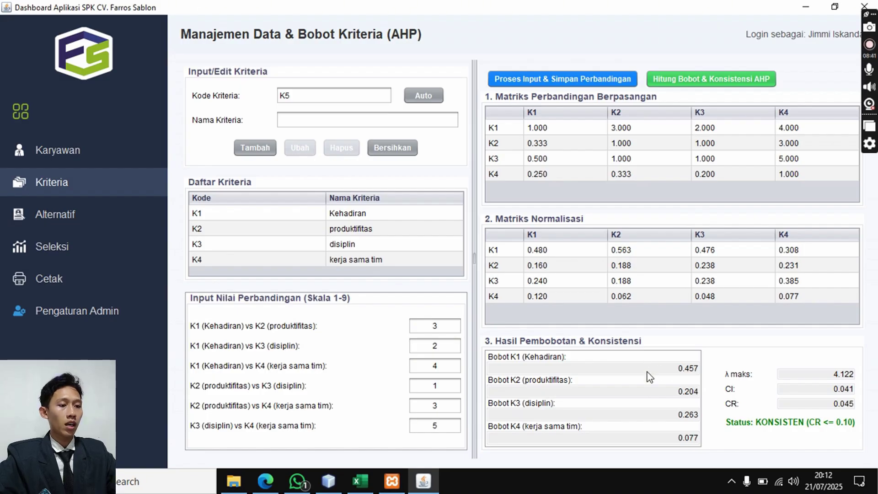
left_click(360, 481)
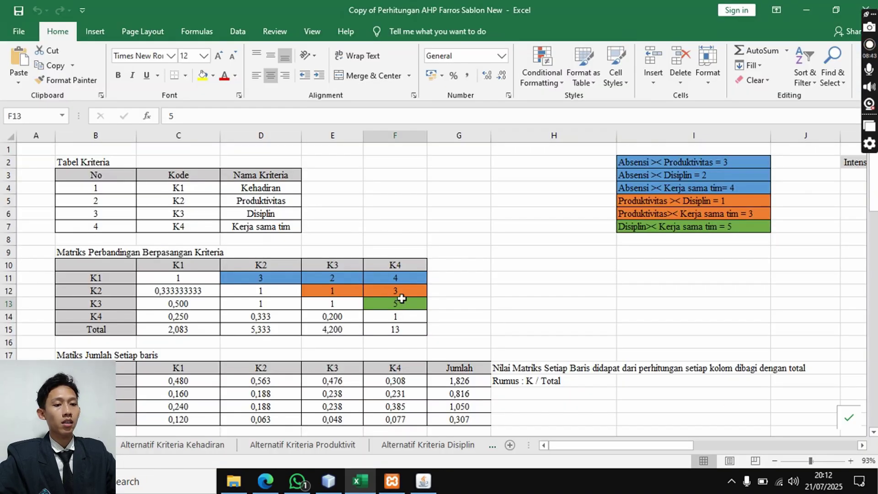
scroll(424, 280, "down", 5)
scroll(405, 262, "down", 1)
scroll(404, 262, "up", 2)
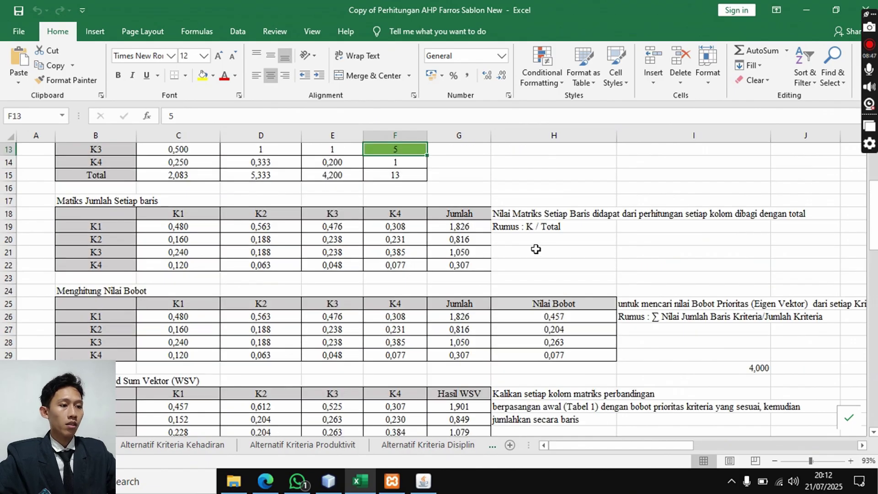
scroll(371, 220, "down", 3)
left_click_drag(552, 202, 552, 238)
left_click(559, 187)
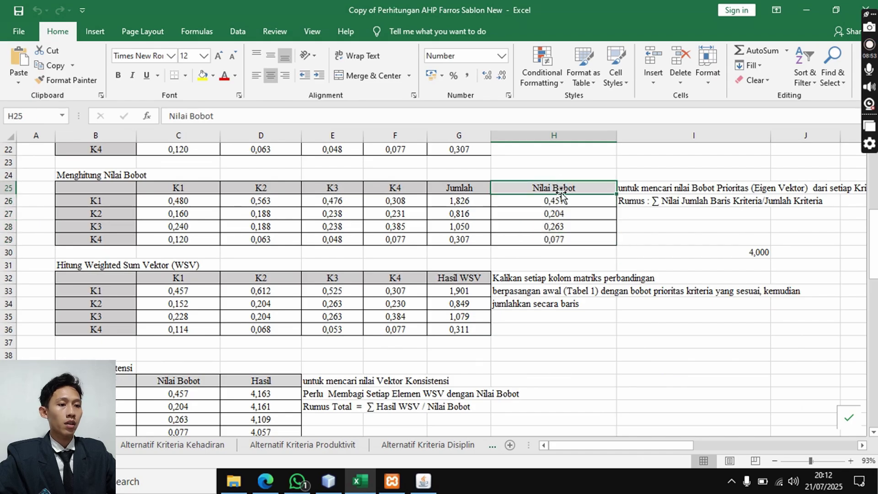
left_click(422, 486)
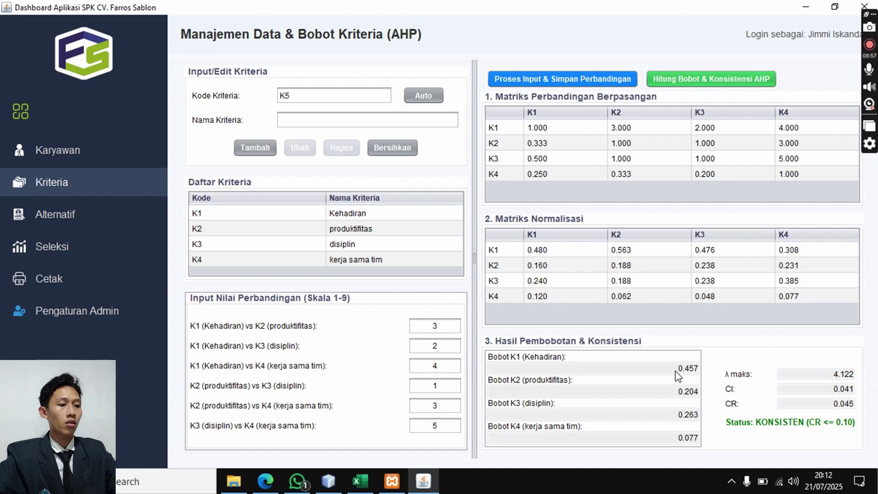
left_click(368, 488)
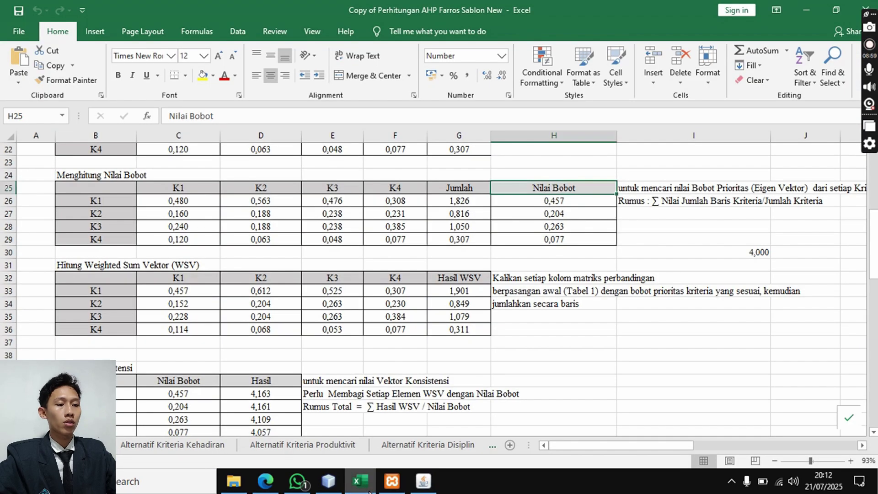
left_click(369, 488)
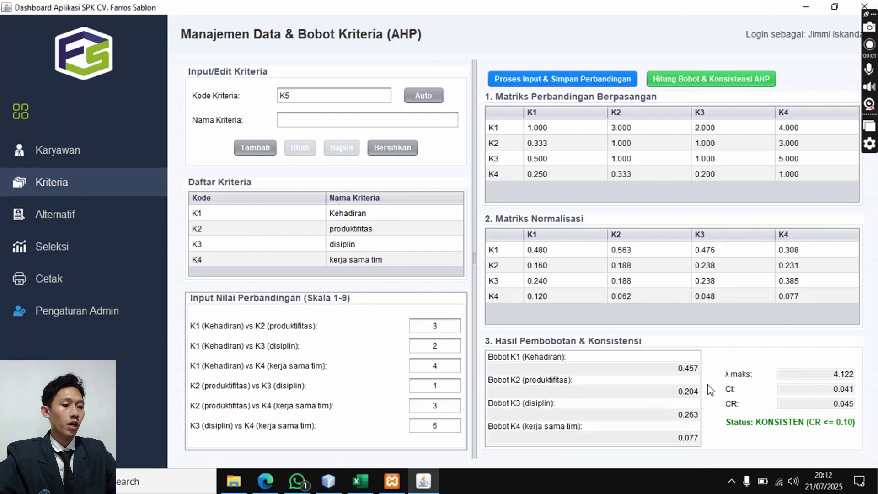
left_click(360, 481)
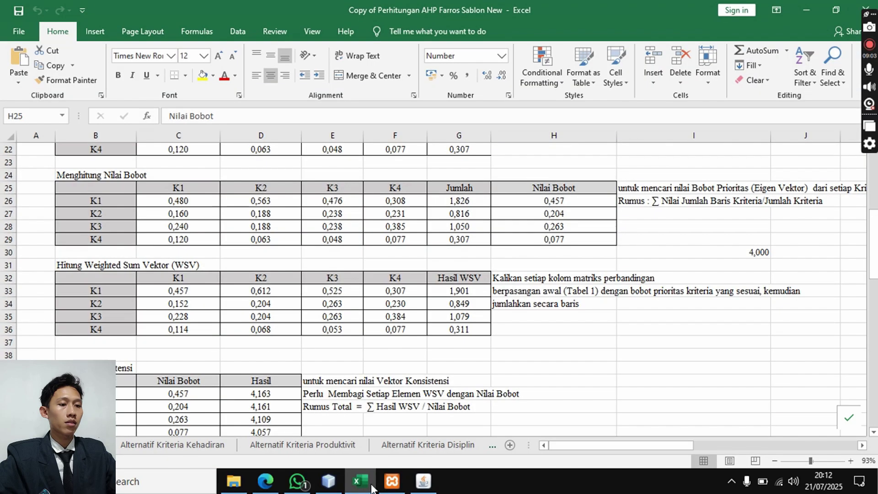
left_click(423, 481)
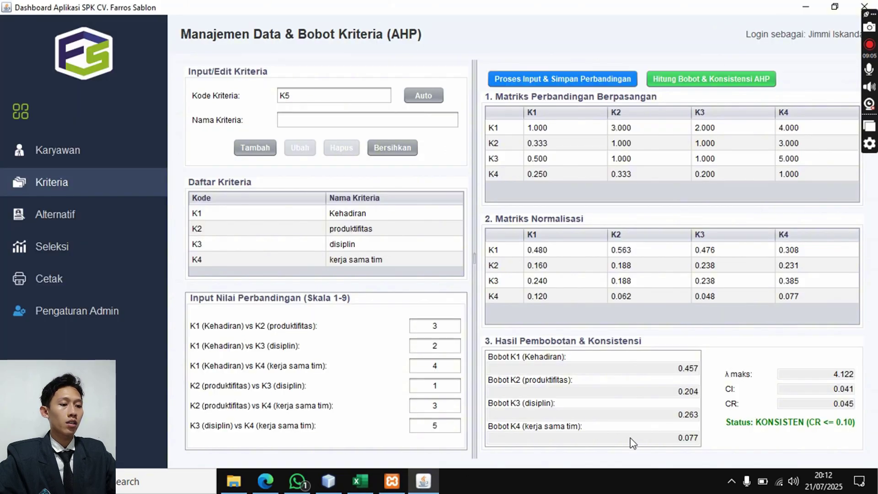
left_click(360, 481)
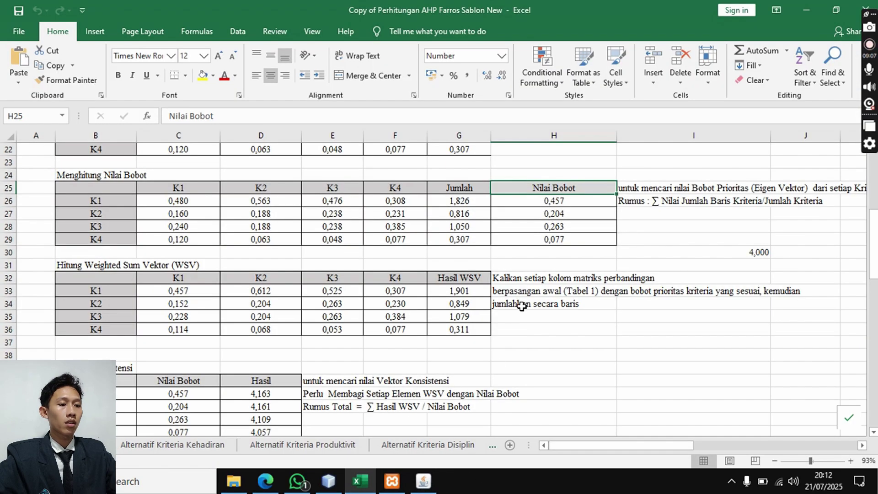
left_click(423, 481)
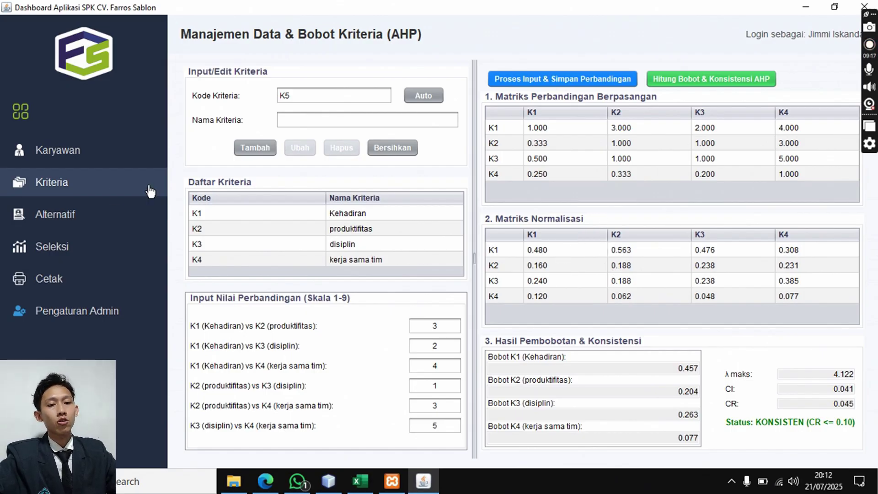
- Go to the Alternatif page and confirm Kehadiran (K1) in the Kriteria list
left_click(84, 226)
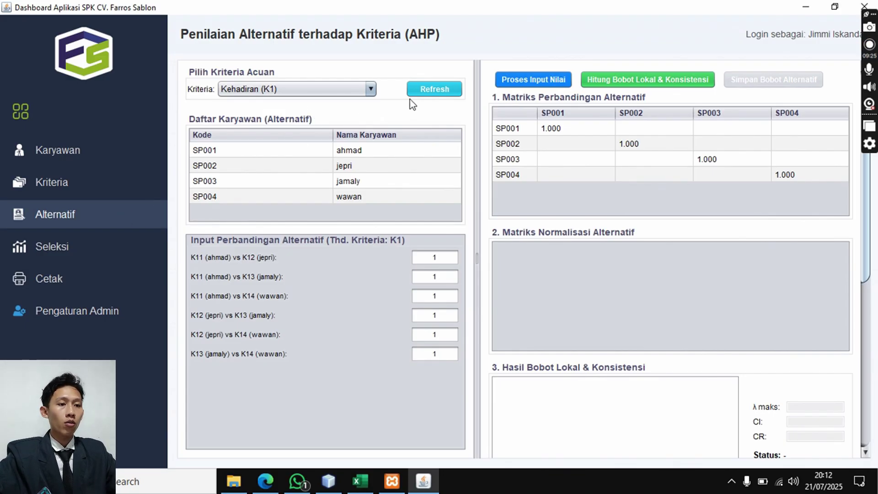
left_click(368, 88)
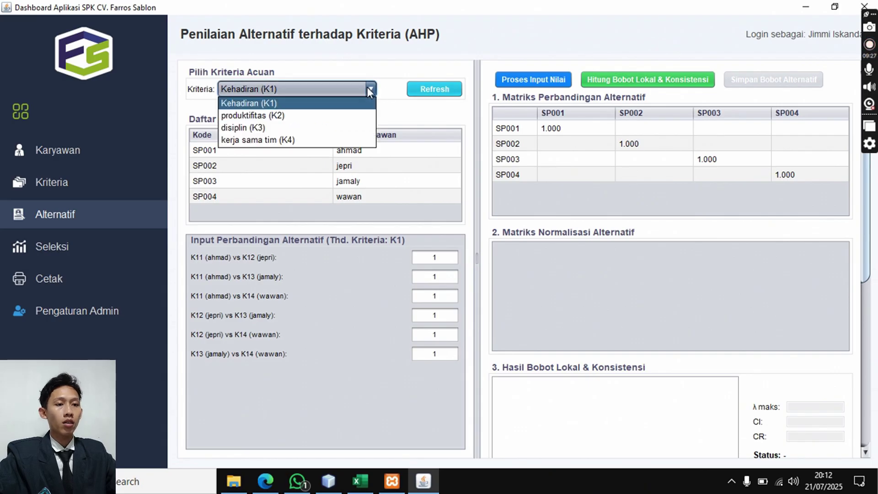
left_click(334, 102)
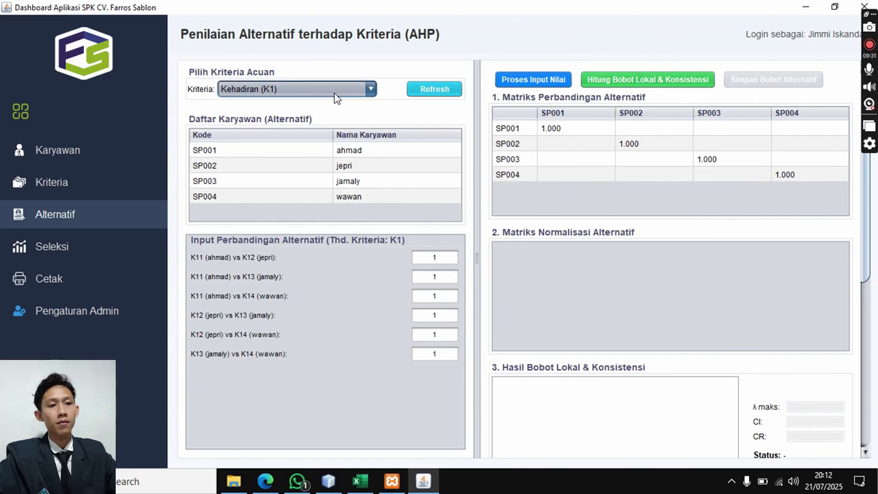
left_click(282, 91)
left_click(283, 92)
left_click(283, 92)
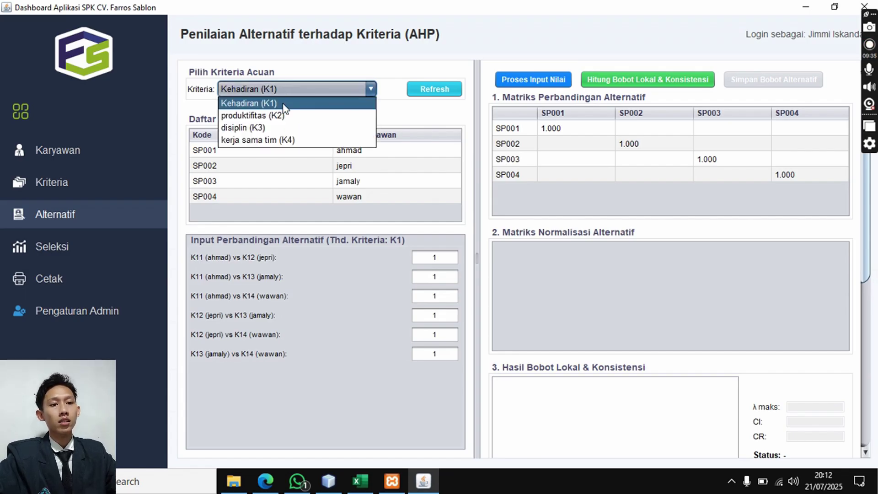
left_click(283, 104)
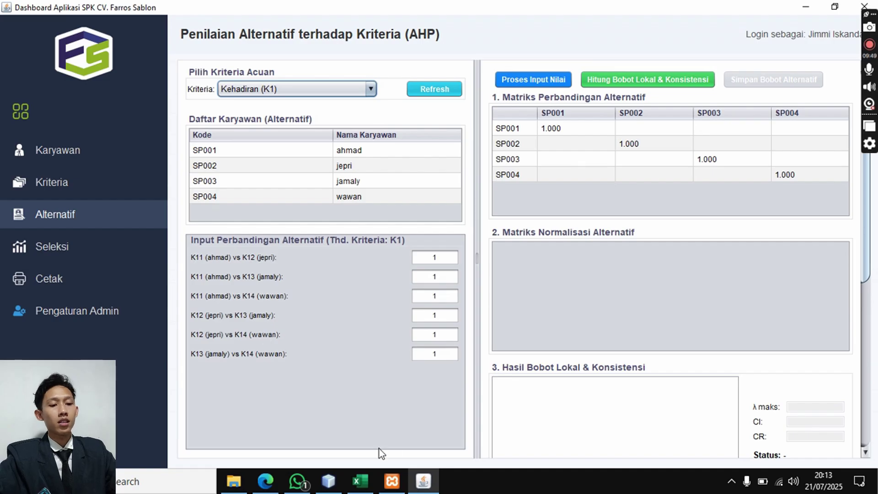
- Review the Alternatif Kriteria Kehadiran sheet's employee comparisons 1, 2, 2, 3, 2, 3 in Excel
key("alt+Tab")
left_click(174, 445)
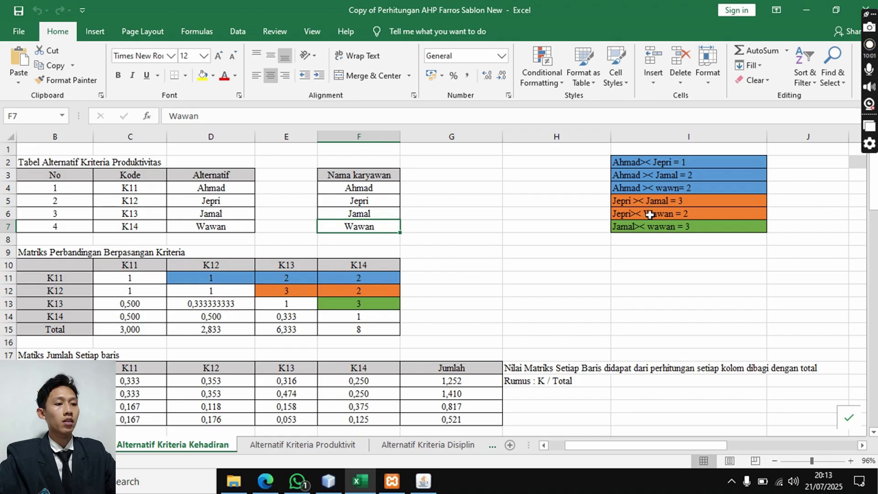
left_click(225, 279)
left_click(291, 281)
left_click(347, 279)
left_click(288, 291)
left_click(361, 291)
left_click(361, 304)
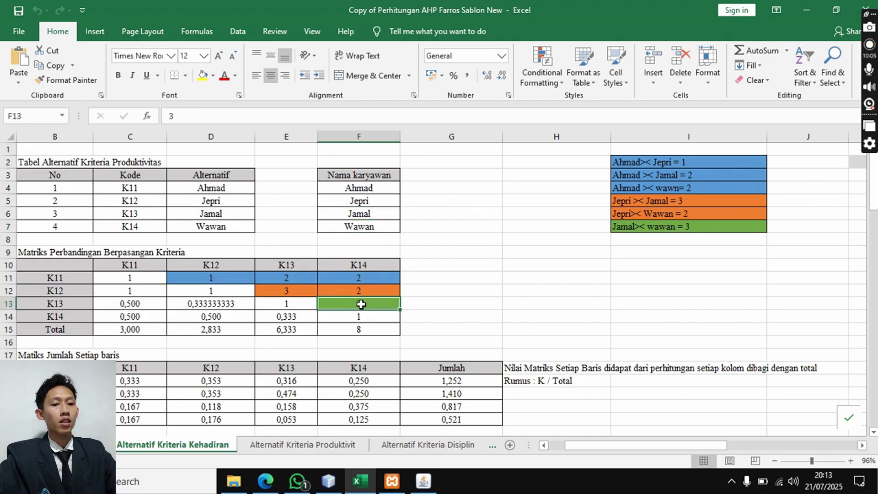
left_click(423, 480)
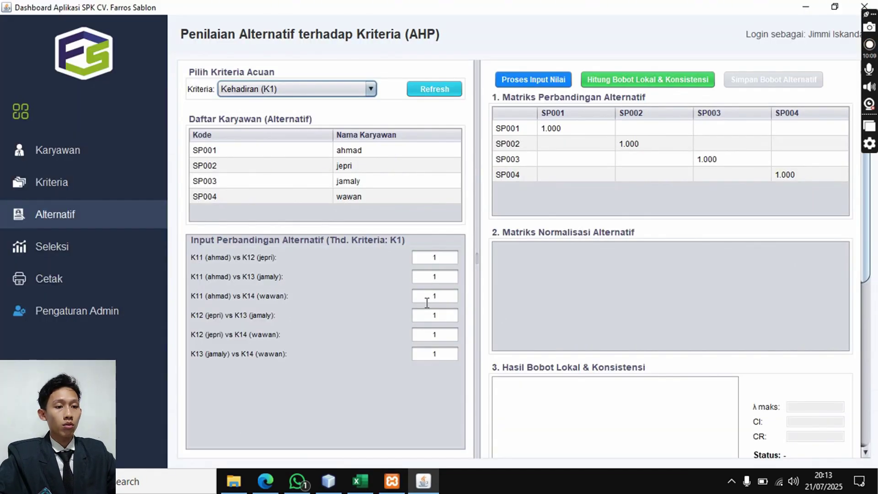
- Enter the Kehadiran employee comparisons 1, 2, 2, 3, 2, 3, checking the workbook
double_click(432, 278)
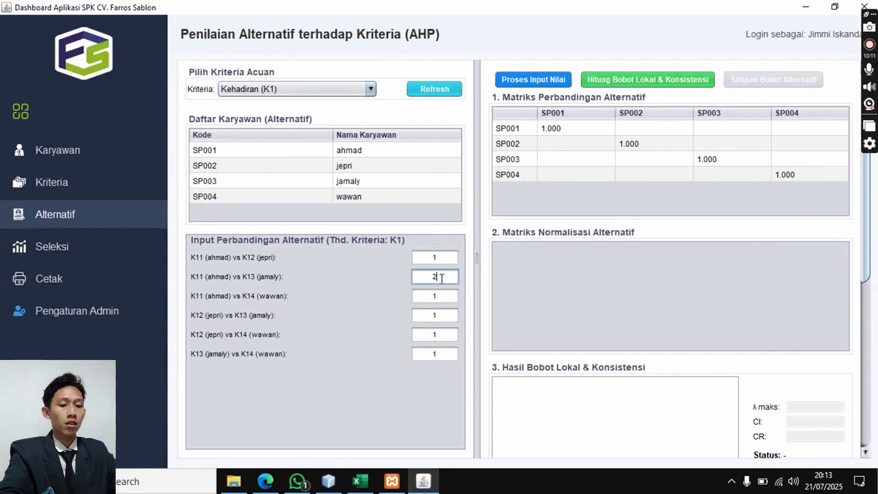
double_click(432, 298)
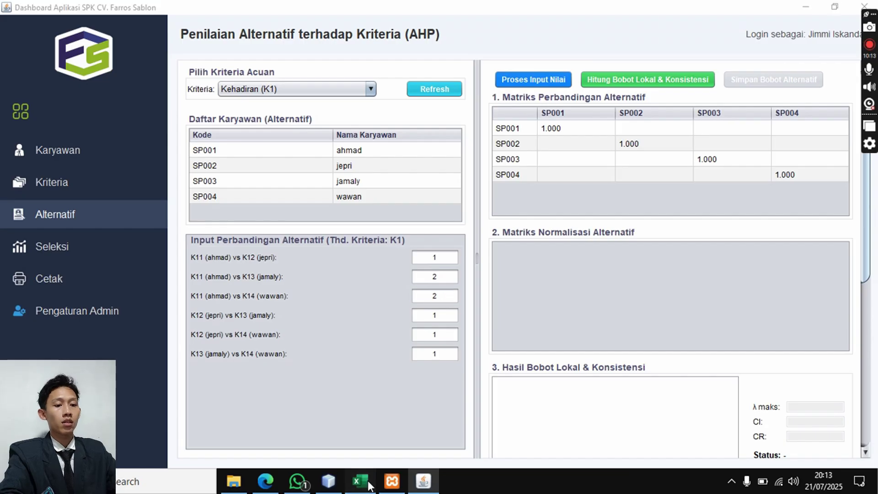
left_click(367, 483)
left_click(368, 484)
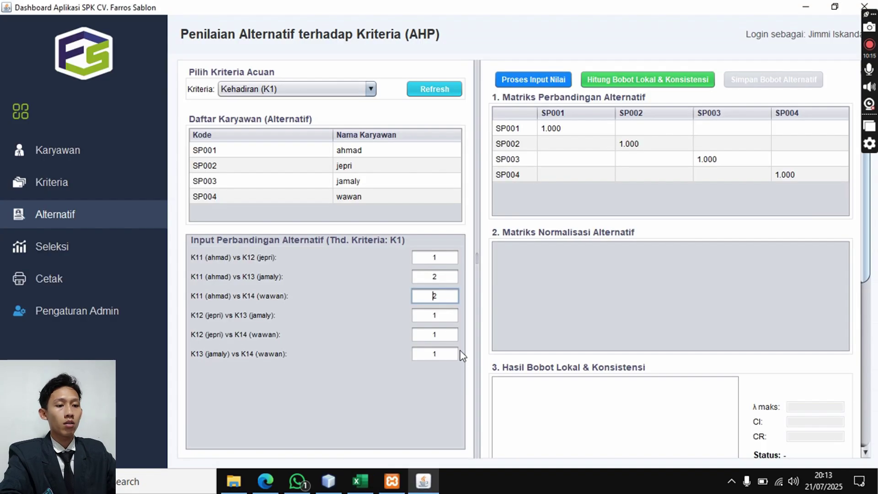
double_click(433, 316)
type("3")
double_click(438, 335)
type("2")
double_click(430, 354)
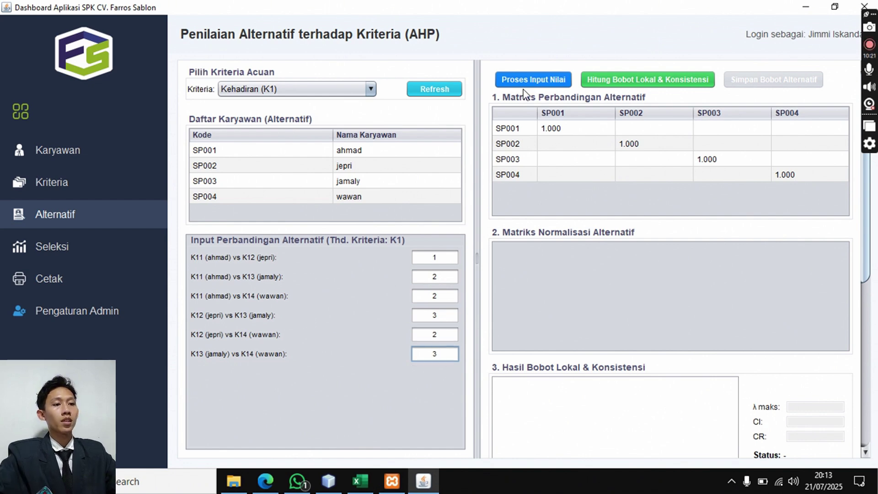
- Build the matrix and compute local weights 0.313, 0.353, 0.204, 0.130 with CR 0.089
left_click(528, 81)
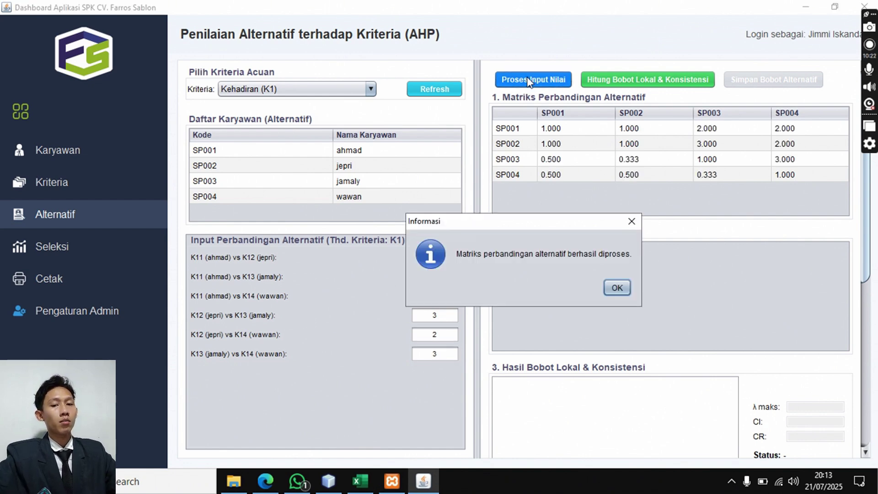
left_click(617, 287)
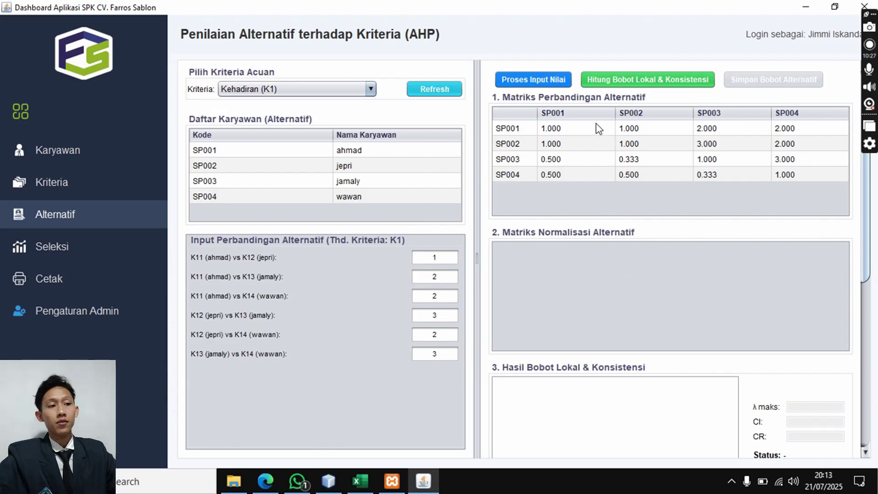
left_click(636, 82)
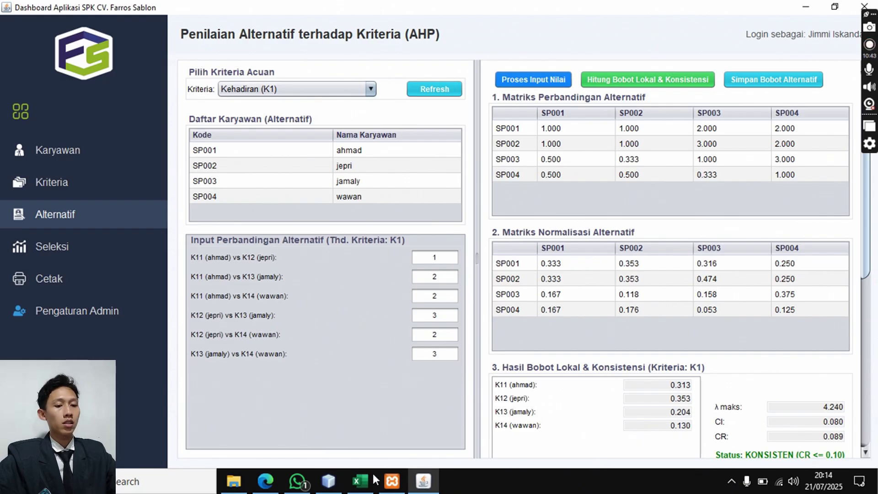
- Inspect the Excel Nilai Bobot cells and formulas for the Kehadiran weights
left_click(360, 482)
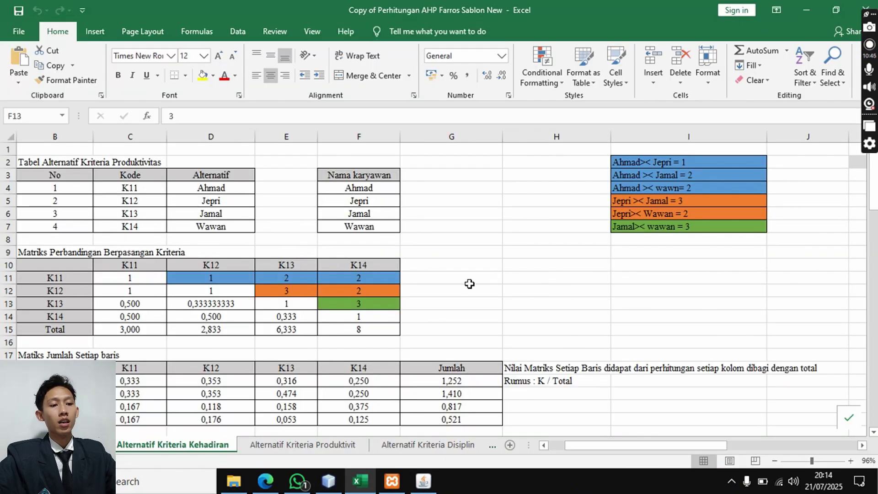
scroll(469, 284, "down", 1)
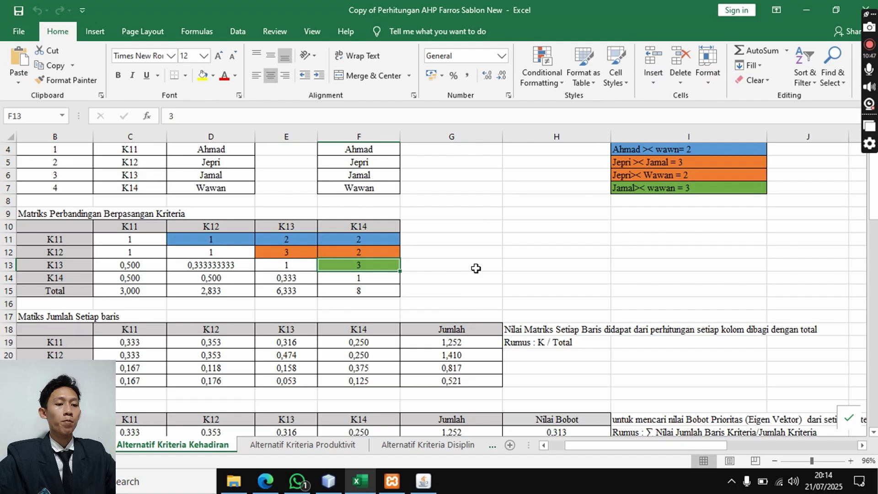
scroll(476, 267, "down", 3)
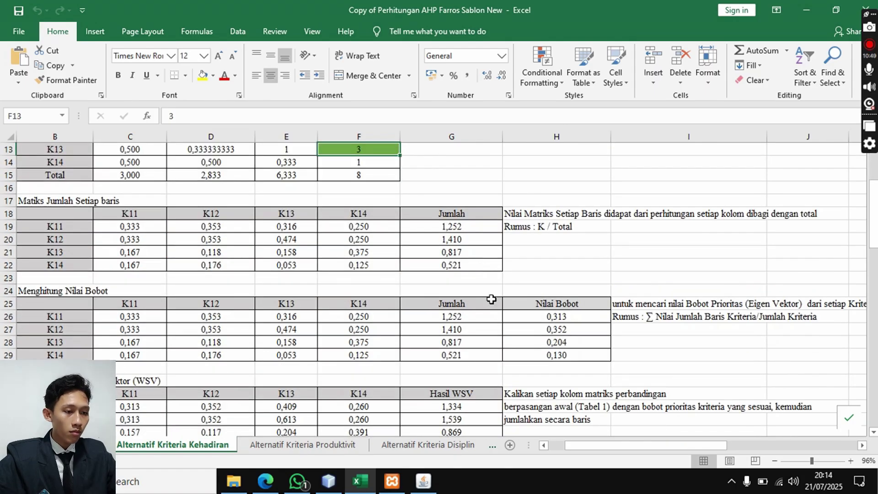
left_click(530, 312)
left_click(537, 329)
left_click_drag(543, 351, 543, 339)
left_click(545, 320)
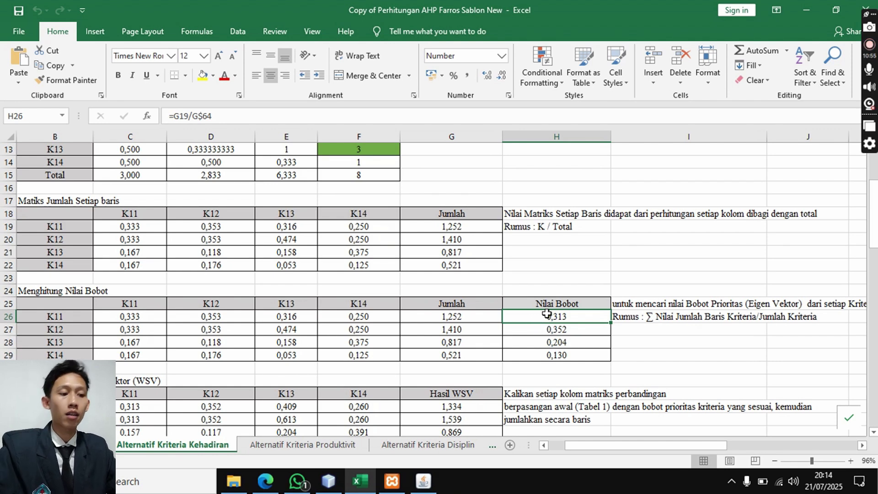
left_click(656, 351)
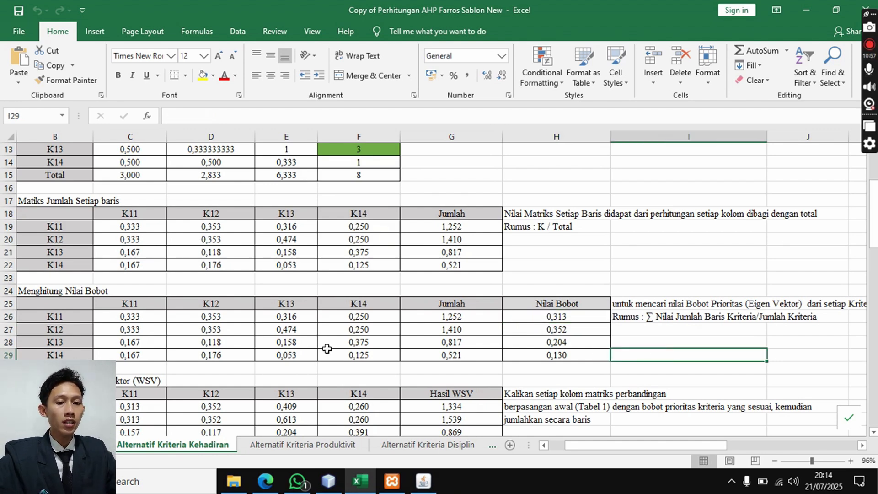
left_click(522, 319)
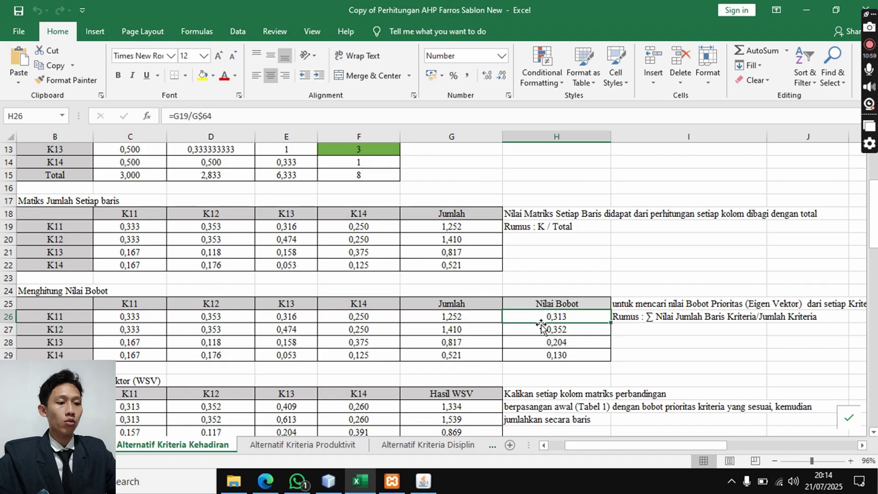
- Compare Excel's weights 0.313, 0.352, 0.204, 0.130 against the SPK app's results
key("alt+Tab")
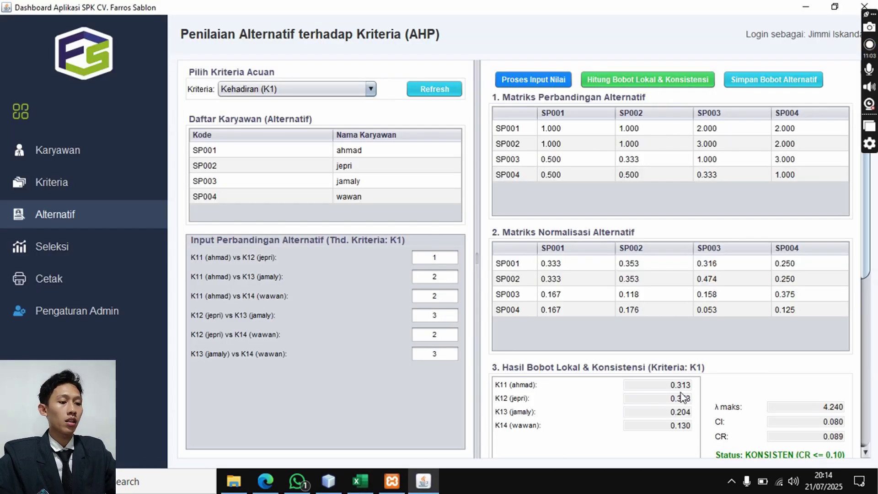
left_click(360, 481)
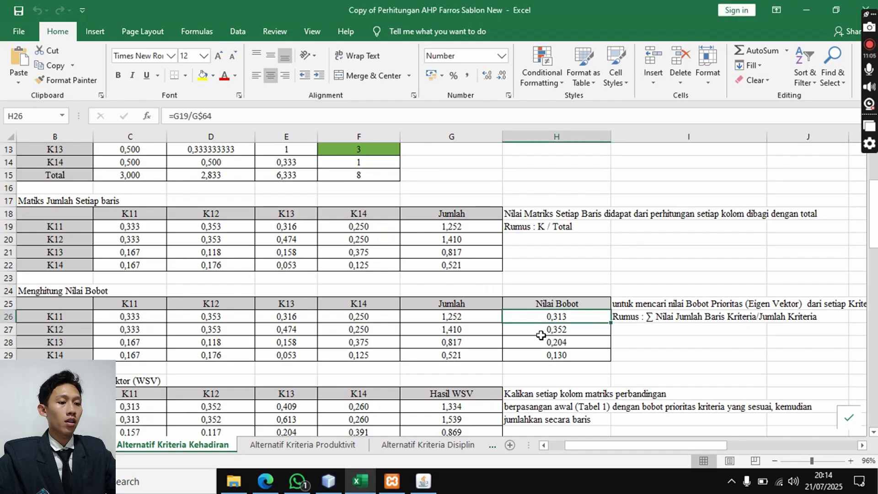
left_click(423, 481)
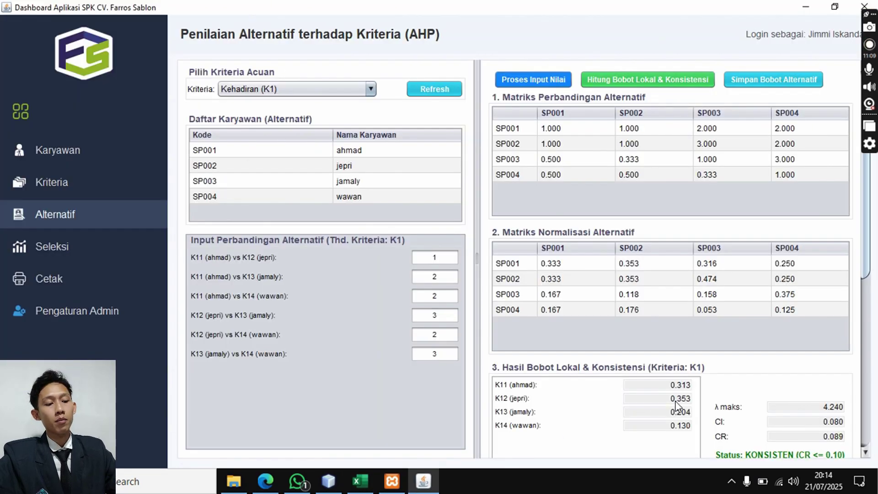
left_click(360, 480)
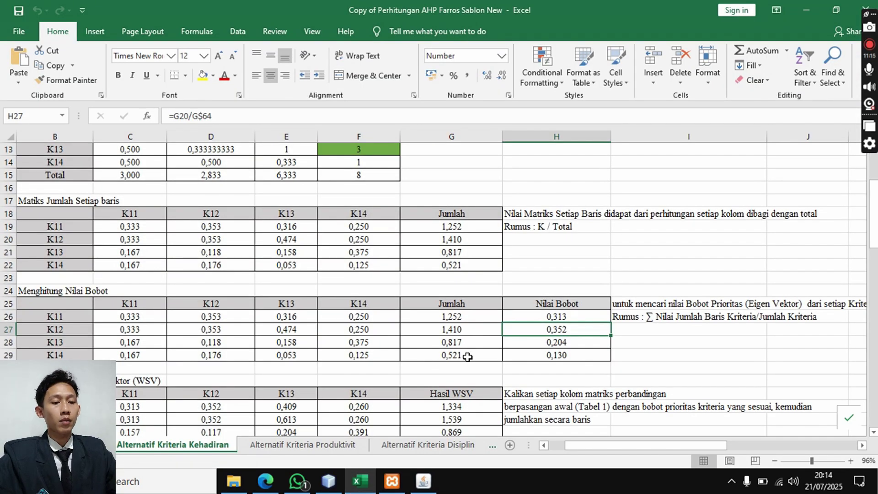
left_click(424, 481)
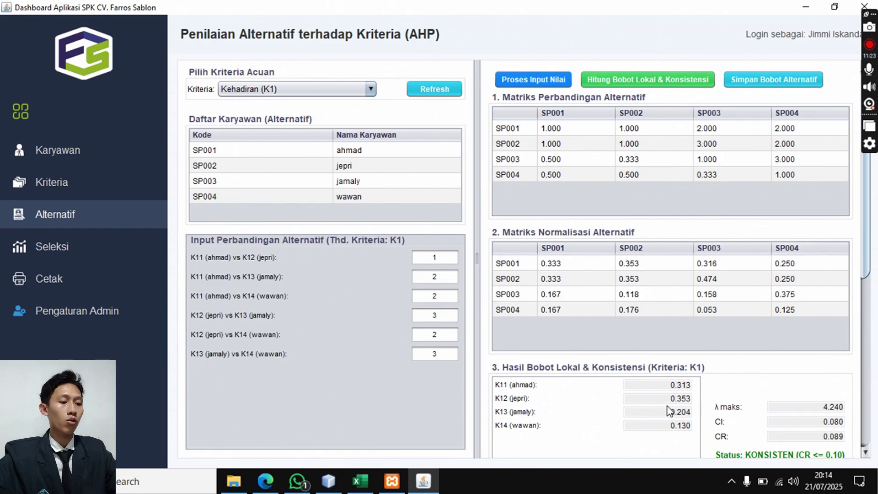
left_click(359, 480)
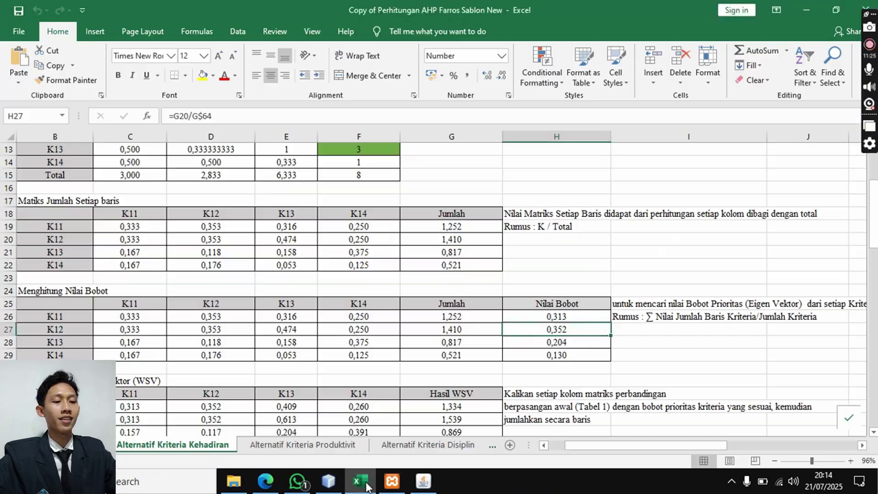
left_click(595, 346)
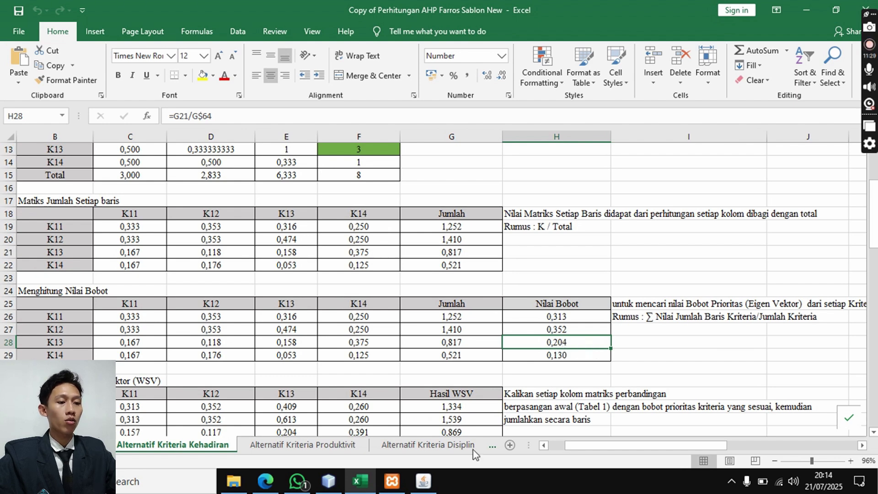
left_click(424, 480)
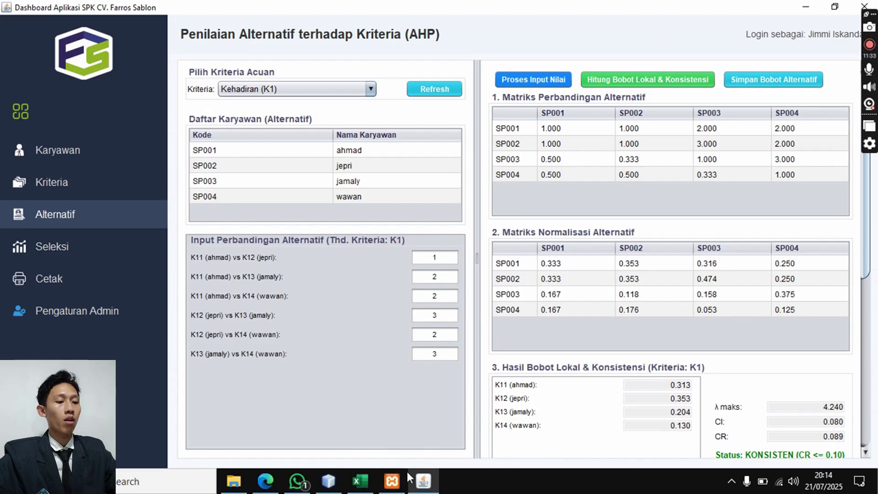
left_click(360, 481)
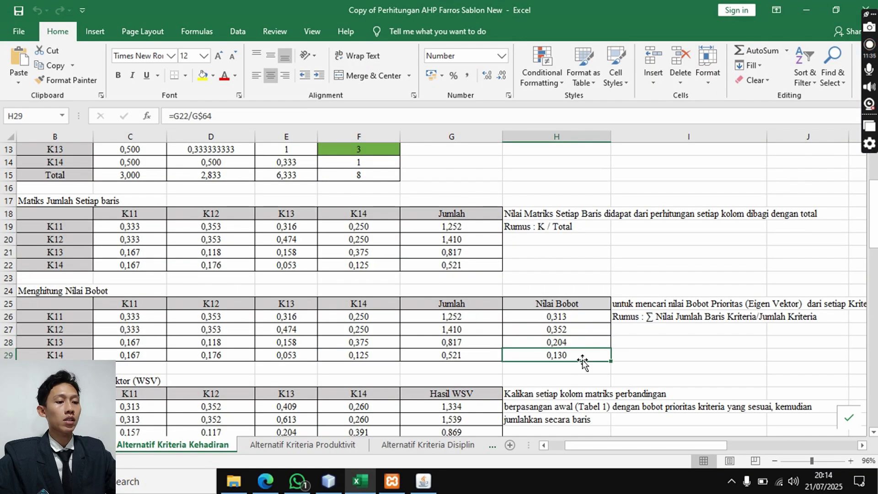
left_click(423, 480)
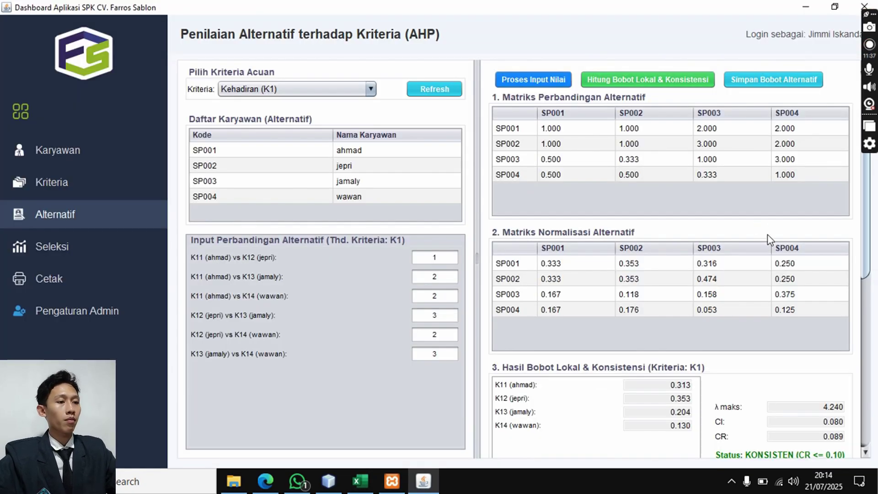
- Save the Kehadiran alternative weights with Simpan Bobot Alternatif
left_click(744, 82)
left_click(641, 289)
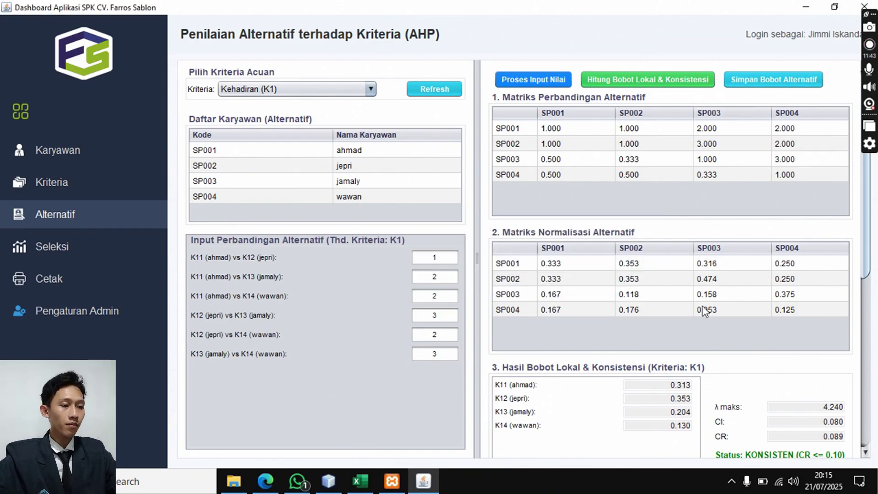
left_click(349, 86)
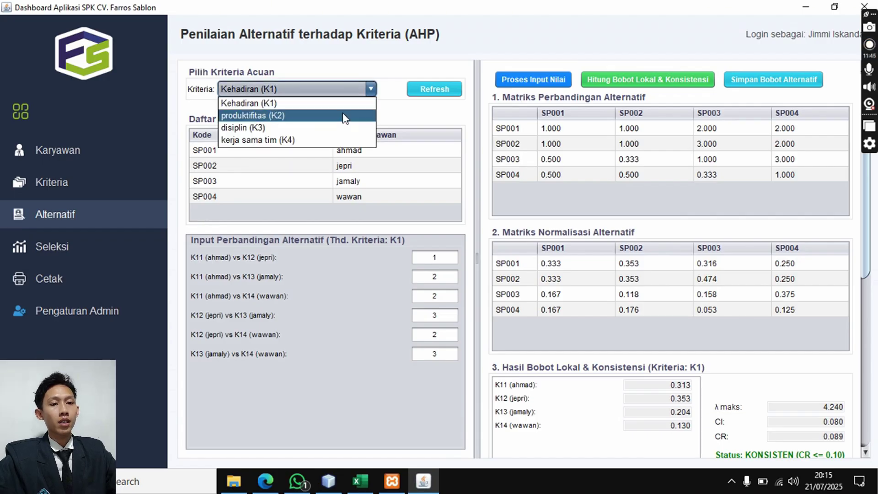
- Switch the criterion to produktifitas (K2) and view Excel's productivity sheet
left_click(345, 117)
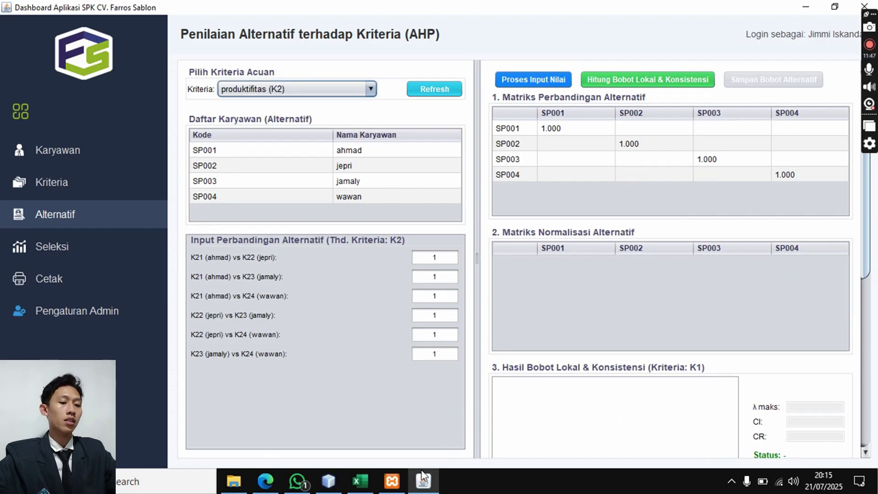
left_click(360, 480)
left_click(320, 445)
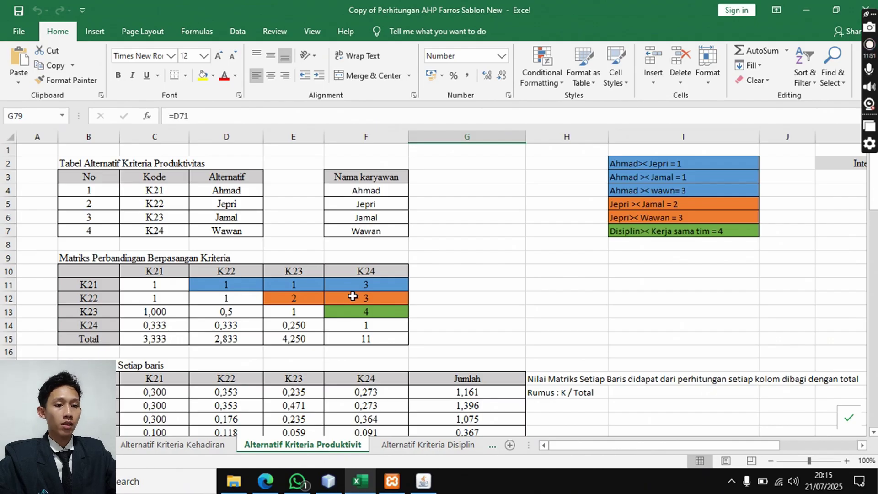
left_click(422, 481)
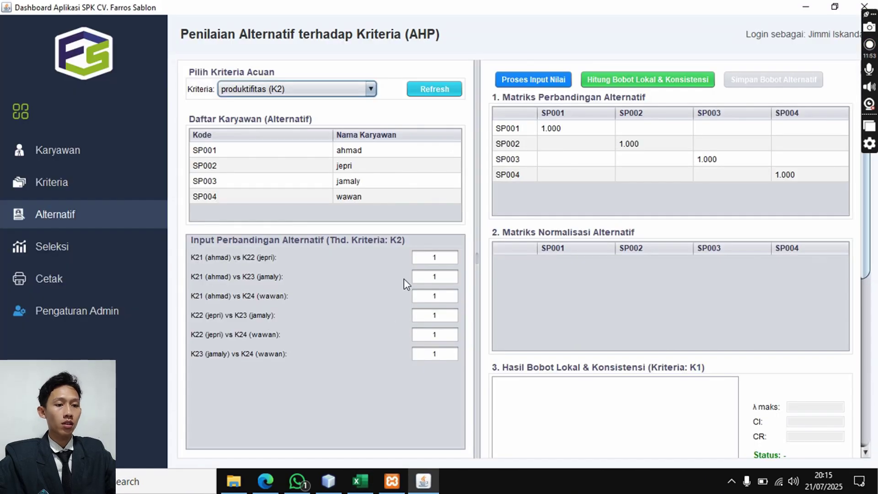
- Enter the produktifitas employee comparisons 1, 1, 3, 2, 3, 4
left_click(442, 296)
type("3")
left_click(369, 483)
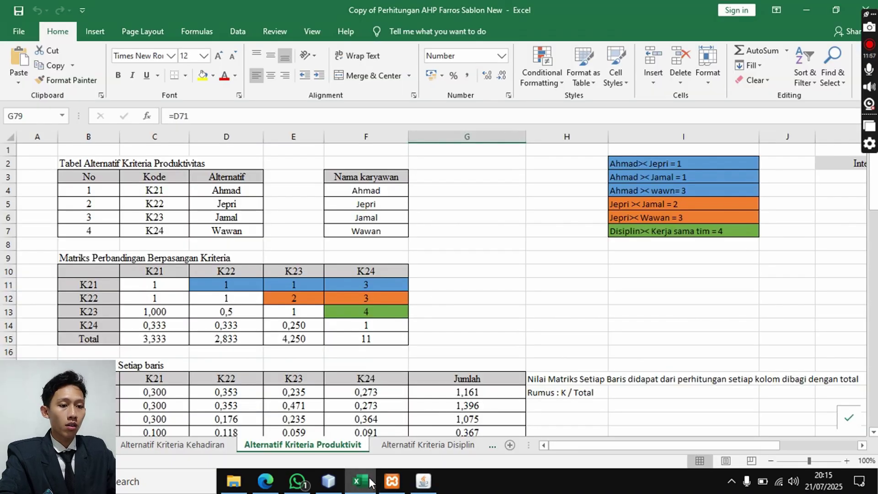
left_click(370, 481)
left_click(432, 315)
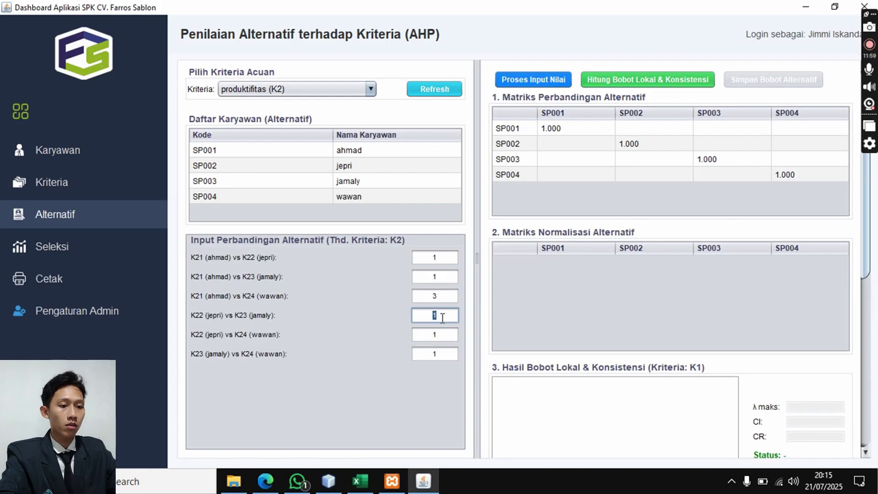
type("2")
left_click(432, 336)
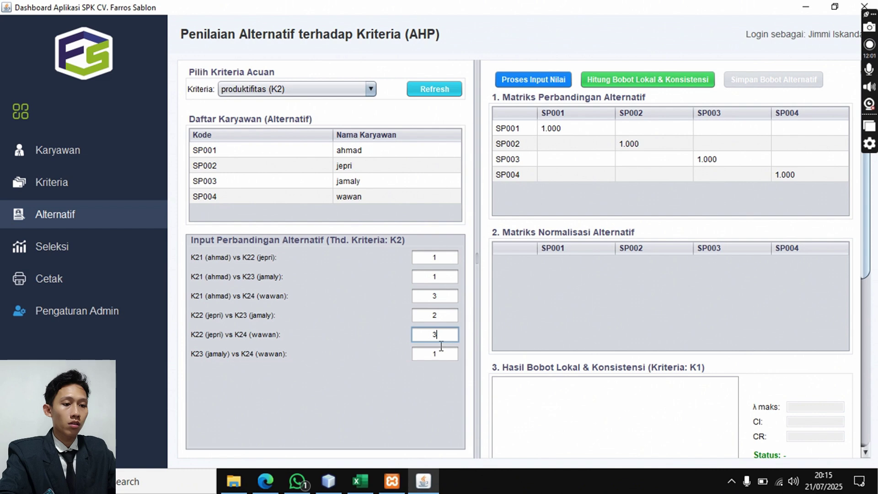
left_click(434, 350)
type("4")
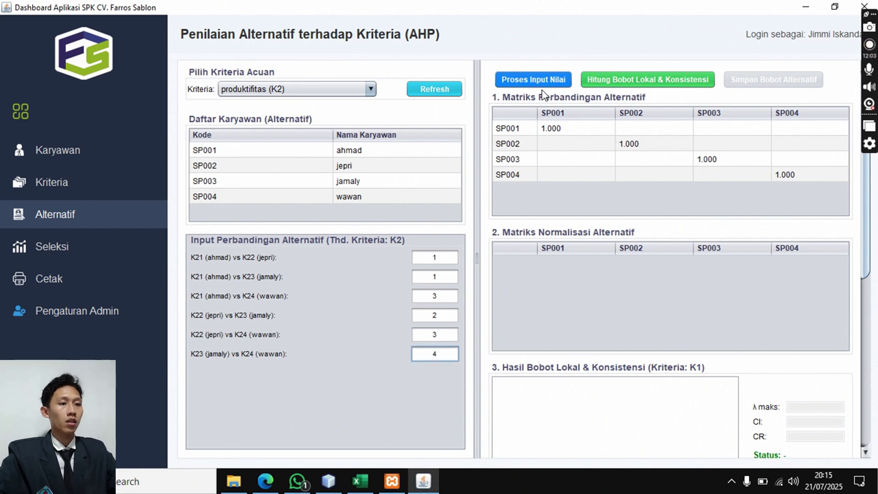
- Compute and save K2 weights 0.290, 0.349, 0.269, 0.092 (CR 0.036), then select disiplin (K3)
left_click(543, 85)
left_click(618, 289)
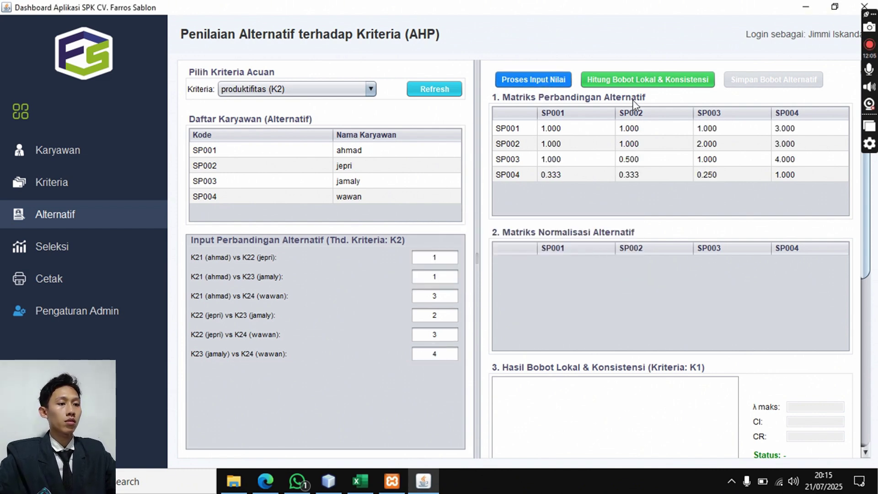
left_click(639, 80)
left_click(798, 80)
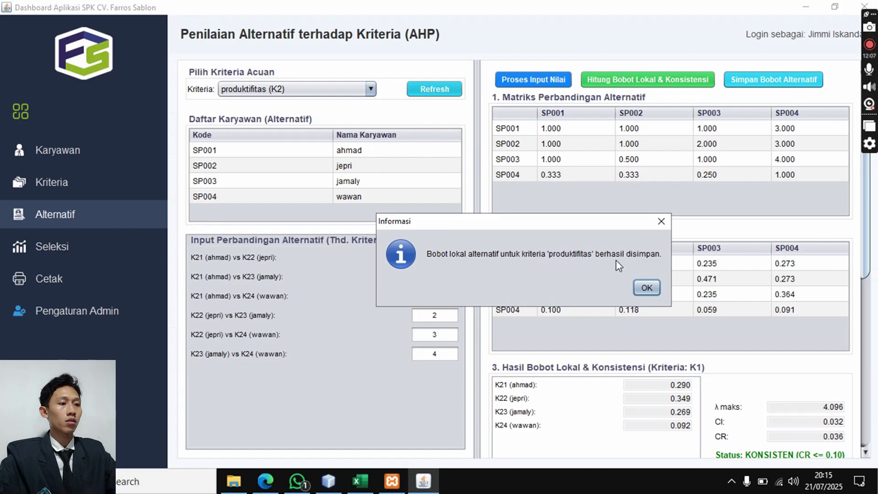
left_click(647, 287)
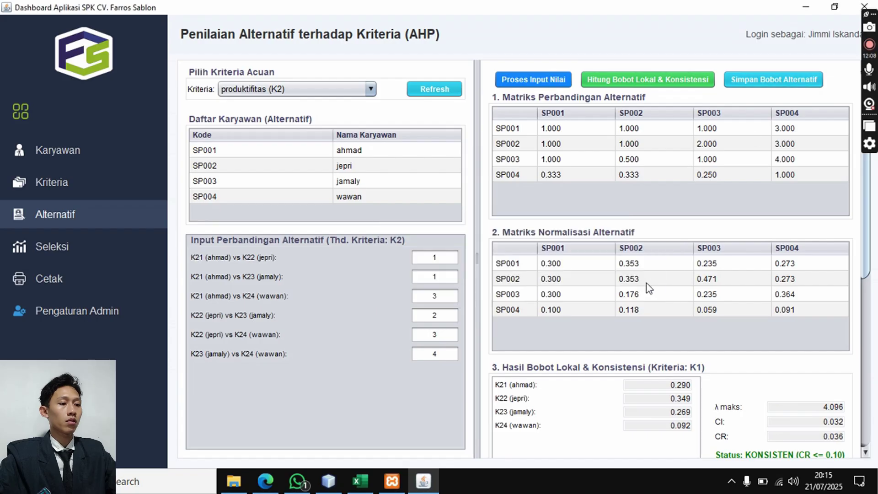
left_click(370, 89)
left_click(355, 128)
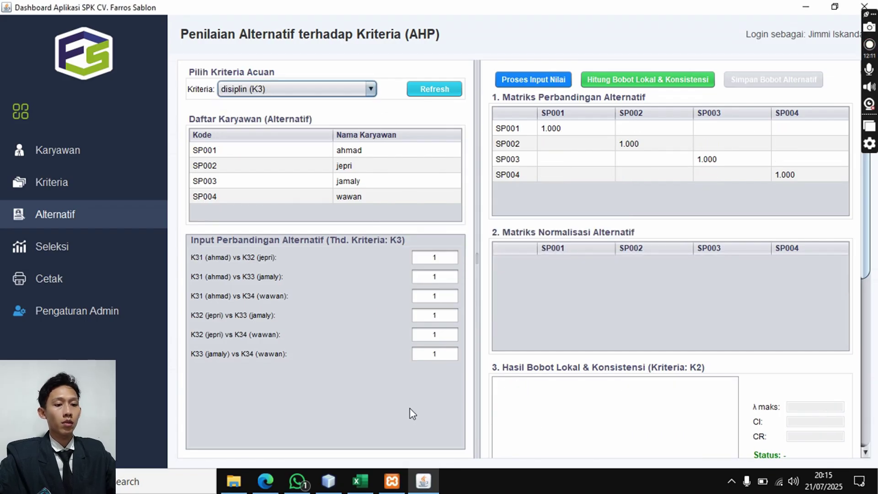
- Check Excel's Disiplin sheet and enter 2 (ahmad–wawan) and 3 (jamaly–wawan)
left_click(361, 482)
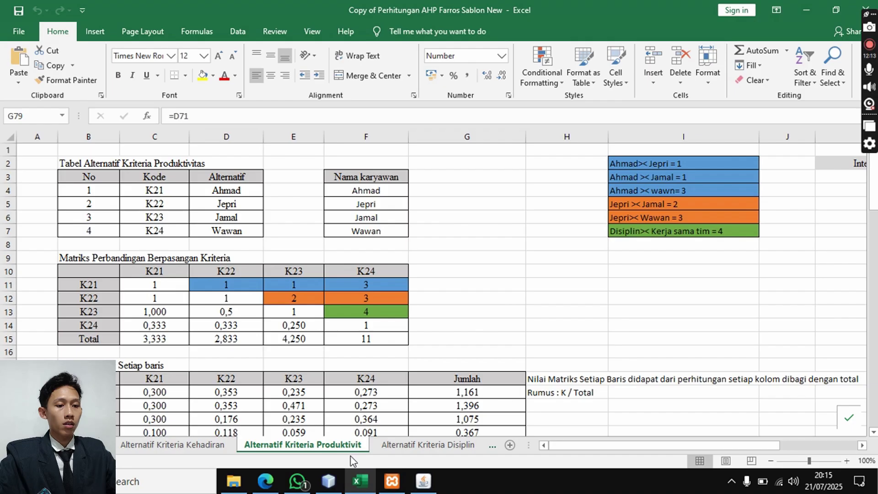
left_click(406, 445)
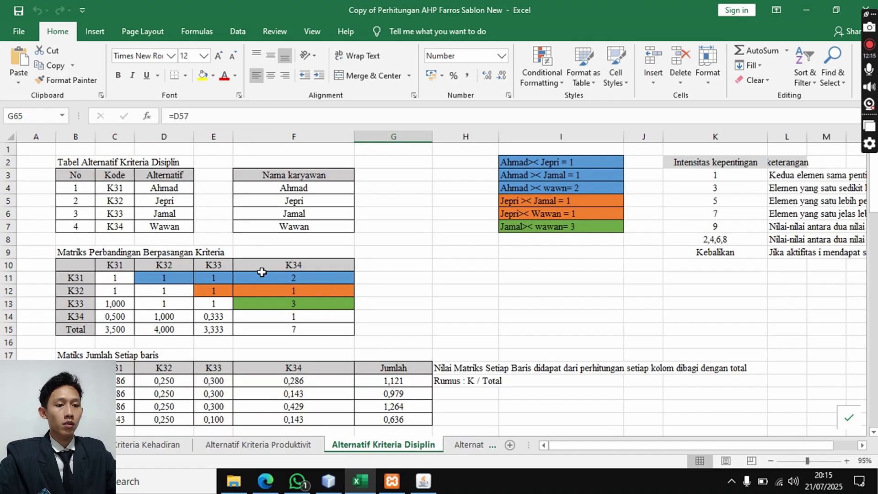
left_click(417, 487)
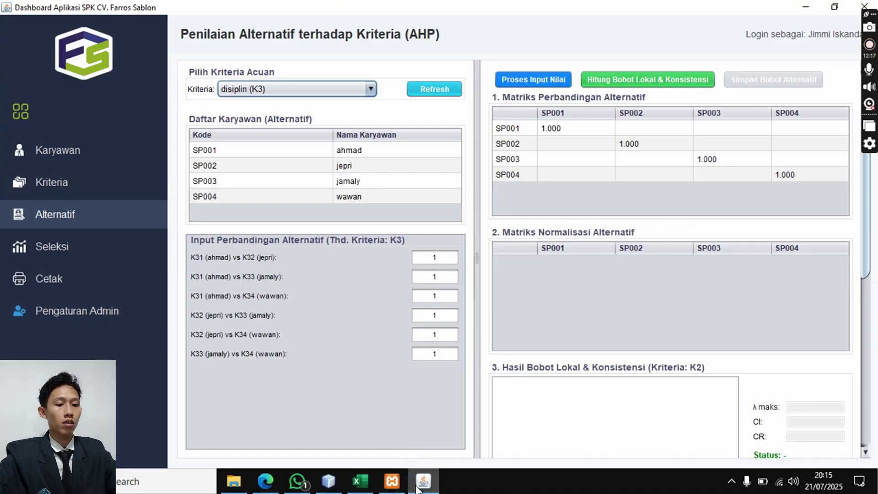
double_click(431, 298)
type("2")
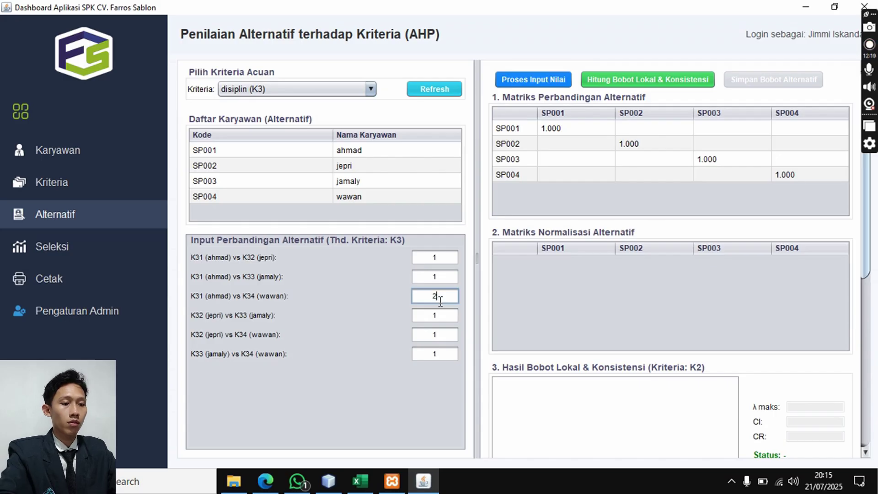
double_click(434, 351)
type("3")
- Compute and save disiplin weights 0.280, 0.245, 0.316, 0.159 with CR 0.044
left_click(539, 85)
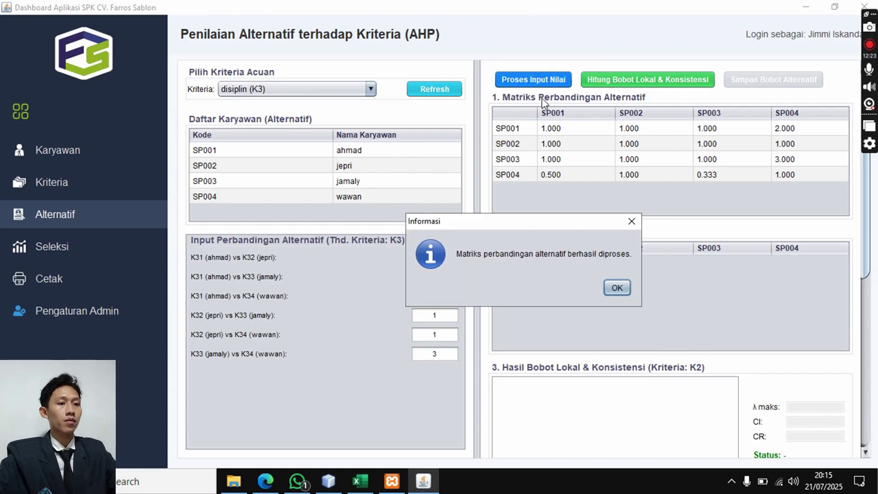
left_click(615, 292)
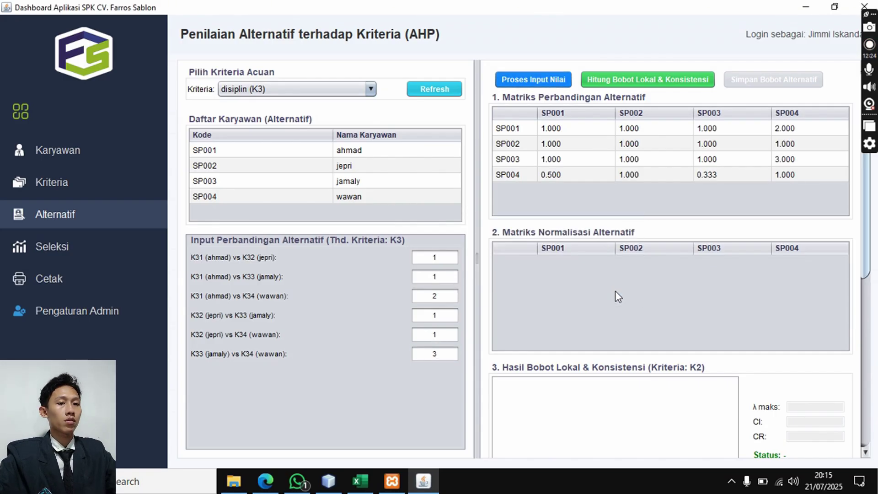
left_click(648, 79)
left_click(763, 85)
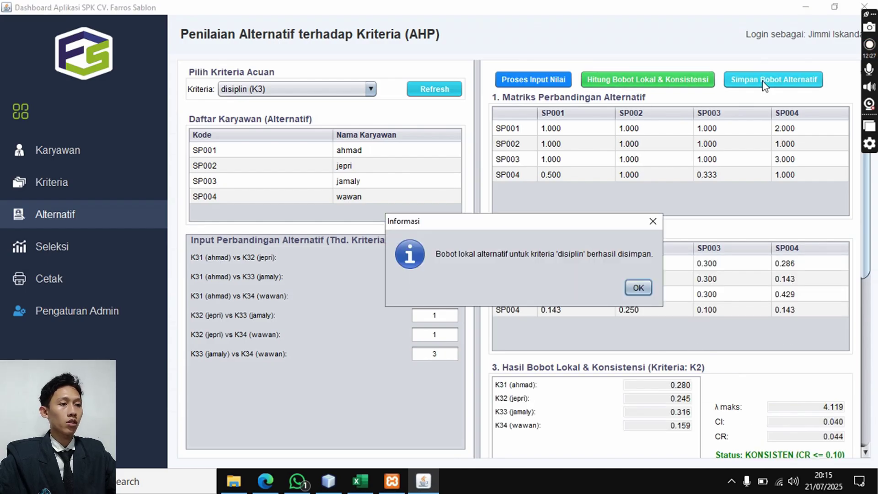
left_click(628, 295)
- Switch to kerja sama tim (K4) and view Excel's Alternatif Kriteria Kerja sama sheet
left_click(272, 87)
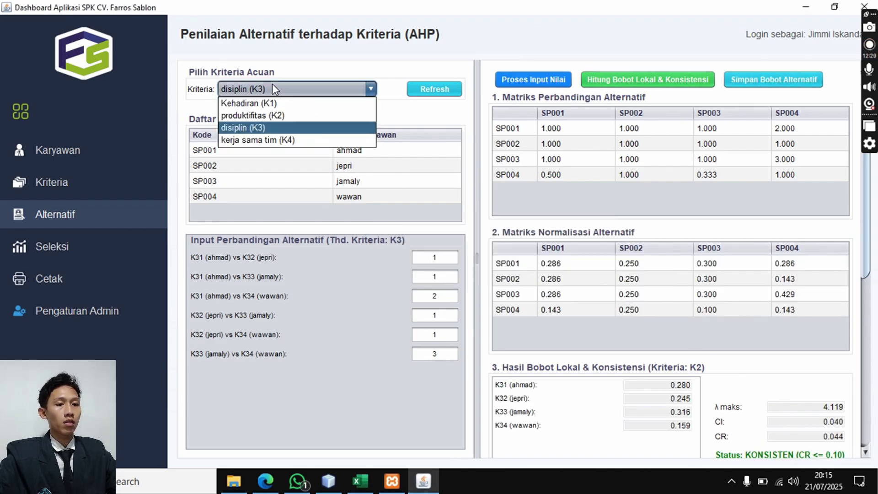
left_click(277, 143)
left_click(360, 480)
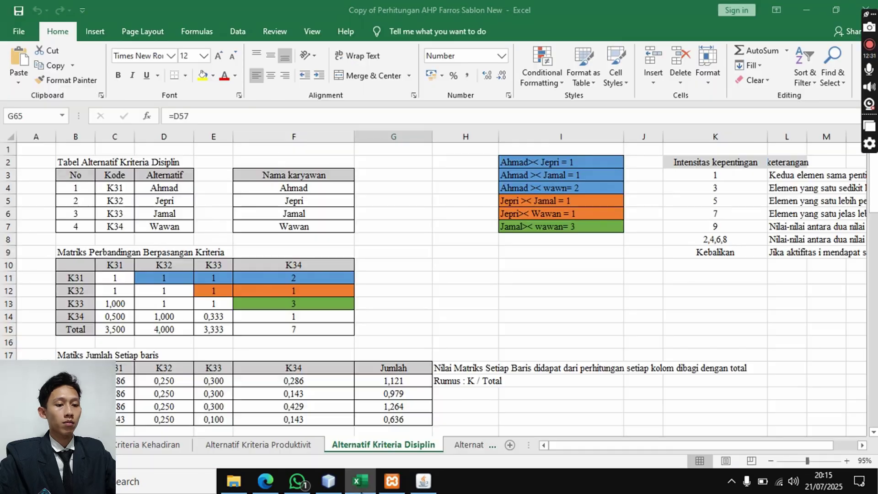
left_click(455, 448)
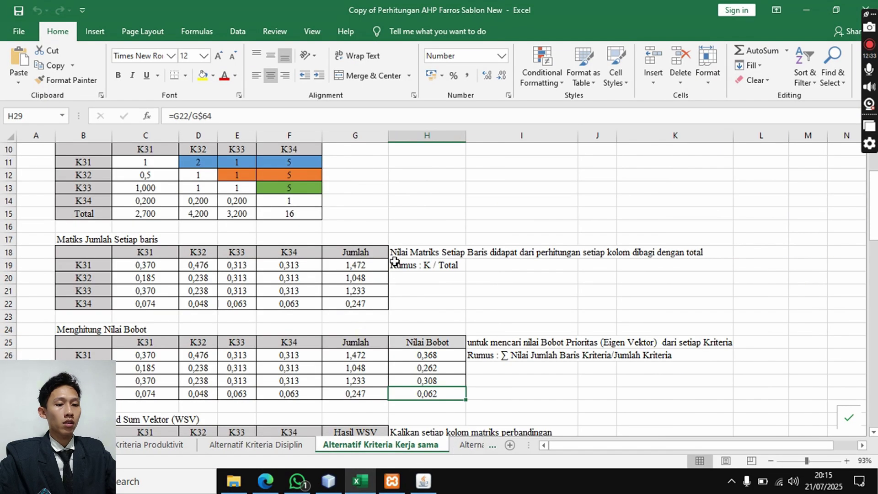
left_click(414, 489)
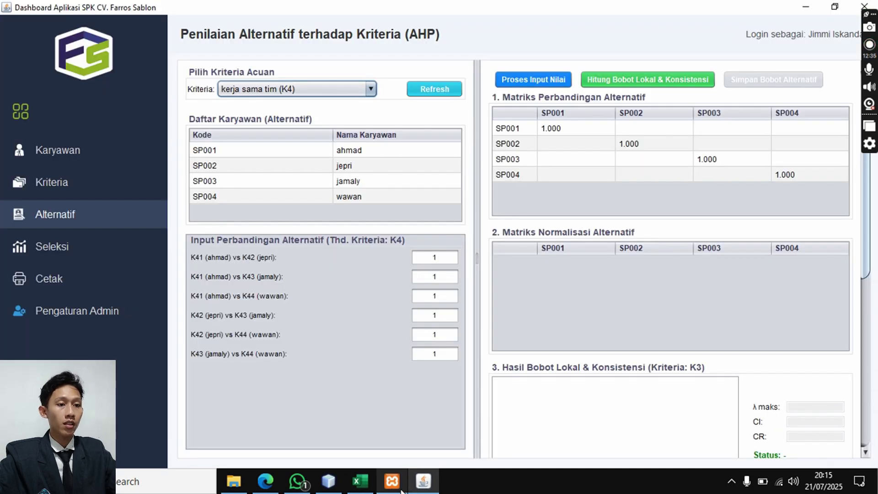
- Enter the kerja sama tim comparisons 2, 1, 5, 1, 5, 5
left_click(370, 487)
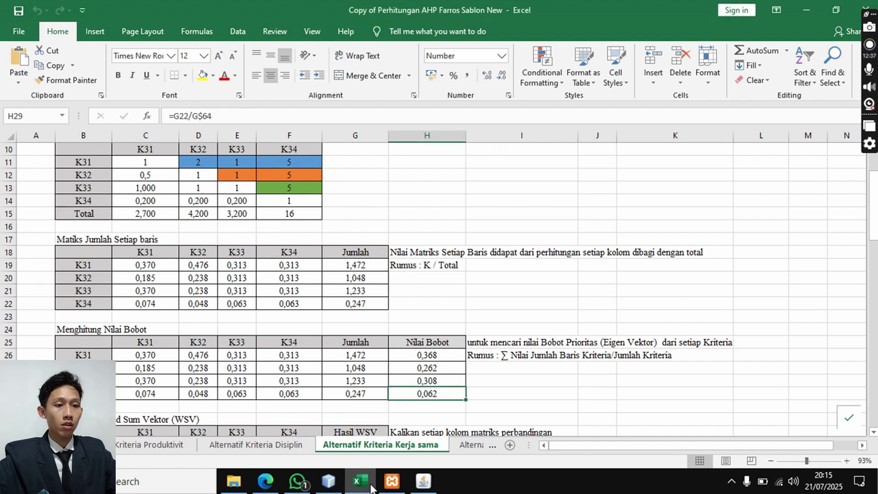
left_click(423, 481)
double_click(446, 257)
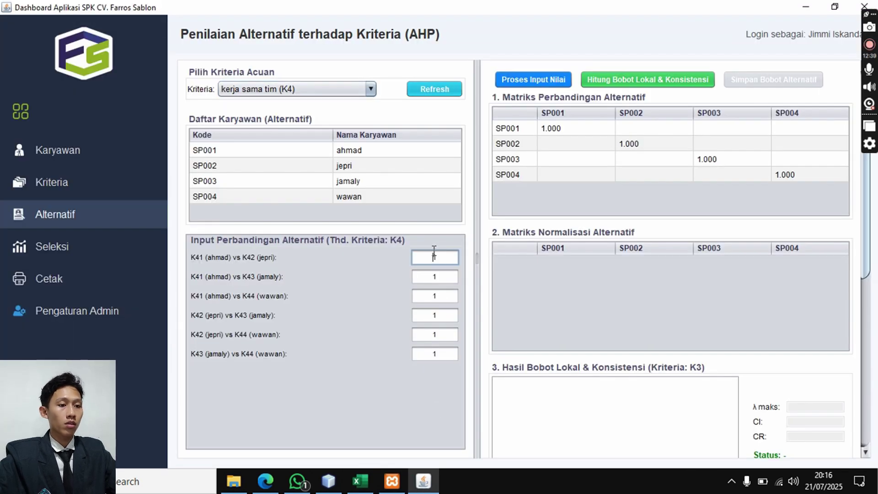
type("2")
double_click(453, 293)
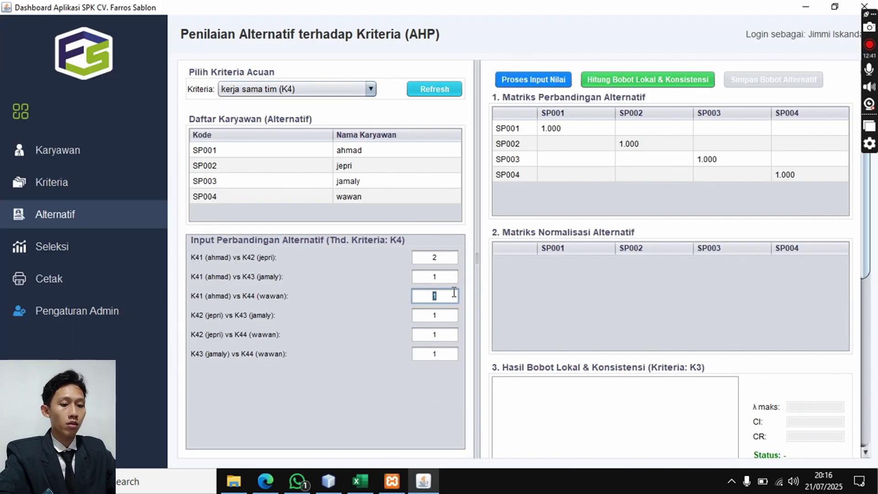
double_click(435, 334)
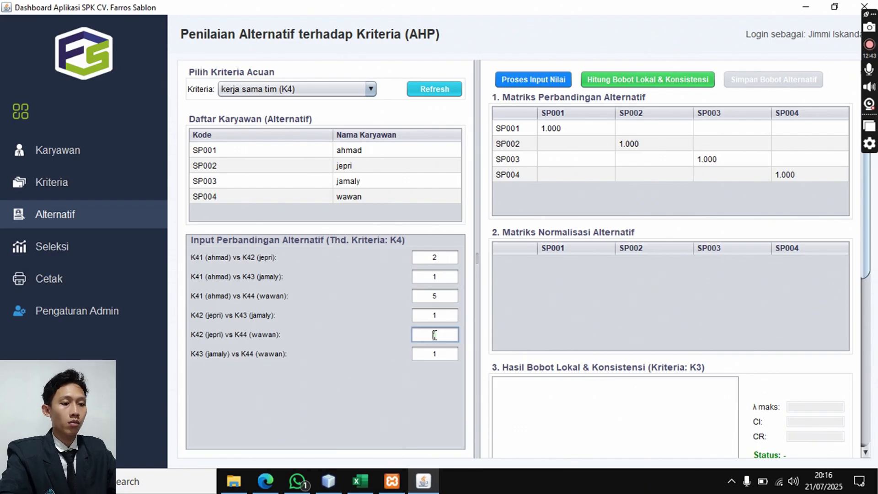
double_click(448, 354)
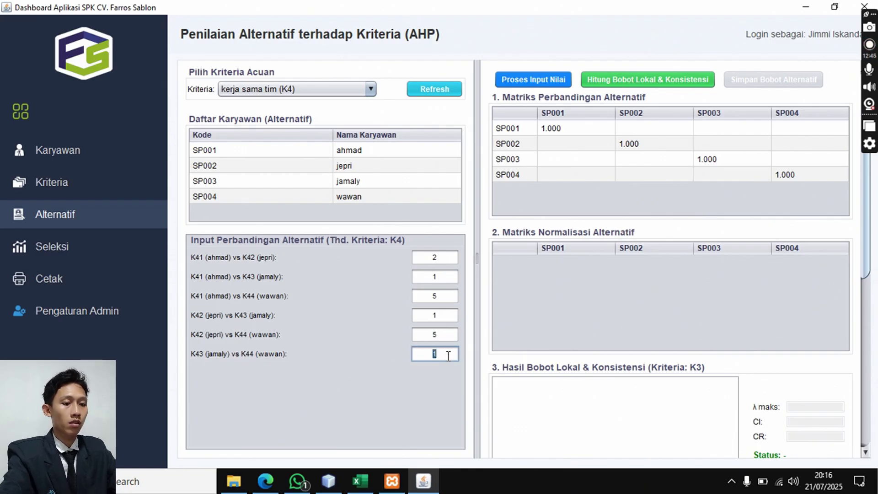
type("5")
- Compute and save K4 weights 0.368, 0.262, 0.308, 0.062 with CR 0.022
left_click(535, 80)
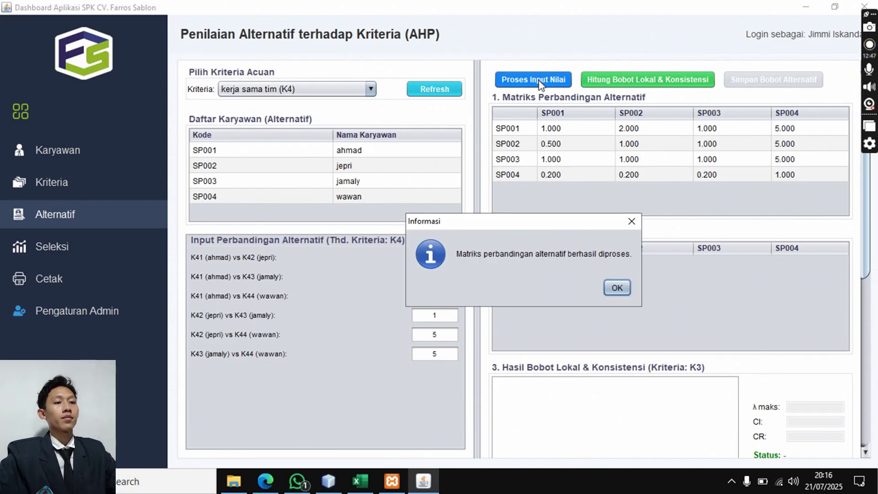
left_click(614, 287)
left_click(619, 86)
left_click(752, 86)
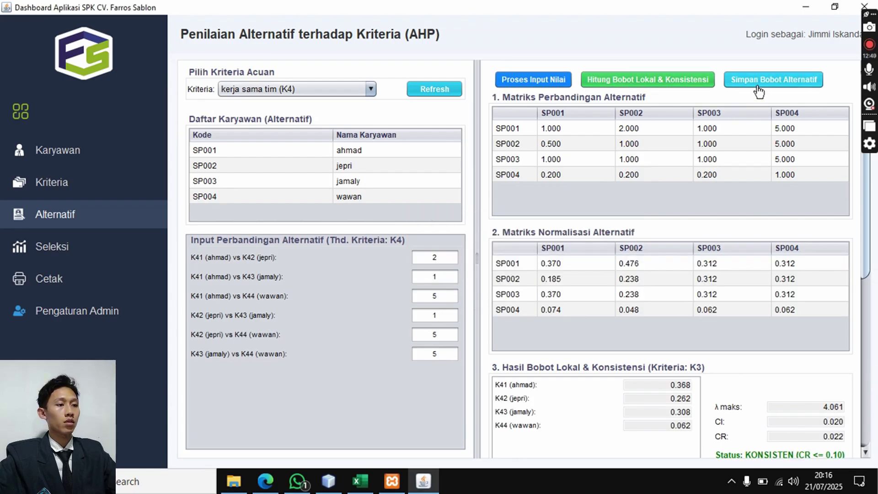
left_click(652, 288)
- Cycle the Kriteria dropdown through K1, K2 and K3 back to kerja sama tim (K4)
left_click(322, 91)
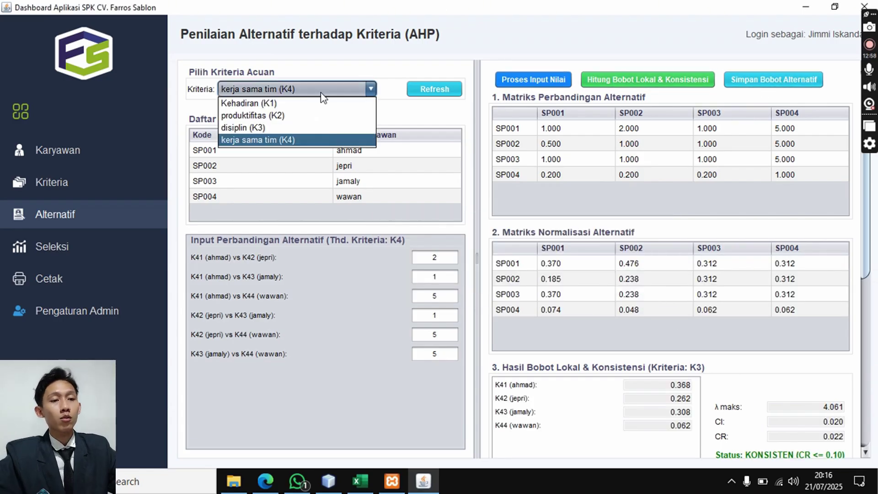
left_click(323, 102)
left_click(325, 93)
left_click(327, 120)
left_click(326, 93)
left_click(323, 127)
left_click(325, 90)
left_click(327, 140)
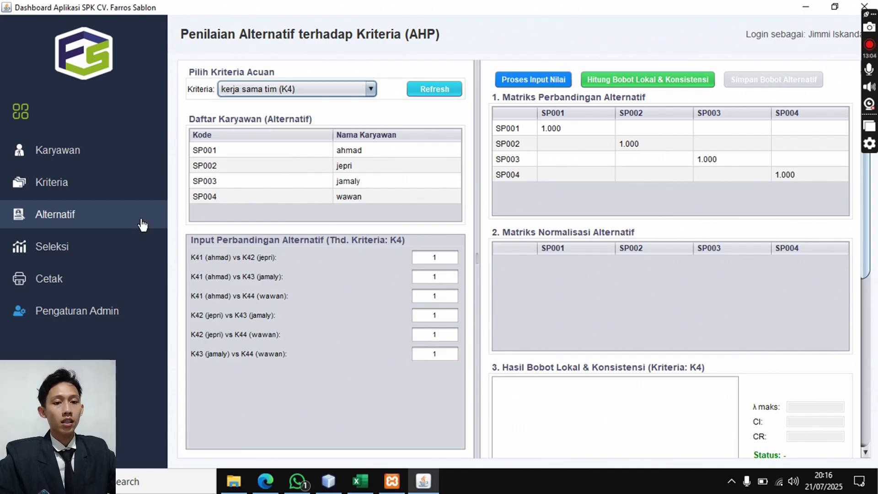
- On the selection page, scroll the Nilai Alternatif table to K4 and run Hitung Proses Seleksi
left_click(115, 261)
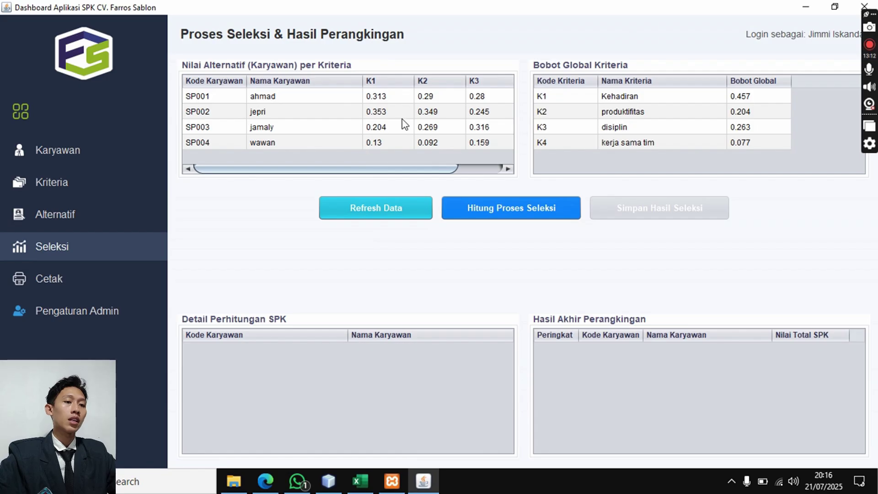
scroll(358, 172, "right", 3)
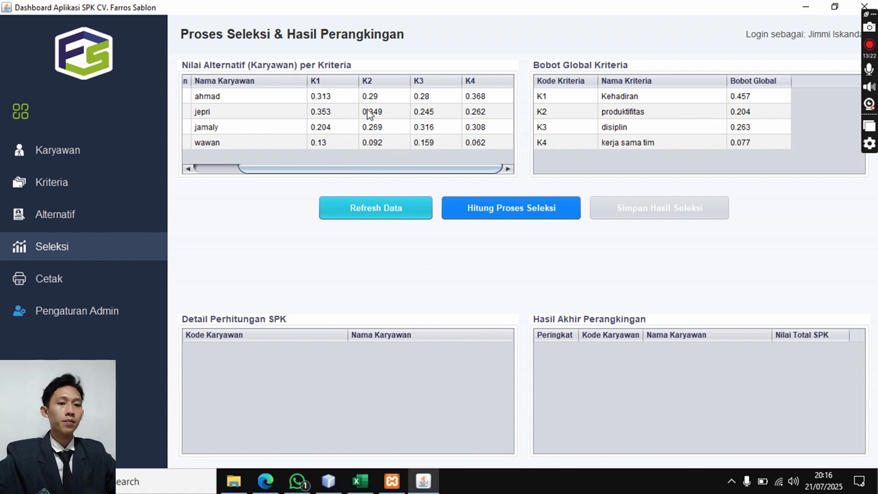
left_click_drag(345, 170, 272, 178)
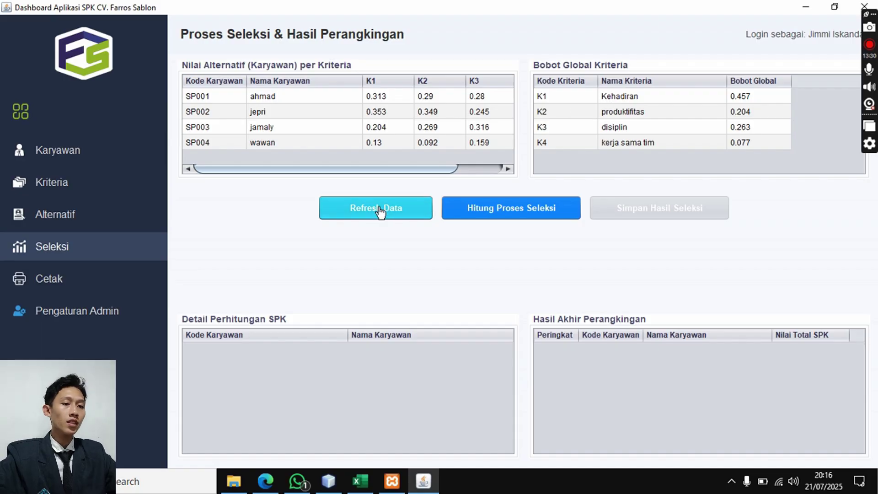
mouse_move(447, 168)
left_mouse_down()
mouse_move(492, 177)
mouse_move(384, 177)
left_mouse_up()
left_click(505, 214)
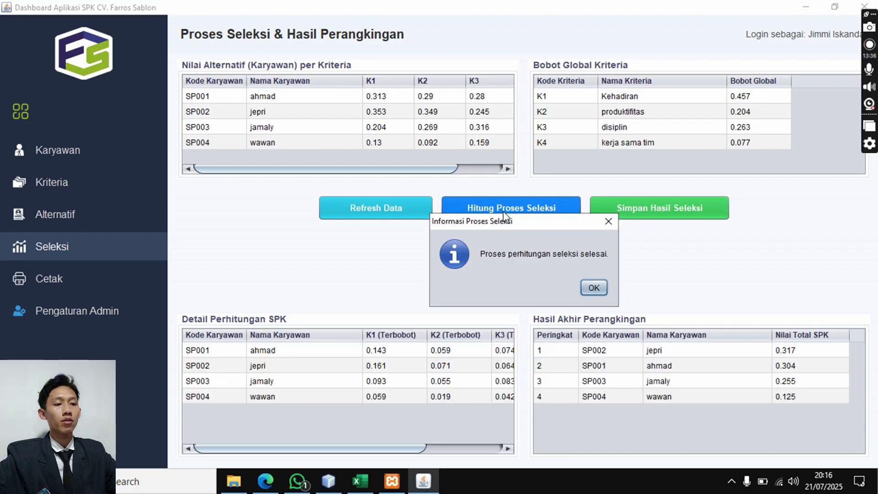
- Dismiss the completion message and inspect ahmad's and wawan's weighted criterion scores in Detail Perhitungan
left_click(592, 288)
left_click_drag(398, 447, 496, 450)
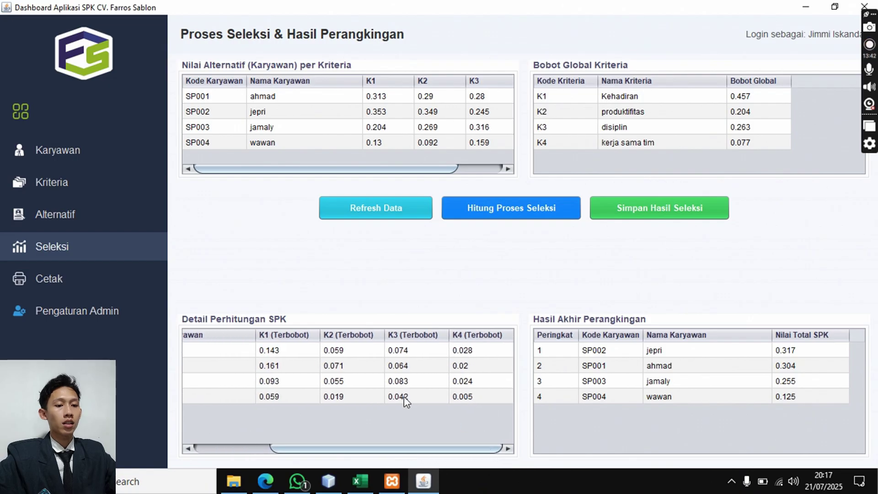
left_click(323, 371)
left_click(322, 355)
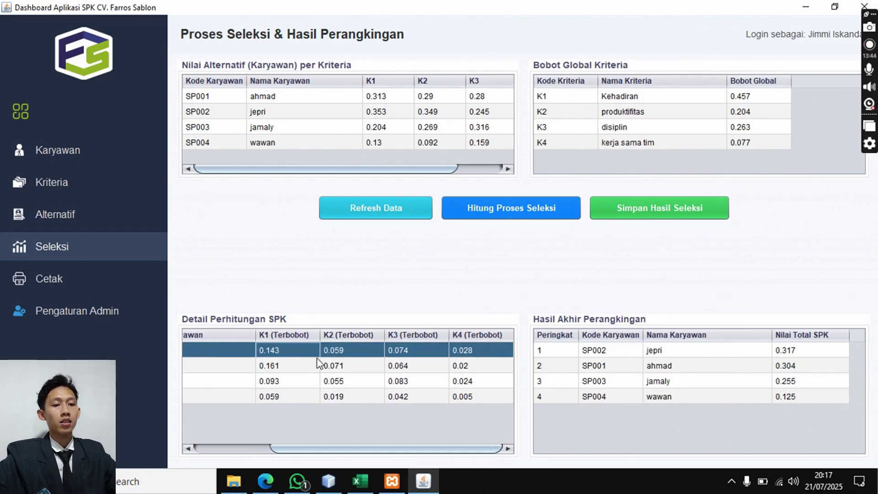
left_click_drag(361, 448, 408, 447)
left_click(273, 399)
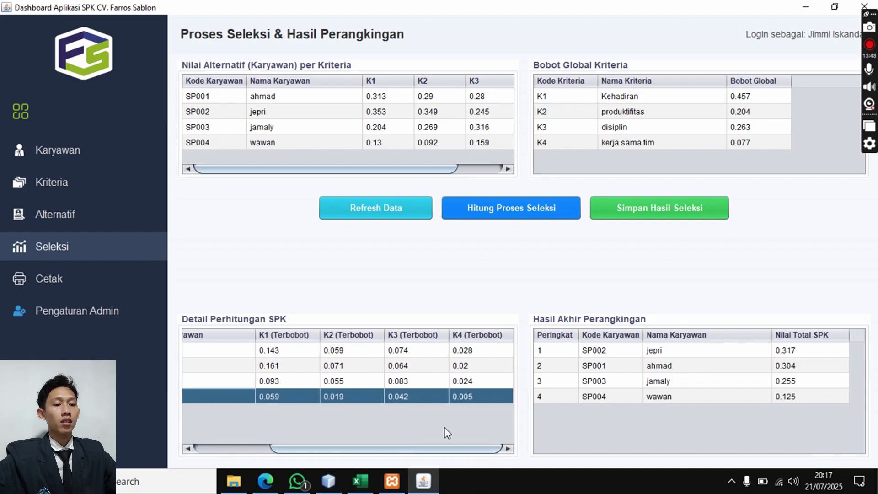
left_click(492, 353)
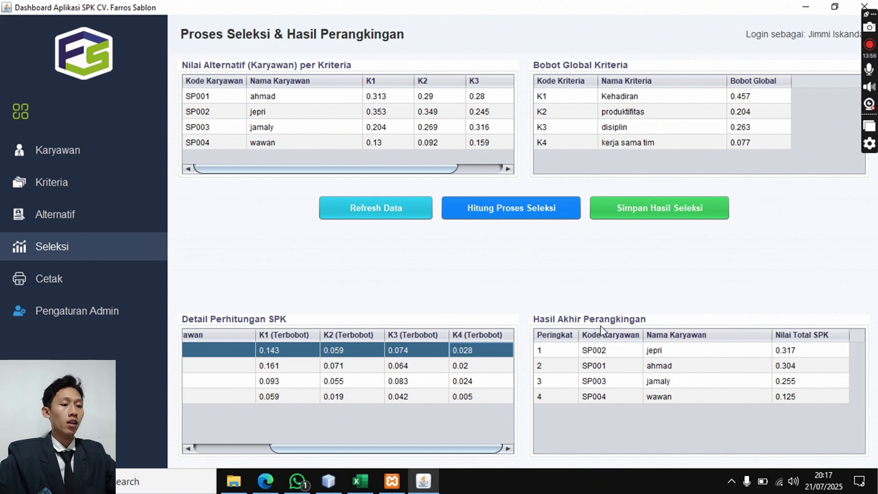
- Go through the Hasil Akhir ranking: jepri first, ahmad second, jamaly third, wawan last
left_click(674, 353)
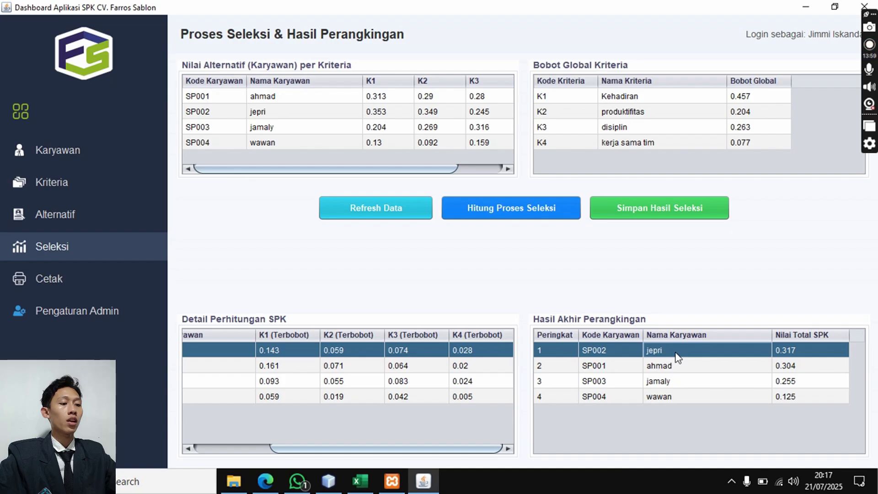
left_click(759, 366)
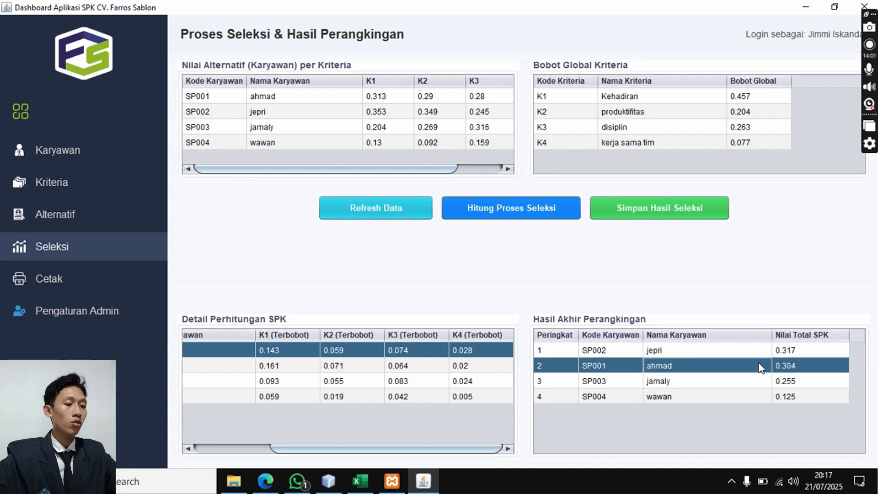
left_click(757, 387)
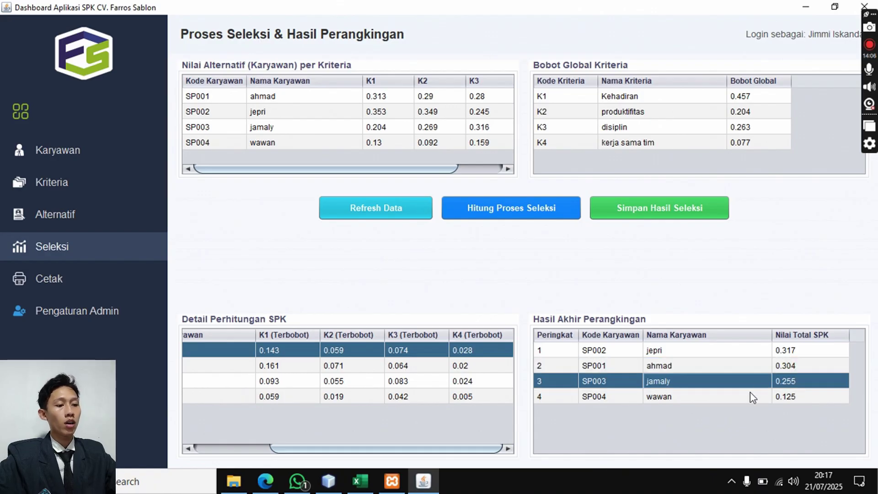
left_click(749, 393)
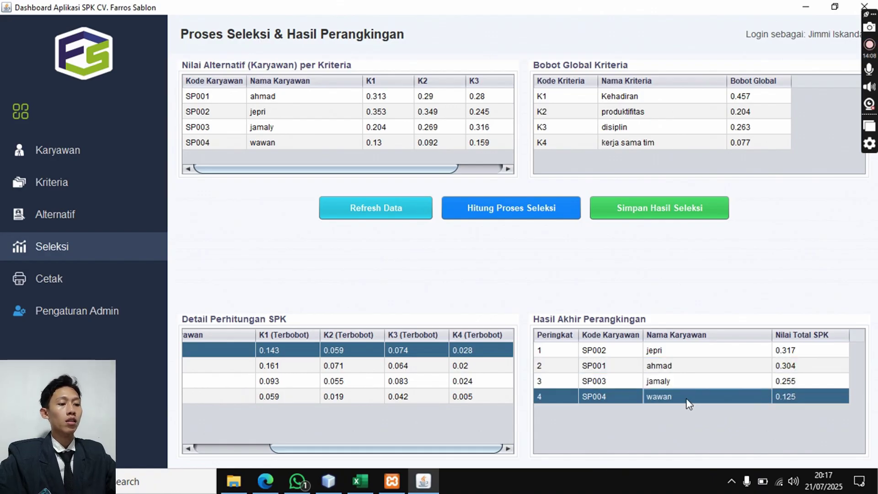
- Open the Alternatif X Global sheet in Excel and check the global scores in C23 and D24
left_click(360, 480)
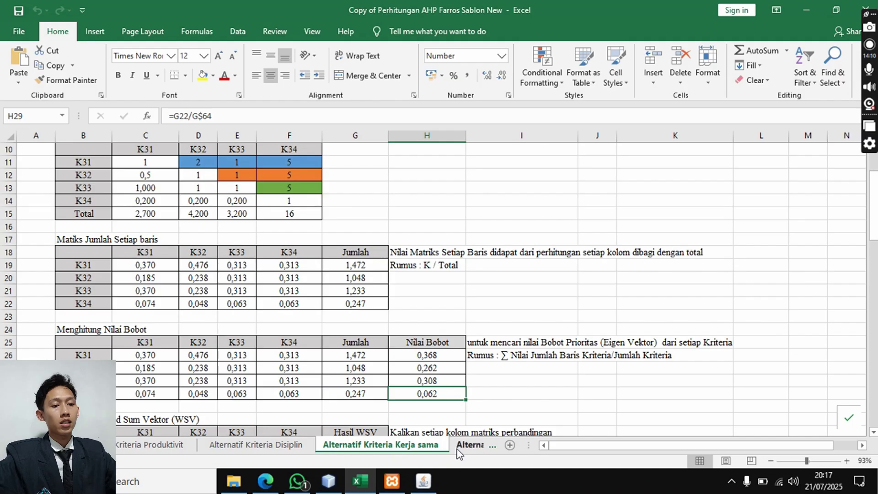
left_click(362, 444)
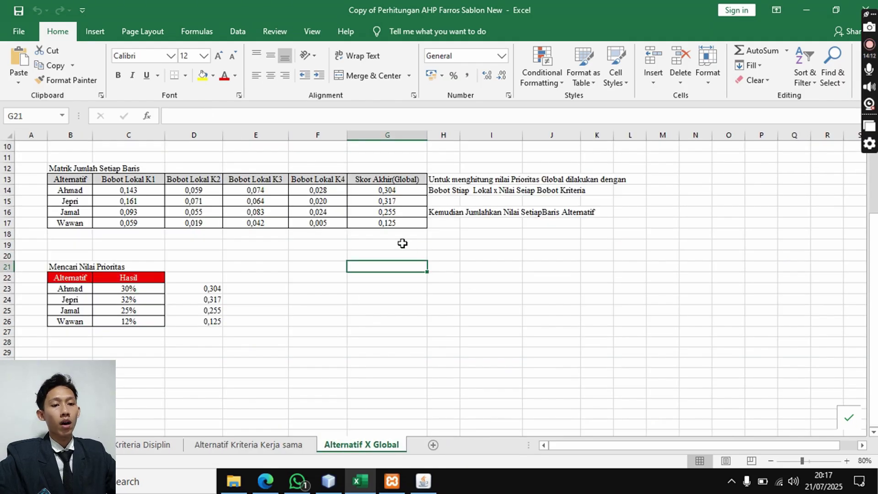
left_click(136, 287)
left_click(136, 298)
left_click(192, 302)
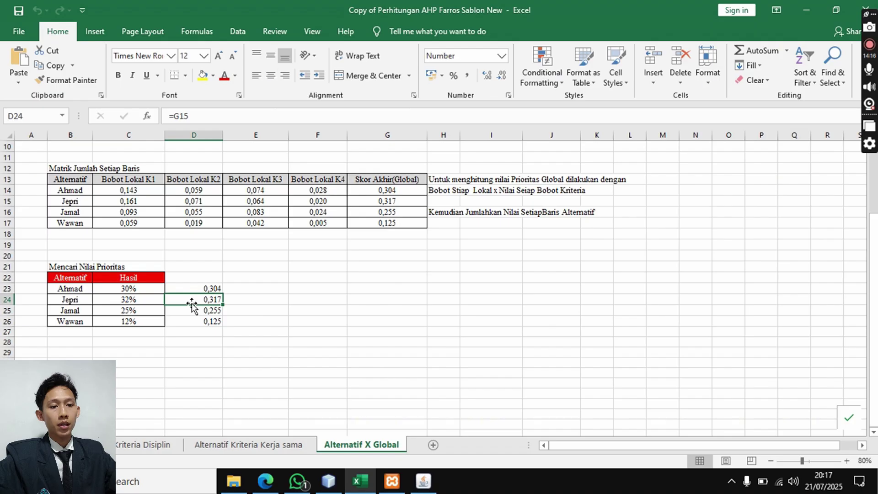
- Compare jepri's and ahmad's Excel global scores with their SPK ranking totals
left_click(423, 480)
left_click(794, 354)
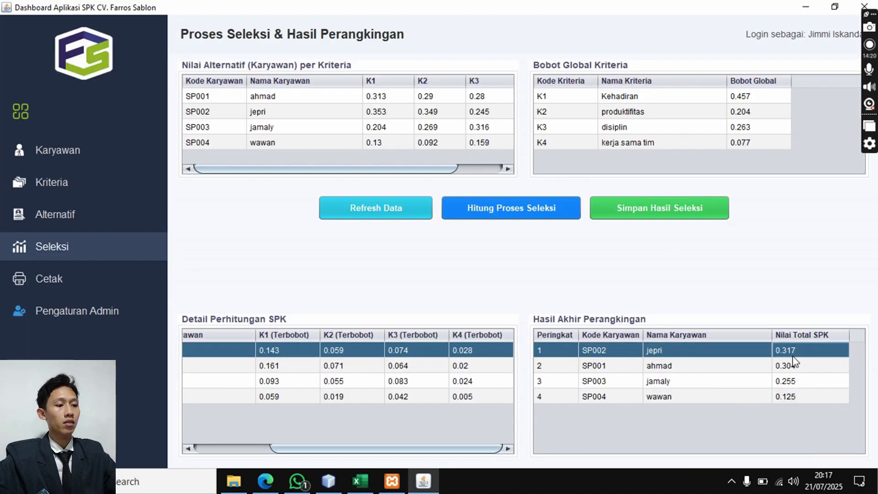
left_click(359, 481)
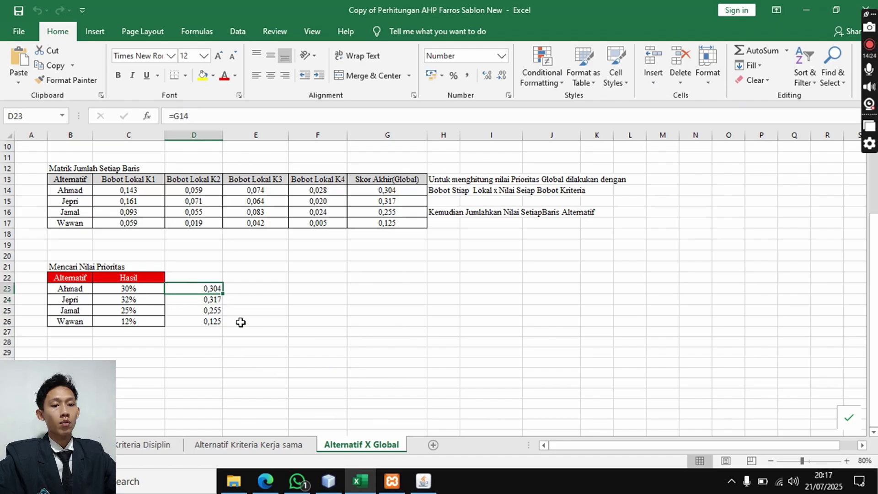
left_click(423, 480)
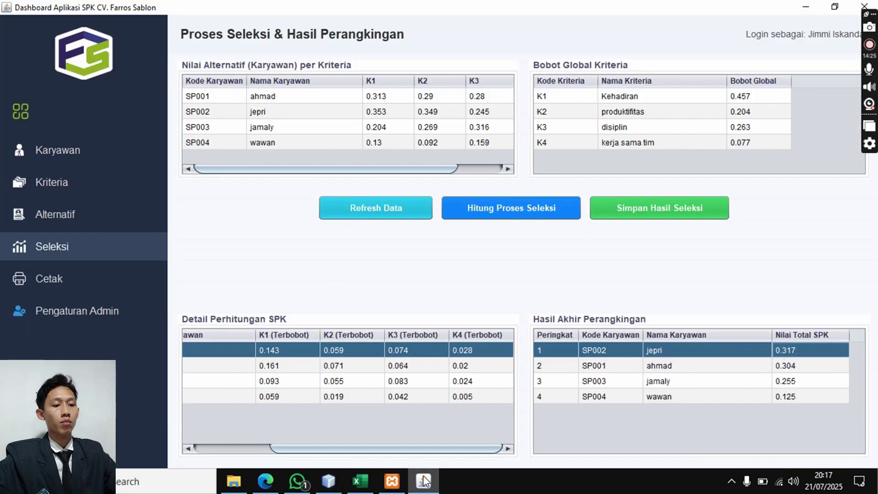
left_click(708, 367)
left_click(360, 480)
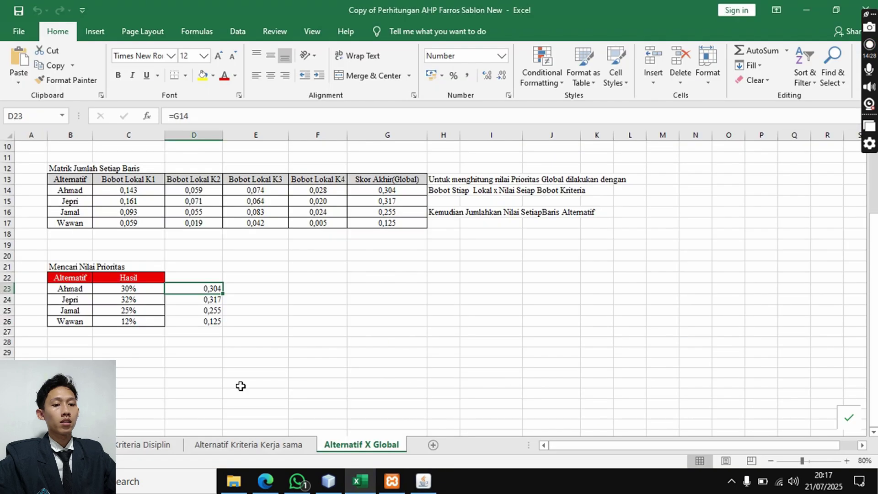
- Compare jamaly's D25 global score and wawan's score with the SPK ranking totals
left_click(202, 311)
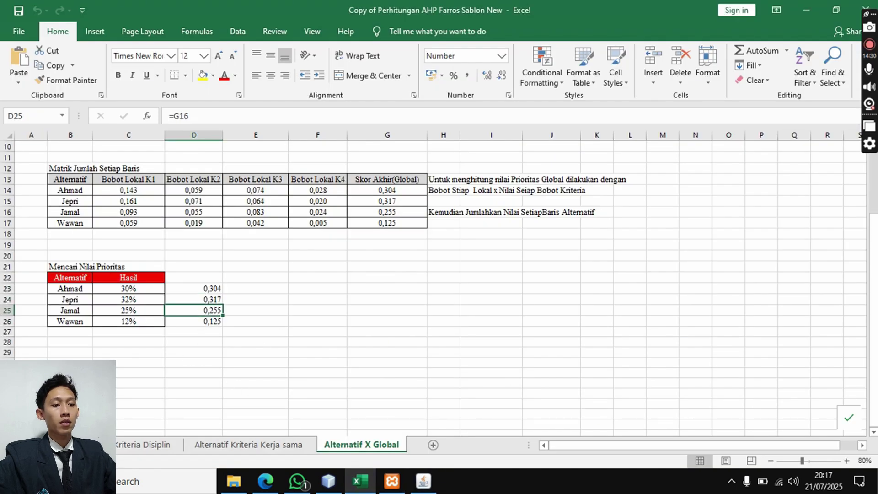
left_click(423, 480)
left_click(696, 382)
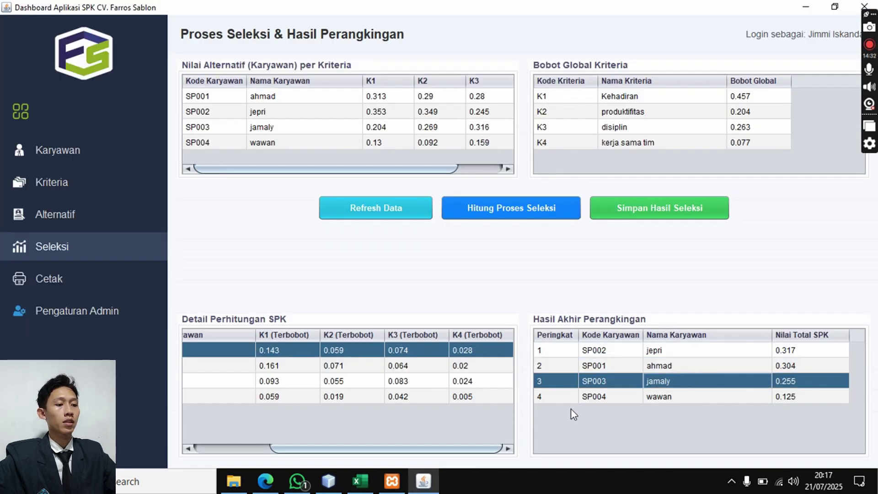
left_click(359, 480)
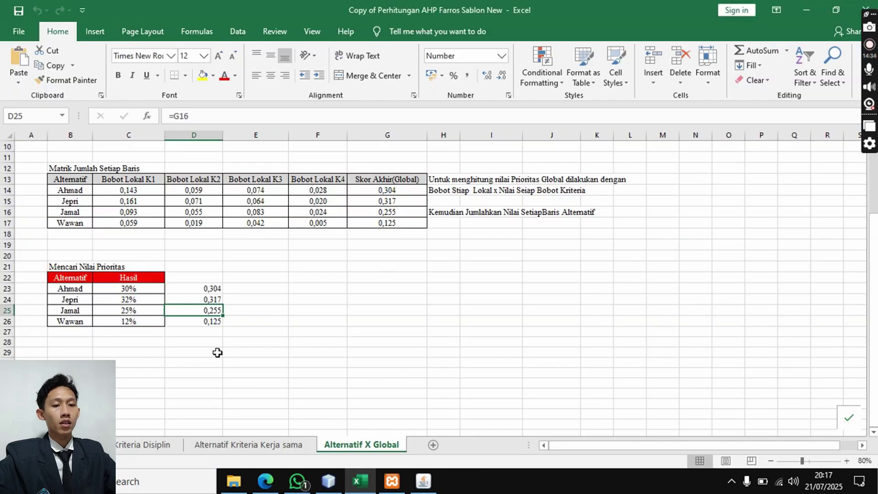
left_click(195, 332)
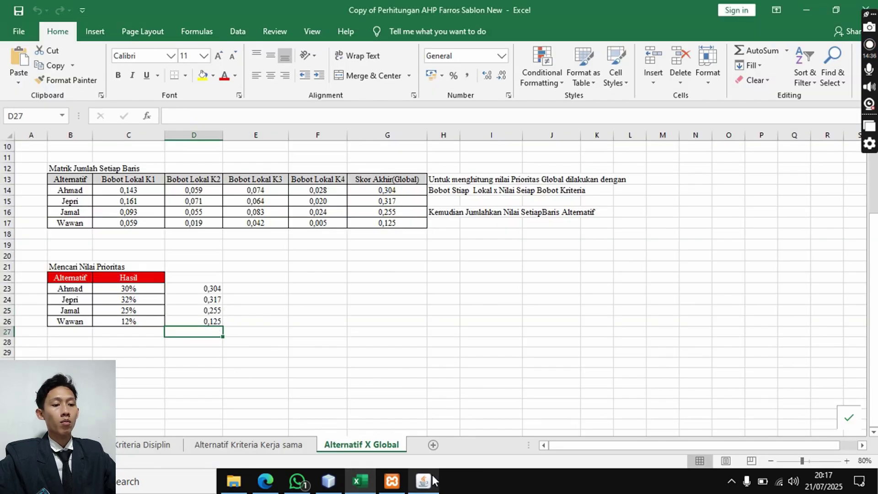
left_click(424, 480)
left_click(658, 396)
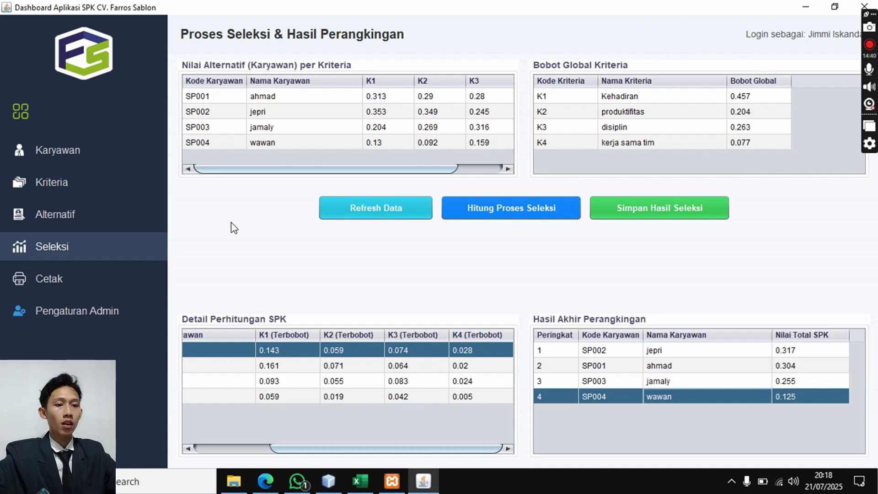
- Save the ranking results to the database and go to the Cetak Laporan page
left_click(653, 213)
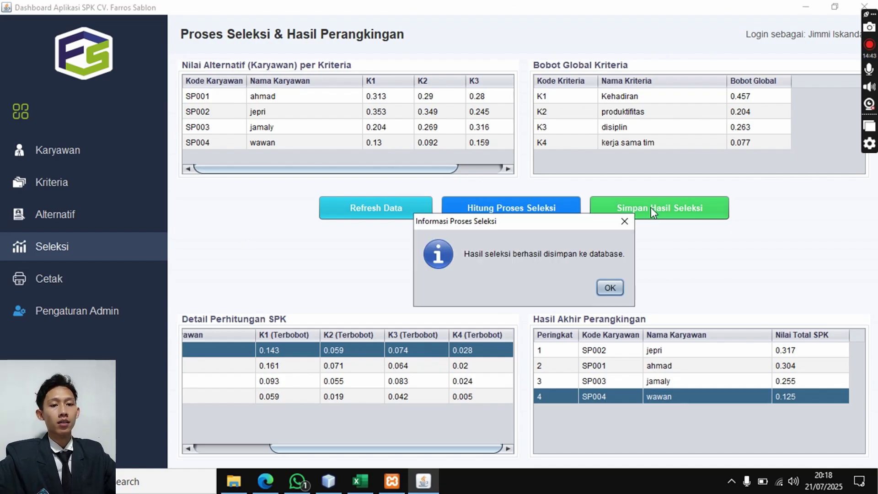
left_click(615, 289)
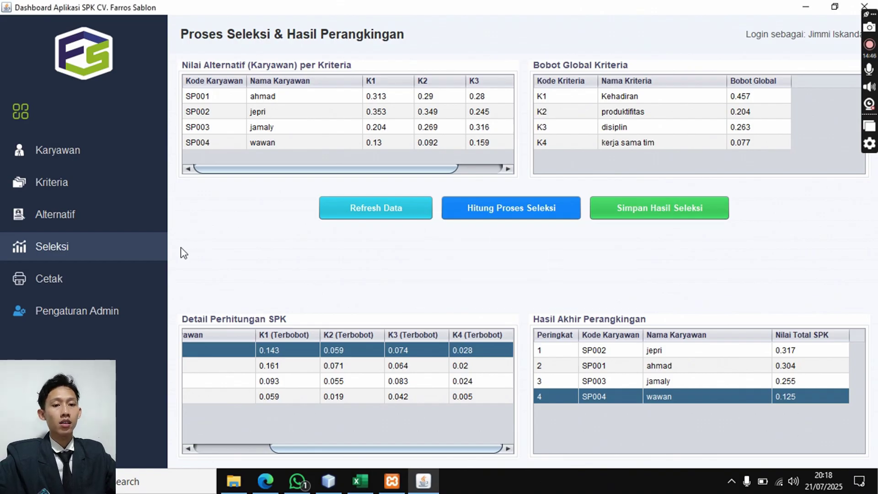
left_click(140, 282)
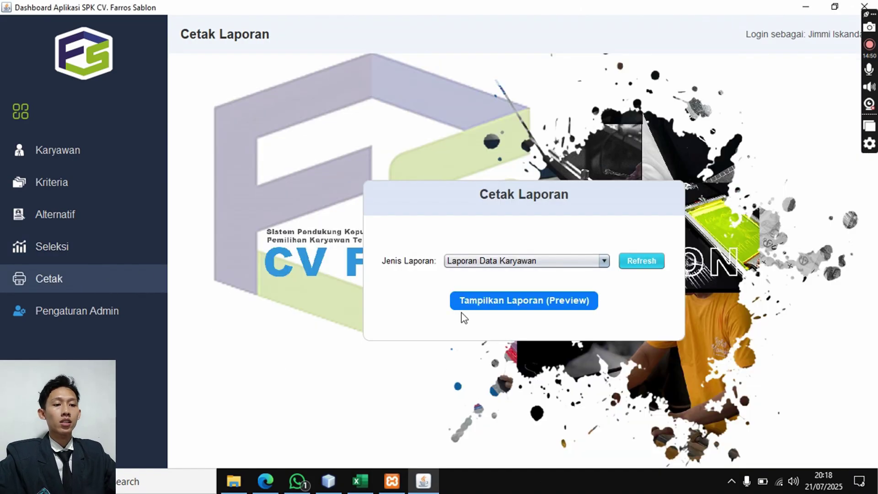
- Keep Laporan Data Karyawan as the report type and preview it
left_click(483, 262)
left_click(484, 262)
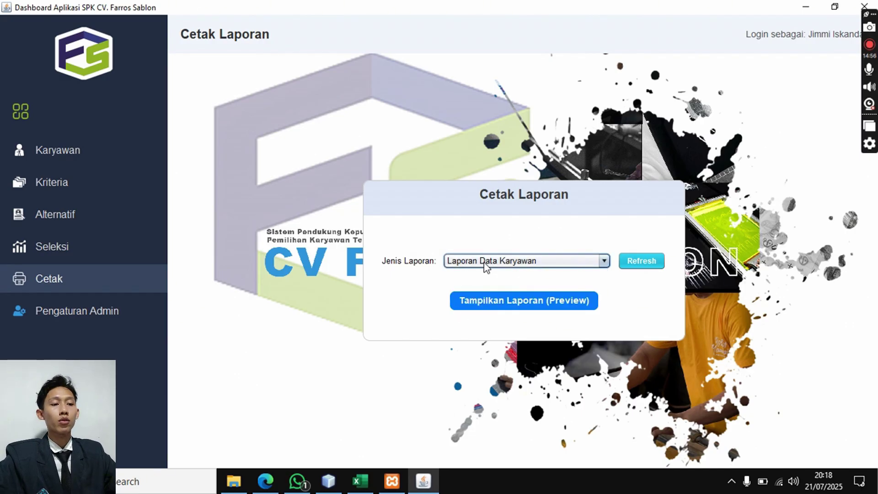
left_click(484, 262)
left_click(513, 274)
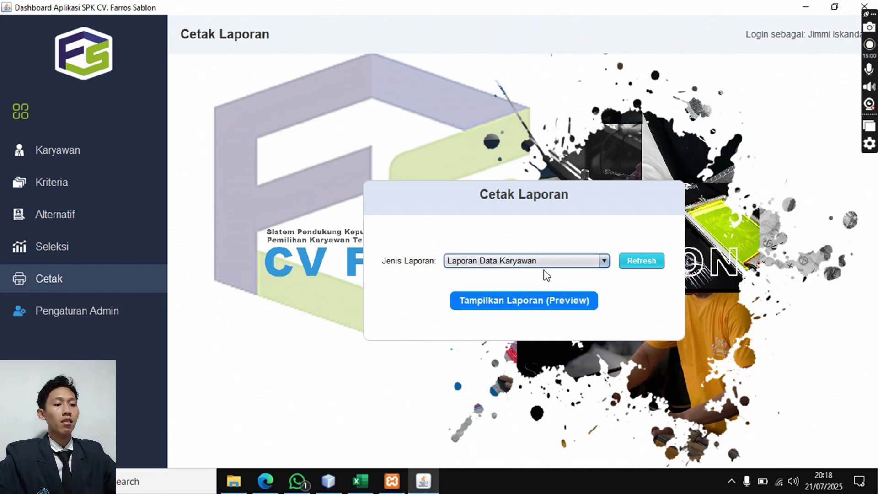
left_click(539, 265)
left_click(540, 265)
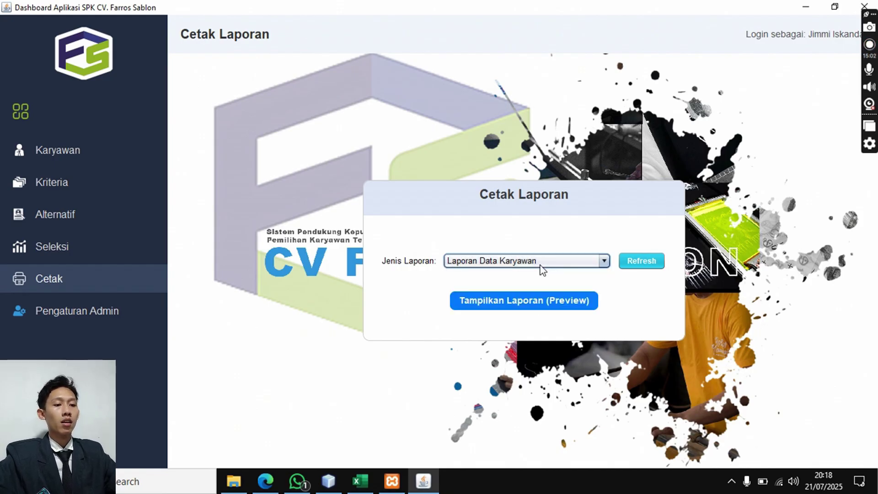
left_click(518, 309)
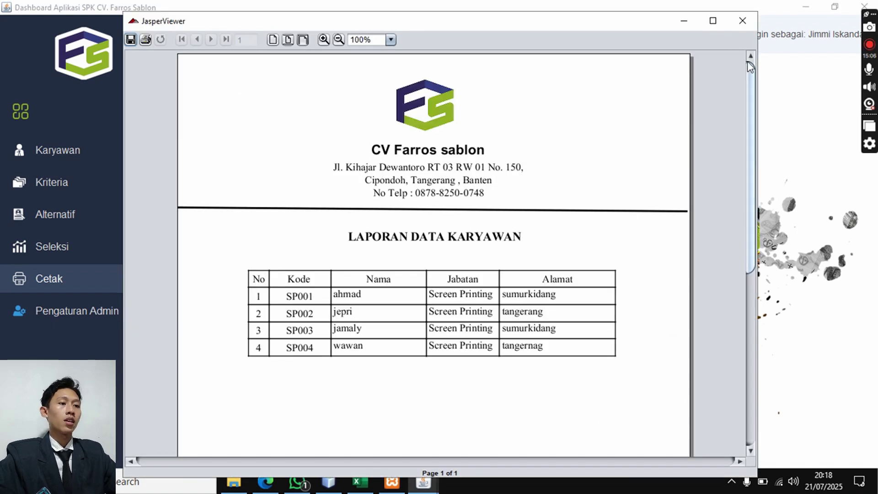
- Maximize the employee report, scroll down to the signature block, then minimize and restore it
left_click(713, 21)
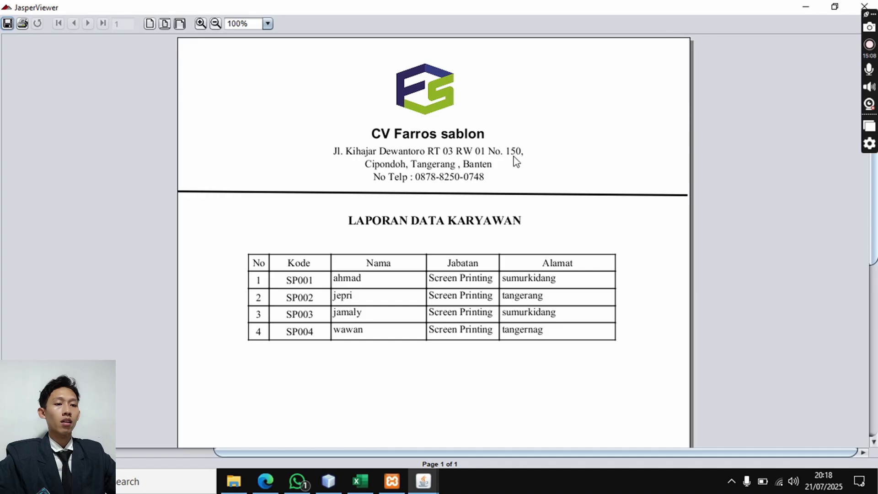
scroll(435, 190, "down", 10)
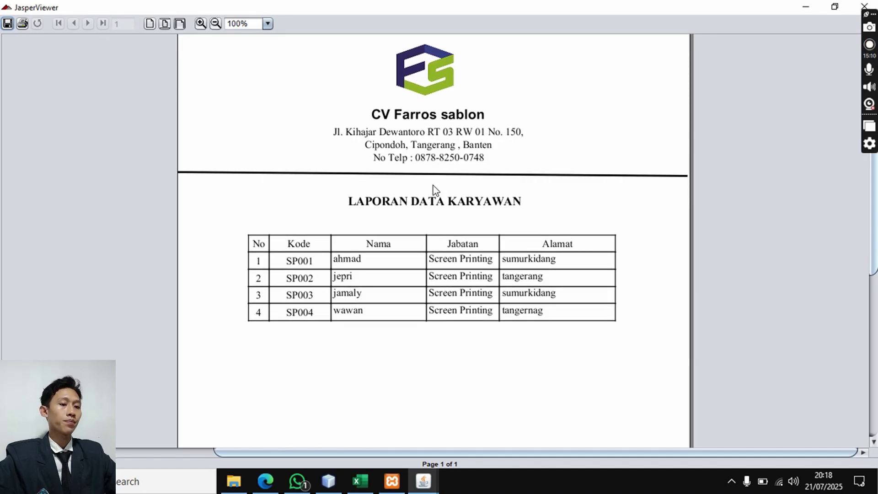
scroll(434, 190, "down", 2)
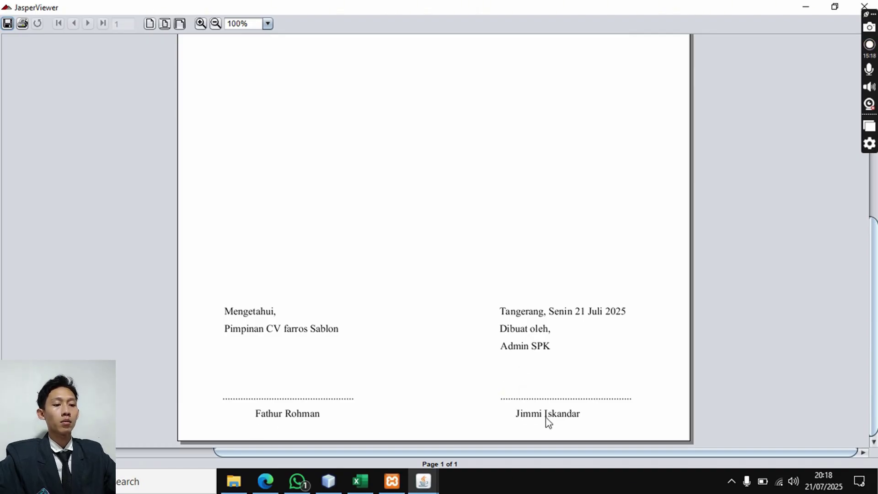
scroll(547, 405, "up", 3)
scroll(547, 405, "down", 2)
scroll(547, 405, "down", 2)
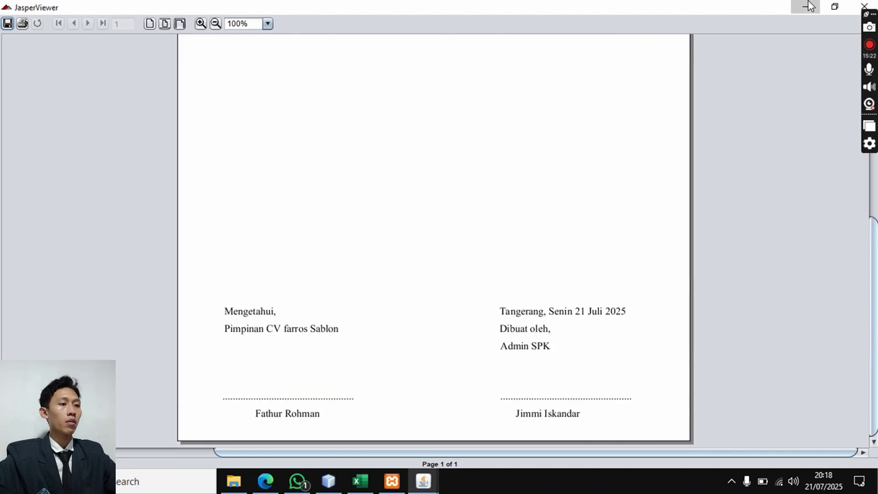
left_click(809, 6)
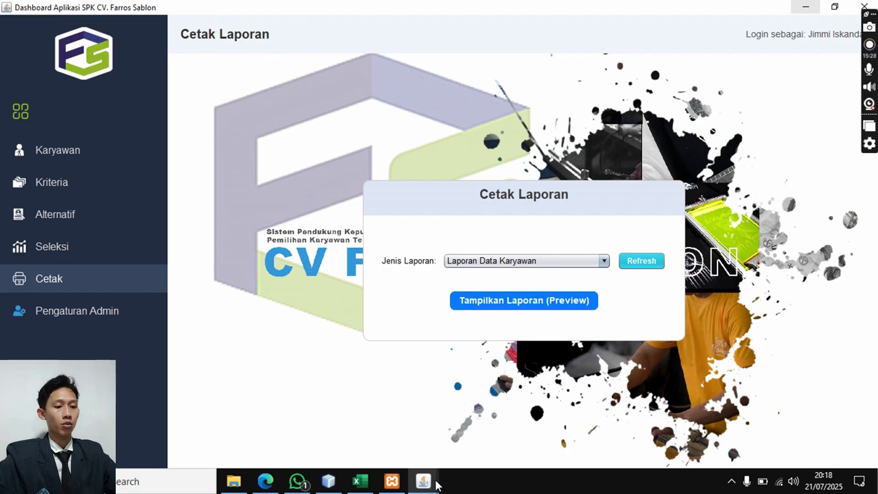
left_click(491, 423)
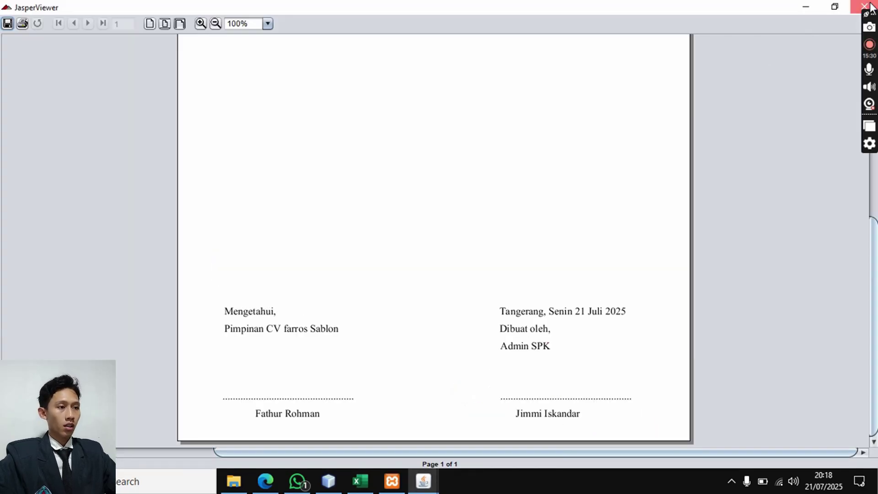
- Preview the Laporan Data Kriteria & Bobot report zoomed out to 75%, then close it
left_click(864, 6)
left_click(569, 260)
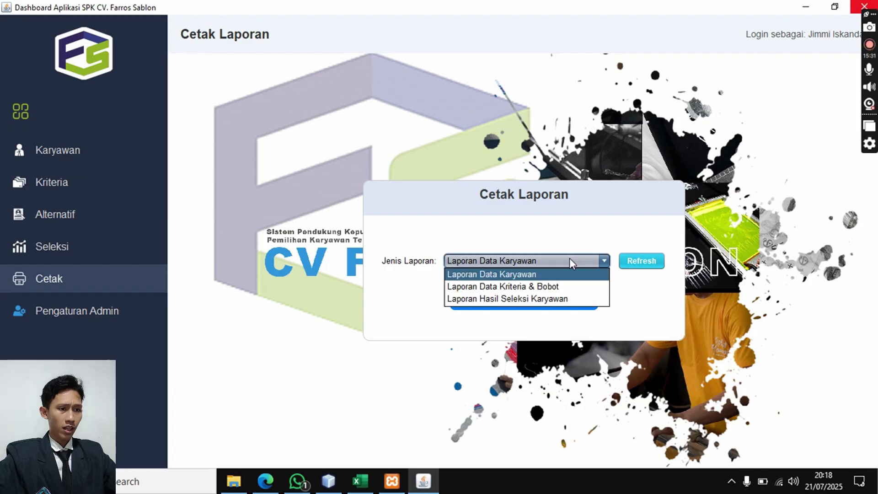
left_click(558, 287)
left_click(524, 309)
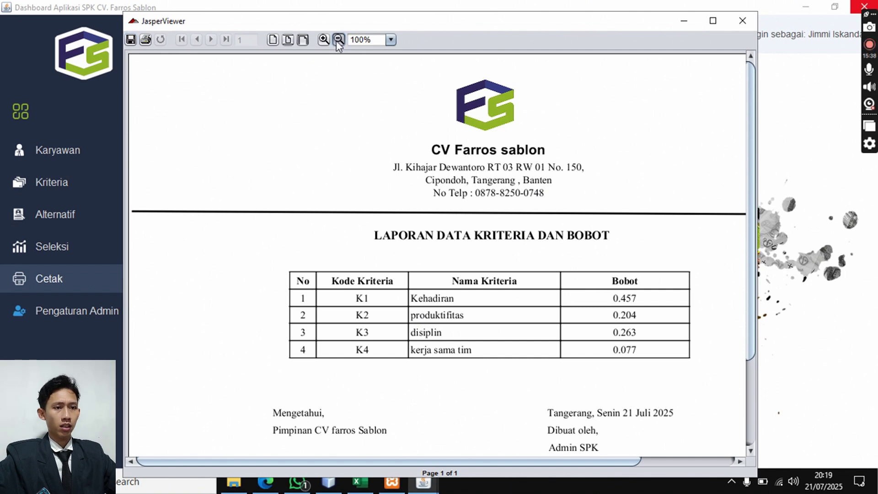
left_click(338, 40)
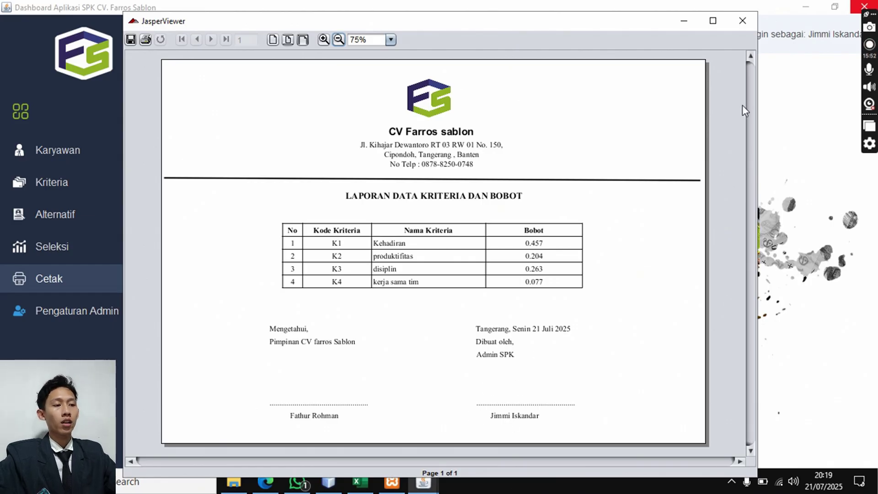
left_click(742, 21)
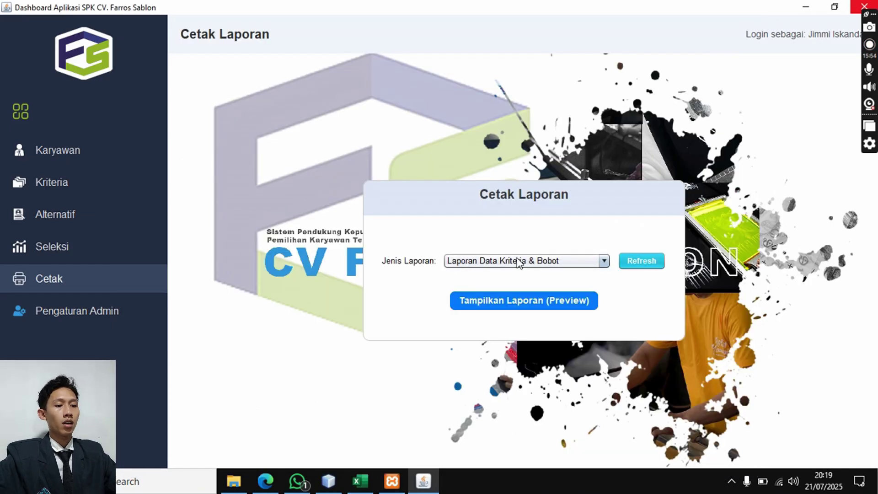
- Preview Laporan Hasil Seleksi Karyawan maximized, scroll through the SP002-first ranking, then close it
left_click(509, 260)
left_click(484, 300)
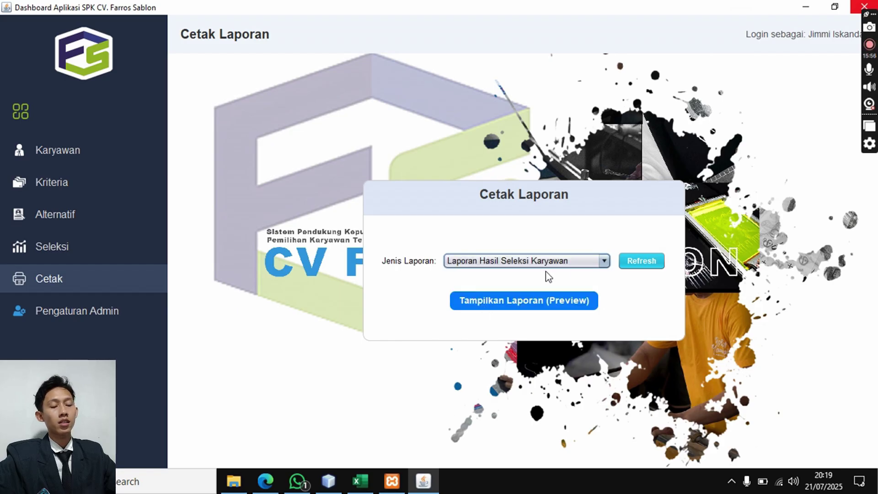
left_click(517, 301)
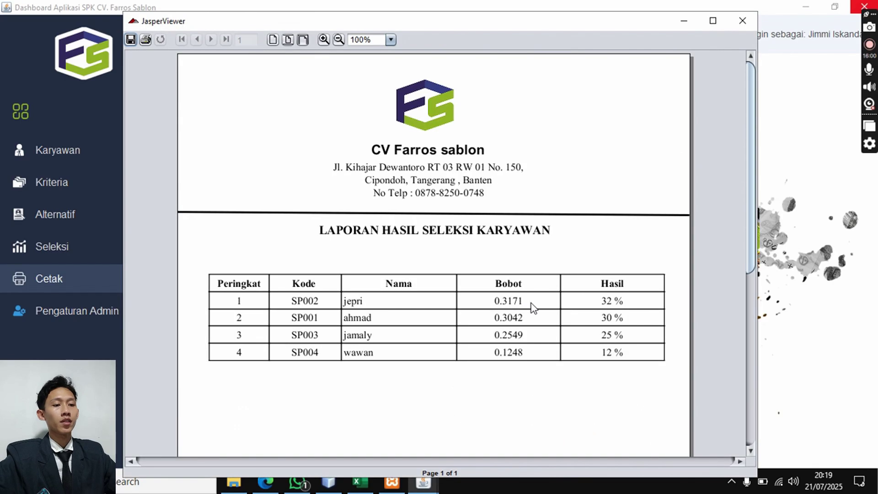
left_click(712, 21)
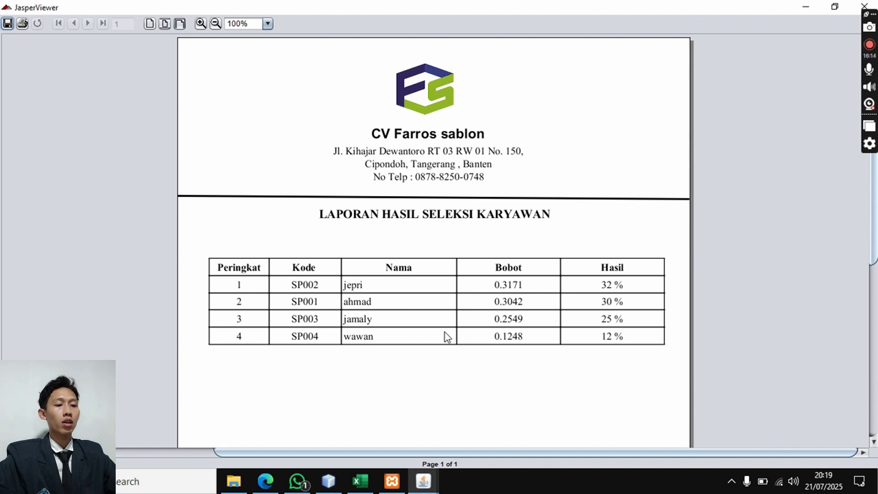
scroll(508, 302, "down", 10)
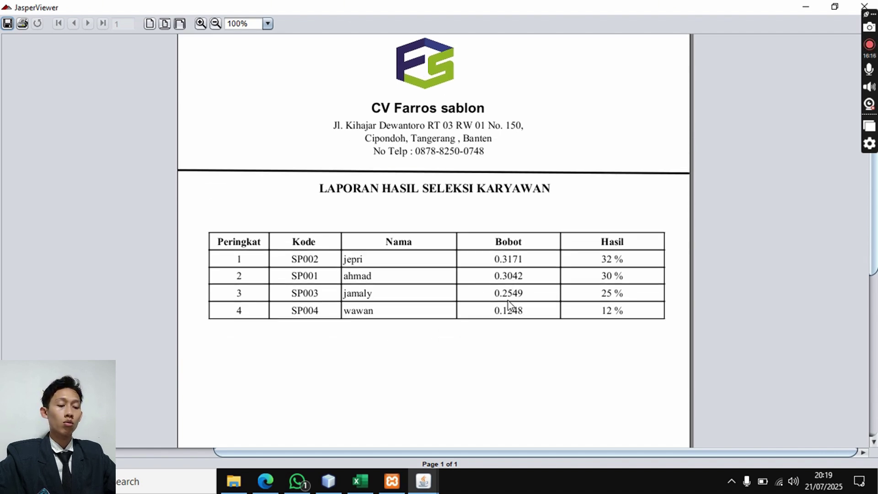
scroll(508, 301, "down", 2)
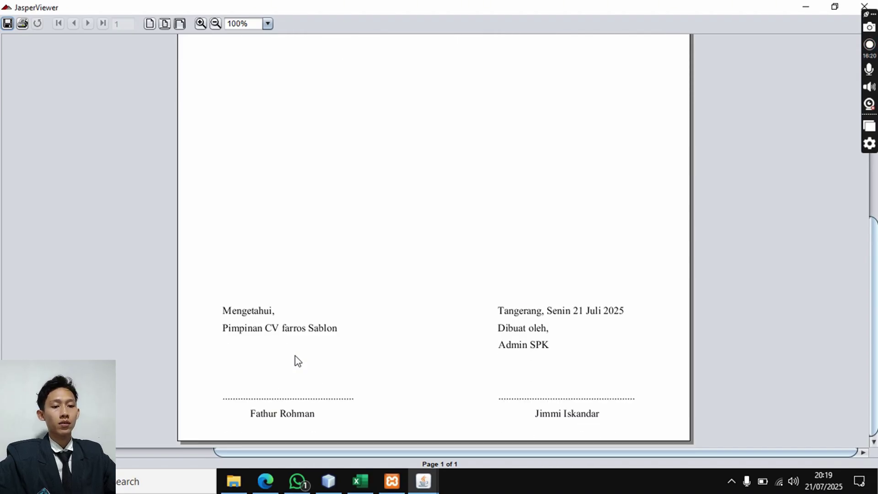
scroll(579, 349, "up", 1)
scroll(579, 348, "up", 6)
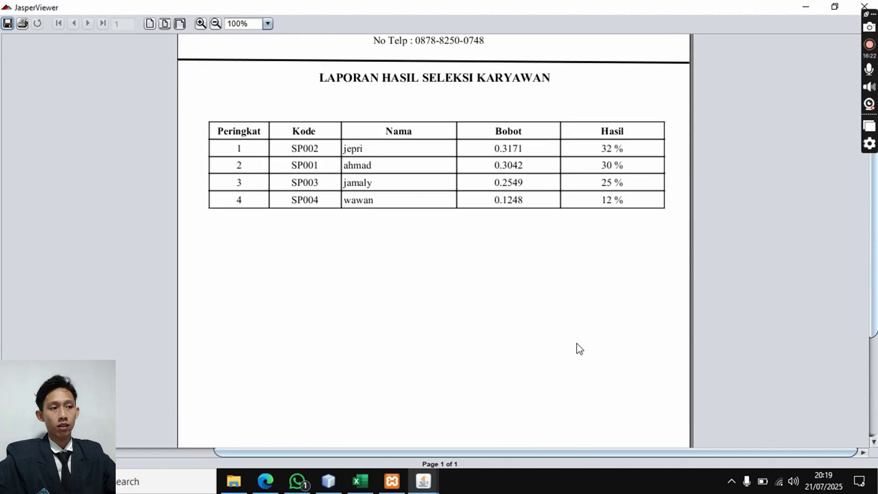
left_click(873, 5)
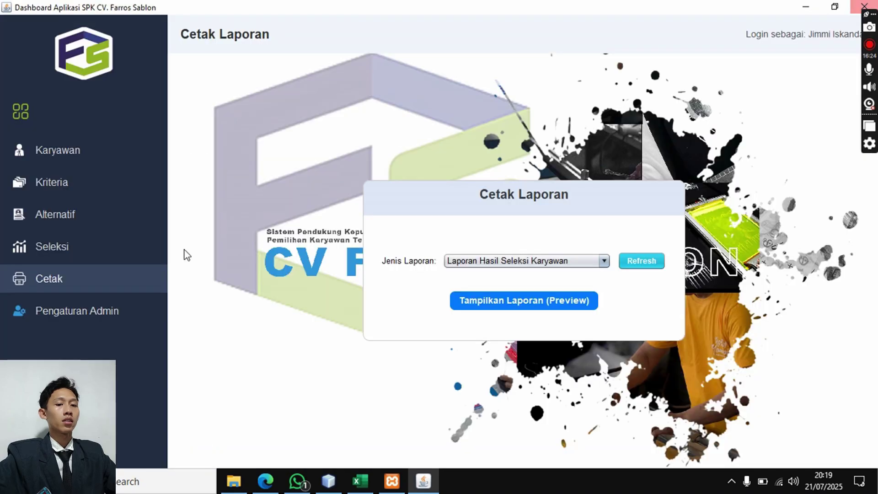
- Open Pengaturan Admin and enter the current admin password in Password Lama
left_click(127, 317)
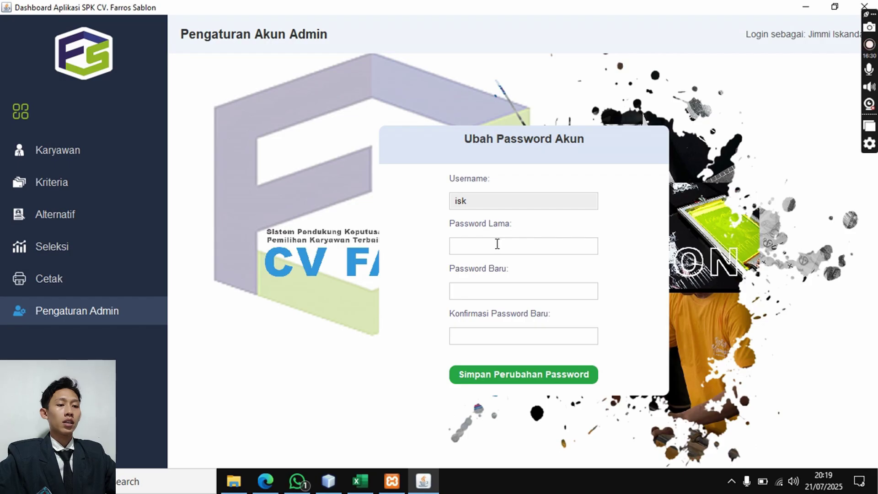
left_click(496, 294)
left_click(496, 333)
left_click(492, 293)
left_click(485, 249)
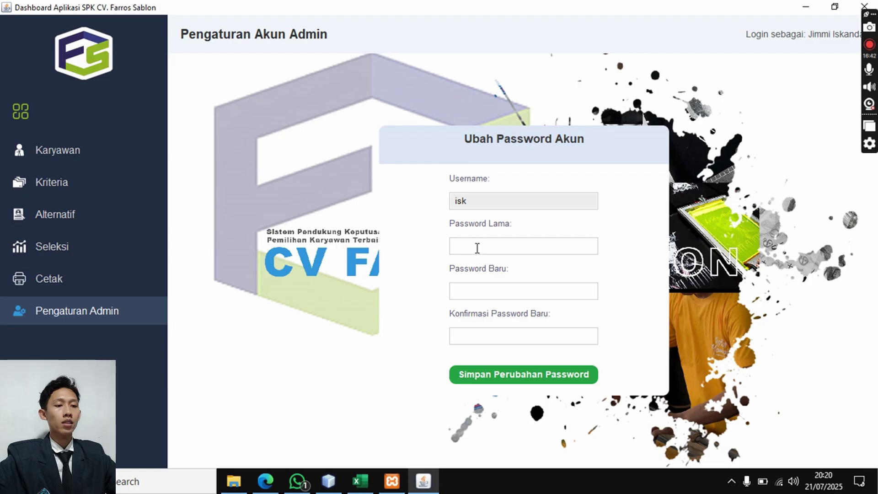
type("********")
- Enter and confirm the new password, save the change, and request logout
left_click(482, 292)
type("******")
left_click(491, 335)
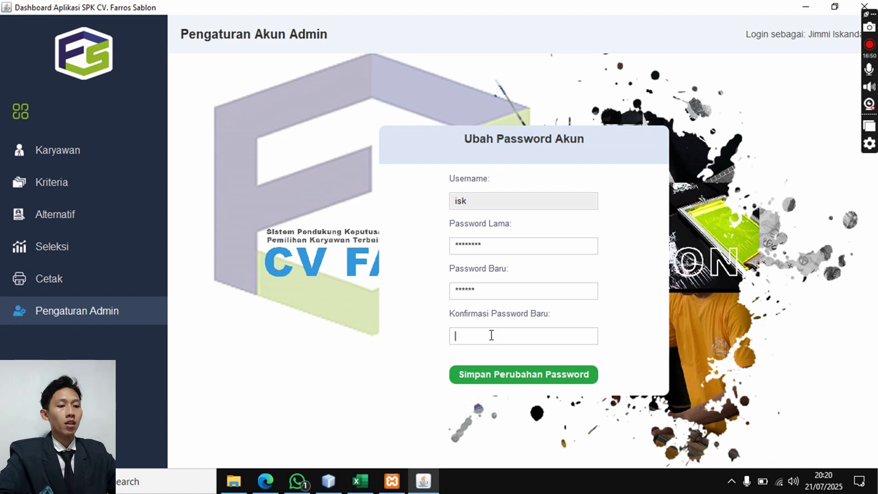
type("******")
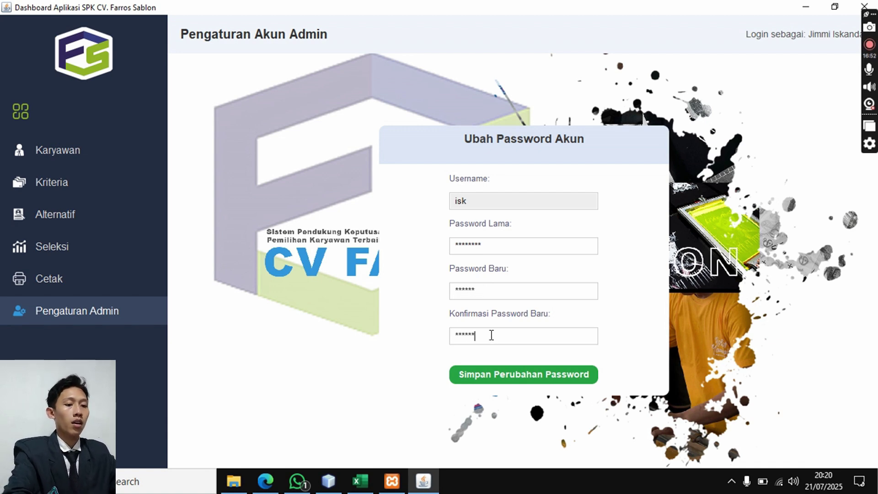
left_click(490, 370)
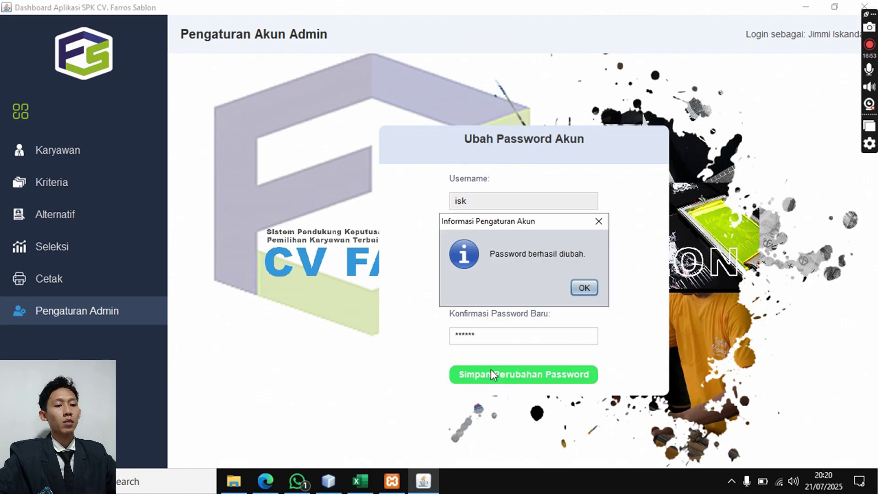
left_click(578, 291)
left_click(18, 436)
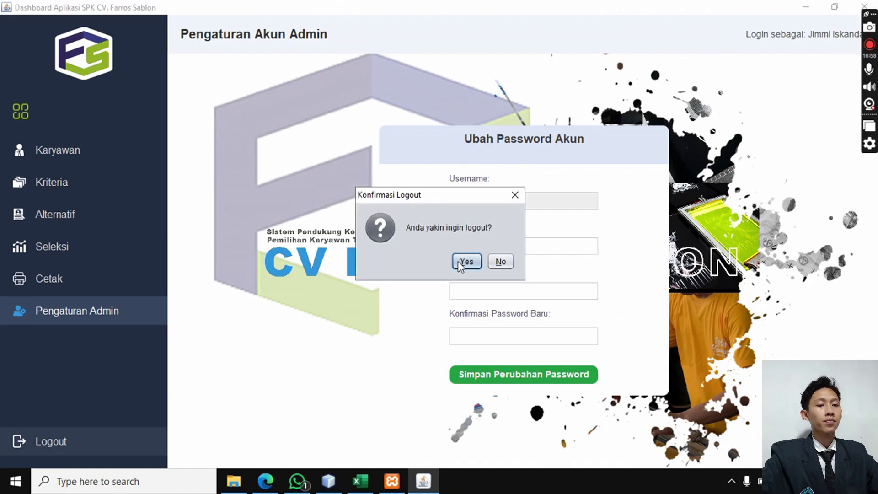
- Confirm logout, then log back in with the new password shown via Tampilkan Password
left_click(458, 262)
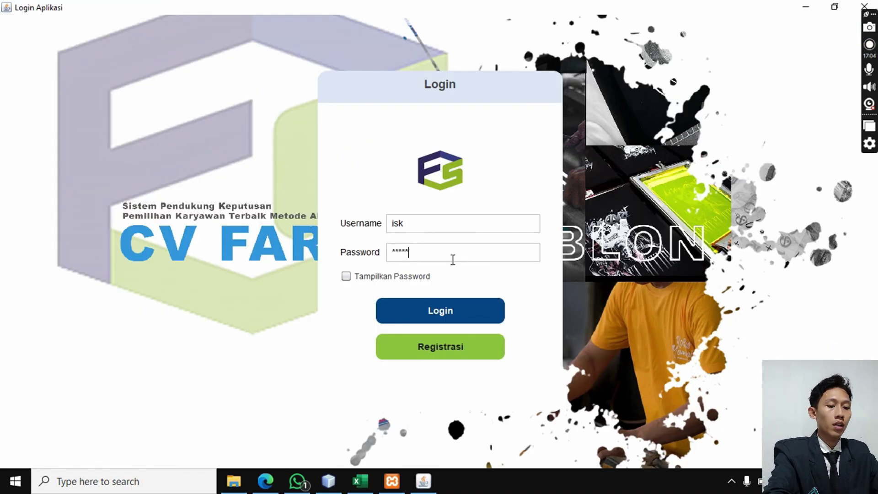
left_click(421, 277)
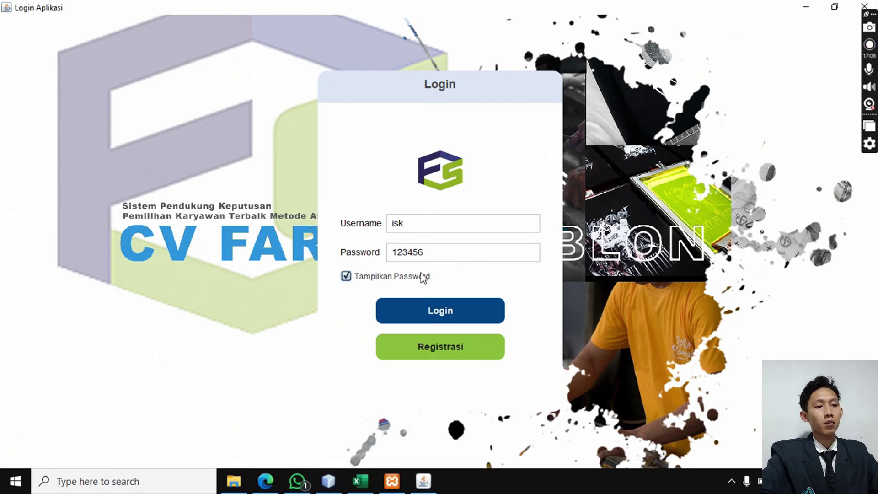
left_click(398, 305)
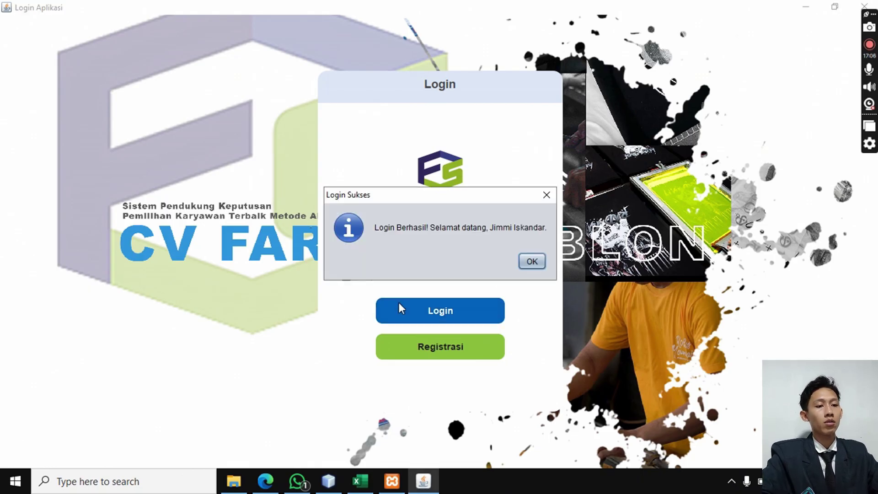
left_click(521, 264)
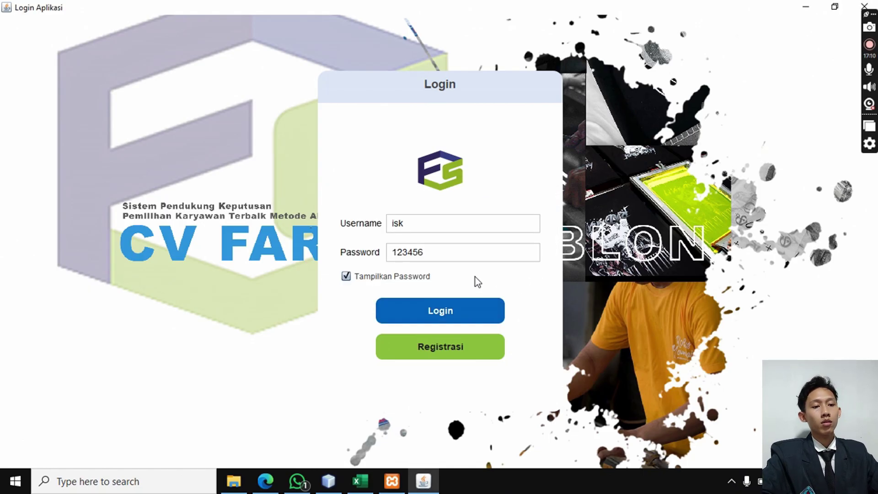